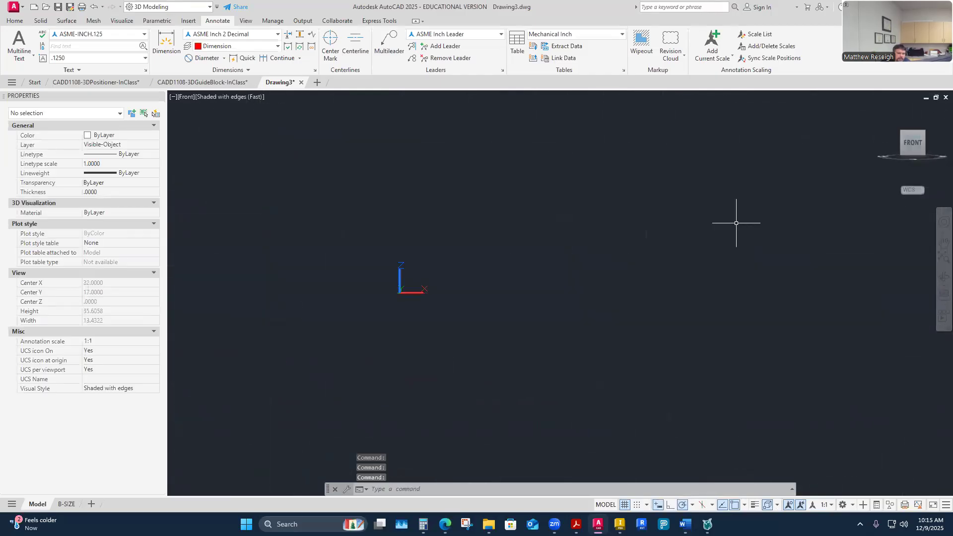
Set the empty drawing to the Top view and bring up the 3D Positioner PDF in Acrobat.
click(913, 124)
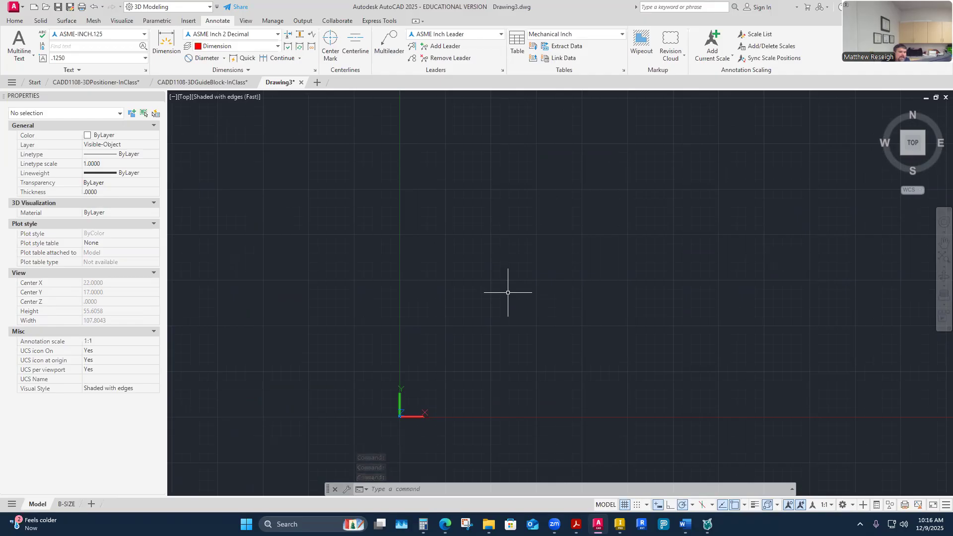
key(alt+Tab)
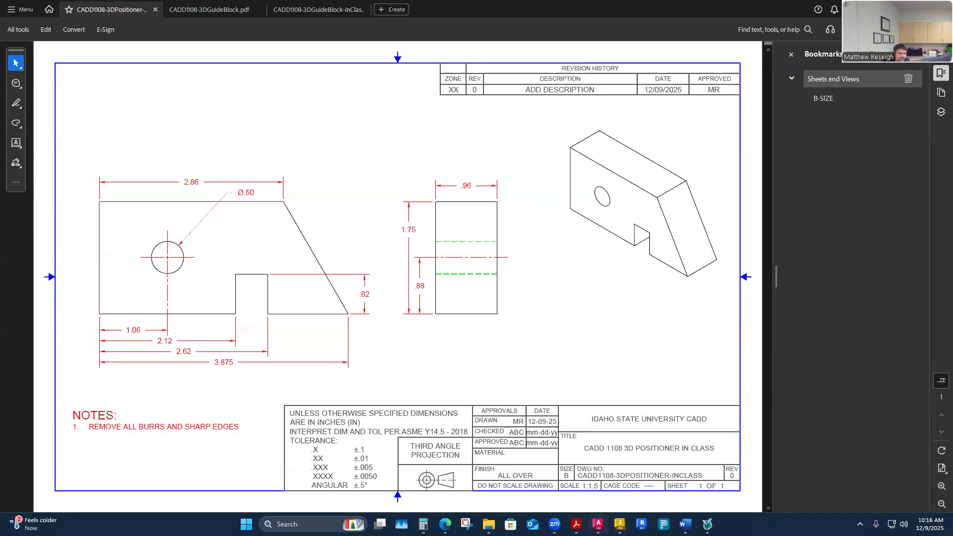
mouse_move(598, 524)
click(704, 474)
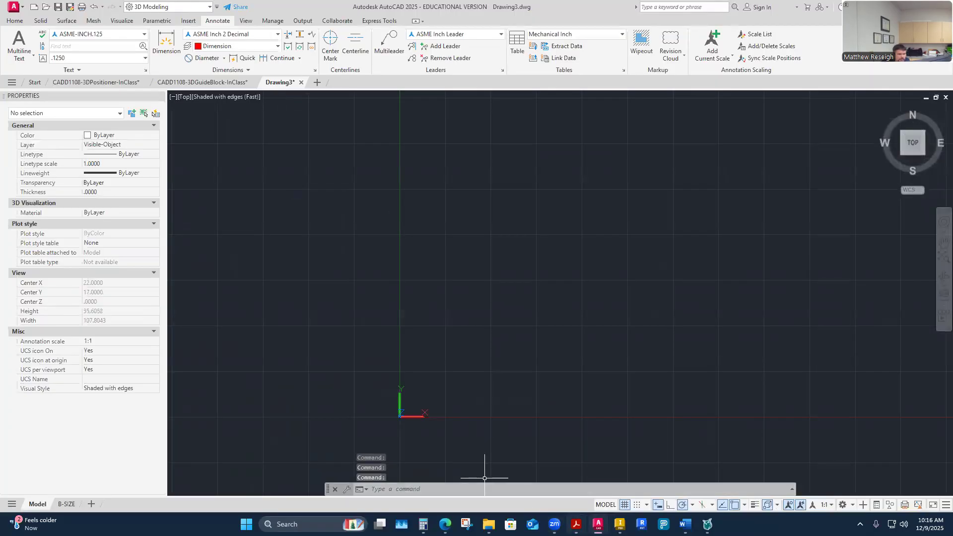
click(576, 524)
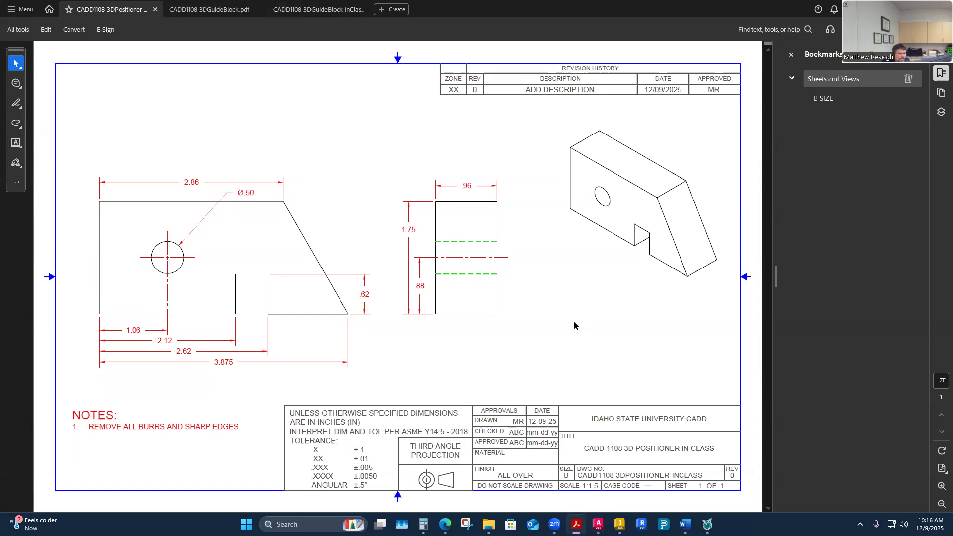
mouse_move(445, 524)
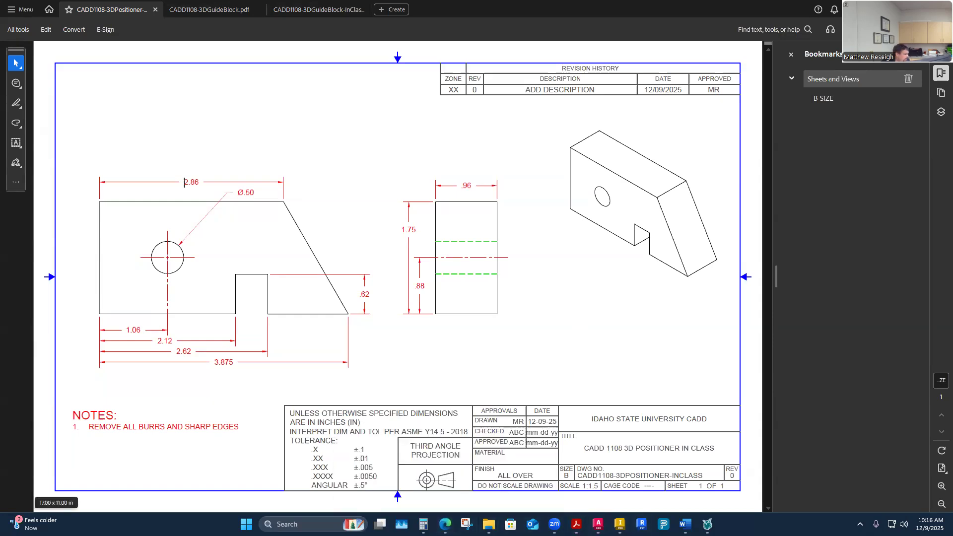
Open the CADD1108-3DShaft PDF from the 15-Week 15 folder, enlarge the shaft drawing and hide the bookmarks.
click(489, 525)
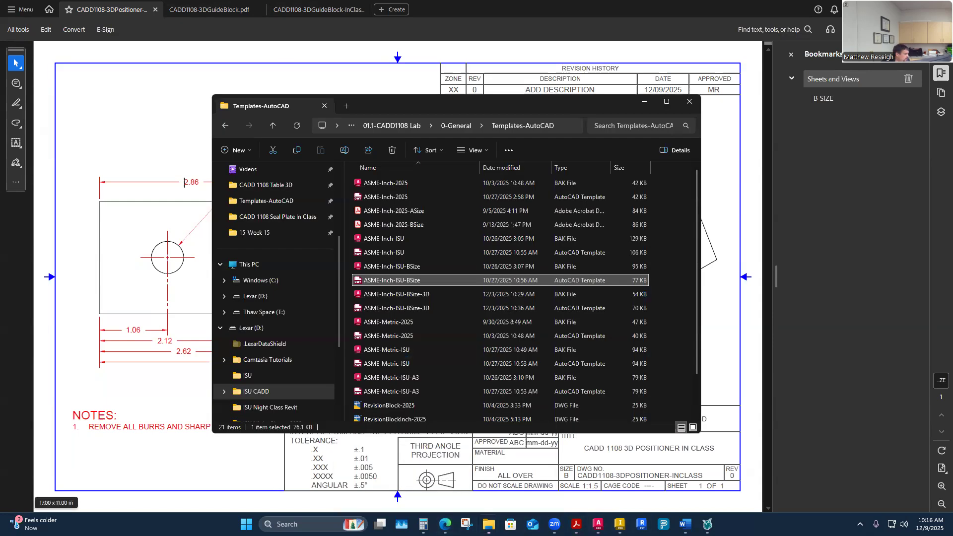
click(400, 126)
double_click(392, 388)
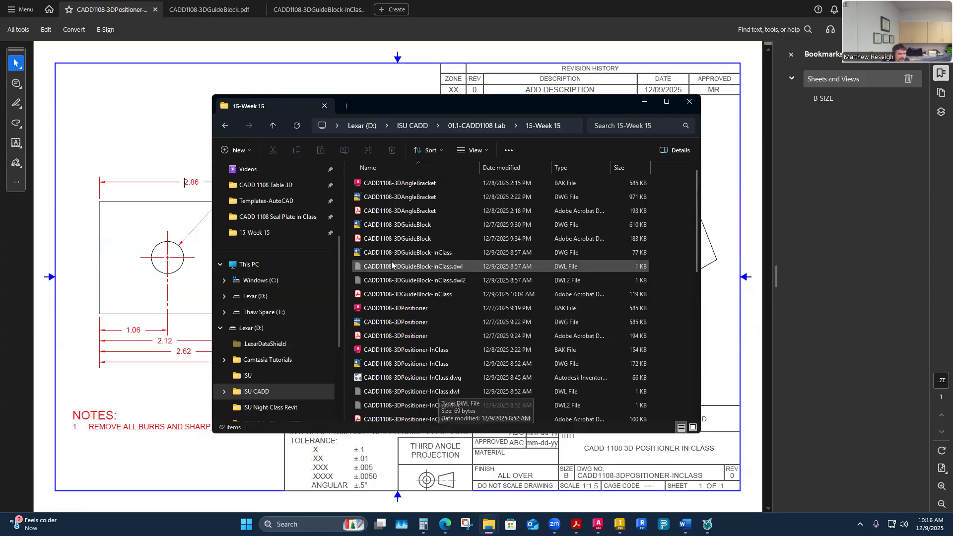
scroll(432, 263, down, 3)
double_click(396, 346)
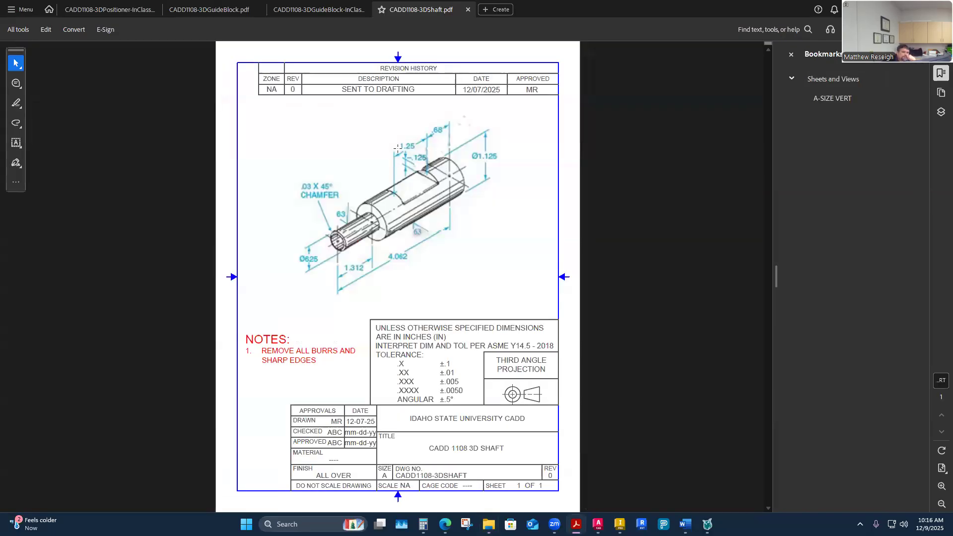
ctrl+scroll(382, 145, up, 1)
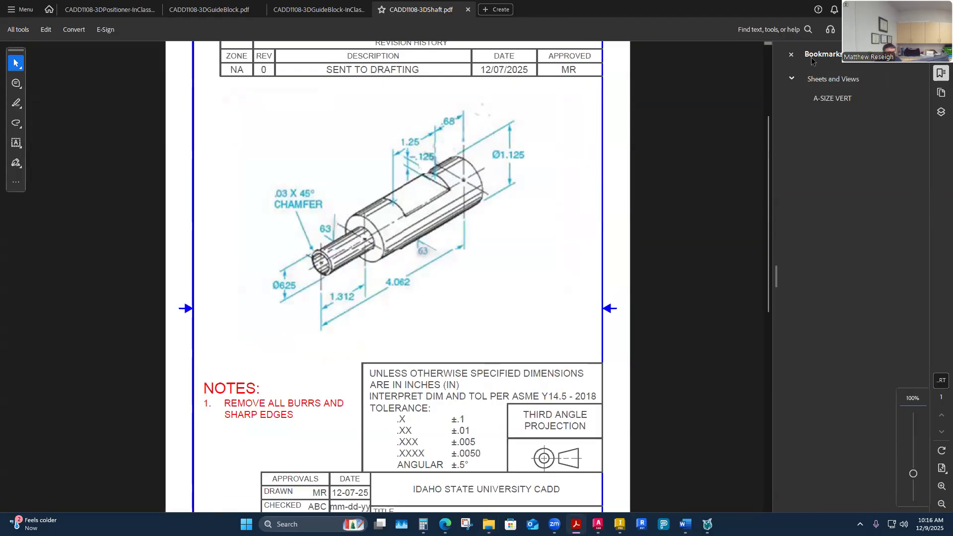
click(792, 54)
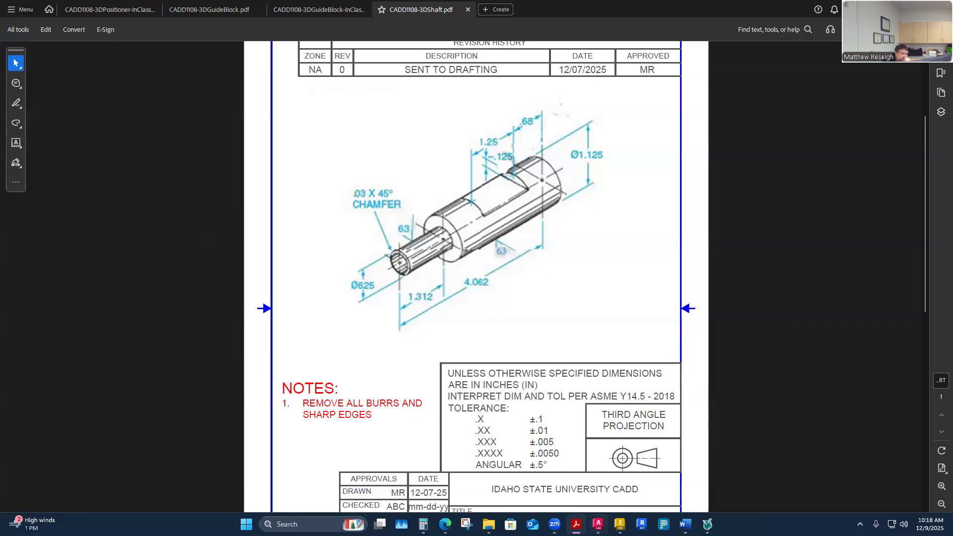
Switch to AutoCAD and examine the world axes in the Right view and in tilted 3D views.
key(alt+Tab)
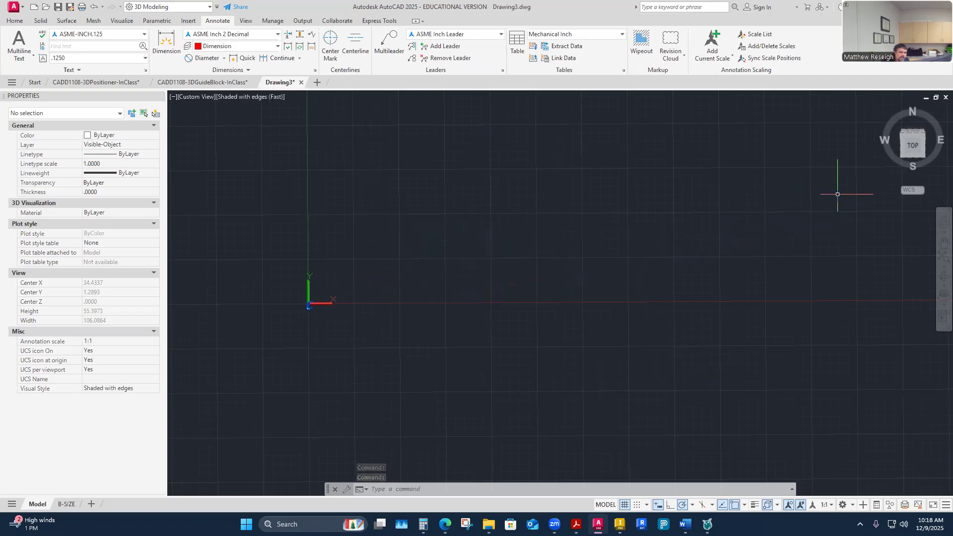
shift+middle_drag(440, 279, 443, 242)
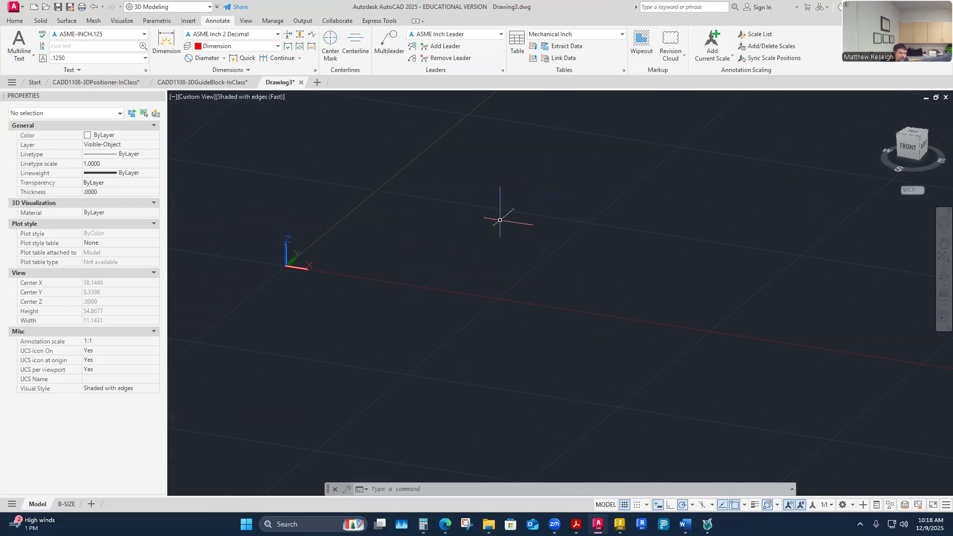
click(917, 147)
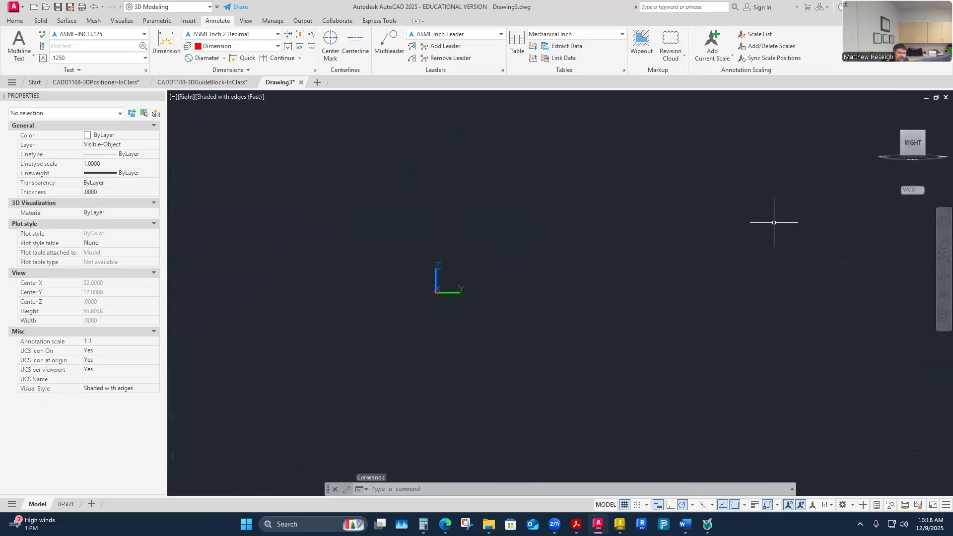
key(F12)
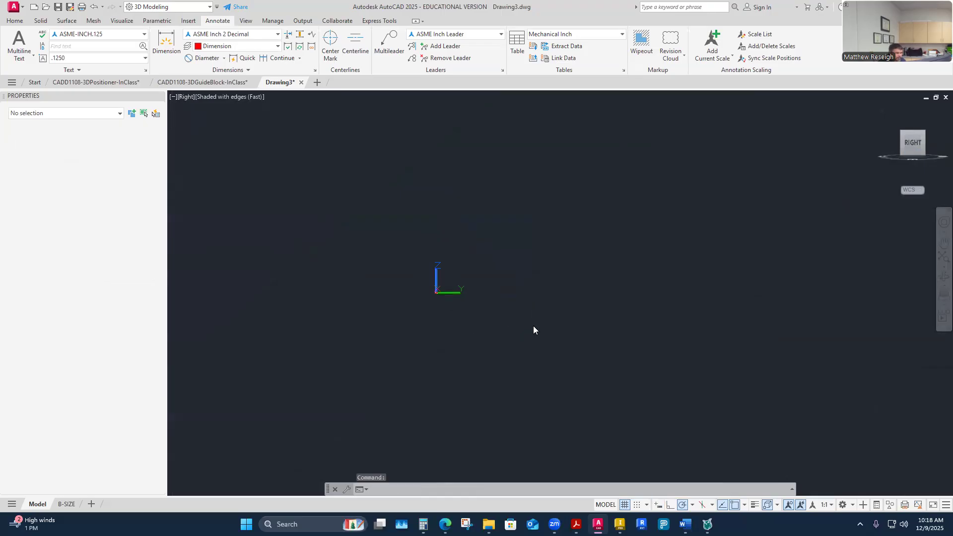
key(F12)
shift+middle_drag(518, 315, 472, 313)
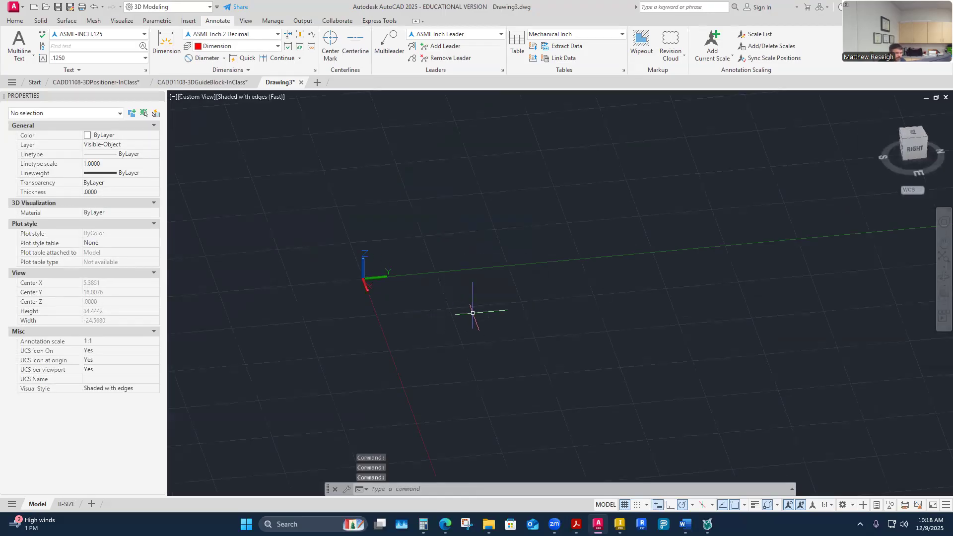
click(918, 153)
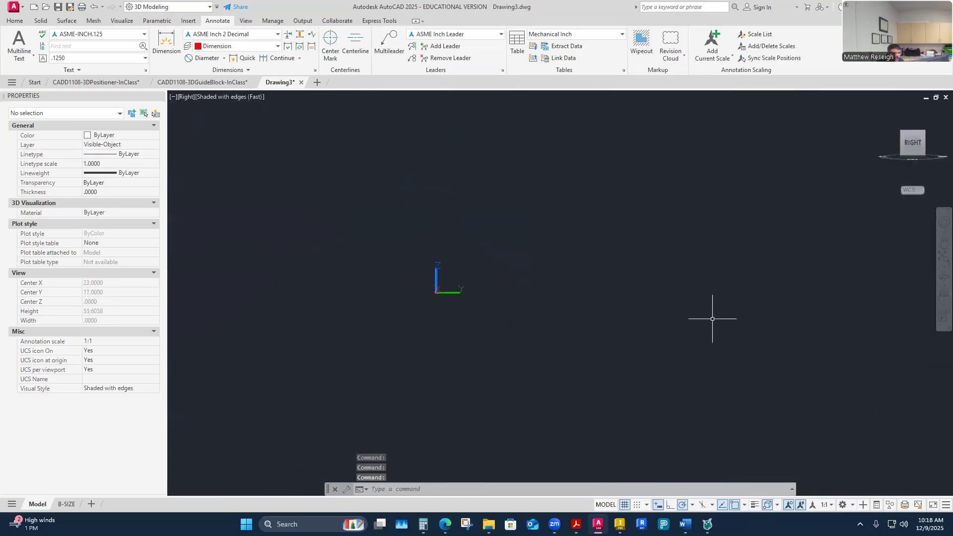
mouse_move(917, 169)
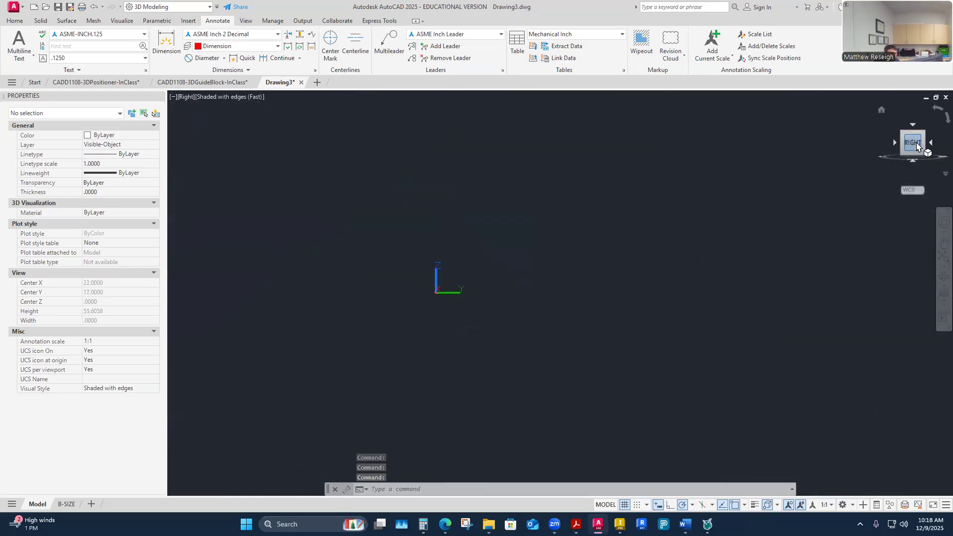
shift+middle_drag(495, 300, 469, 263)
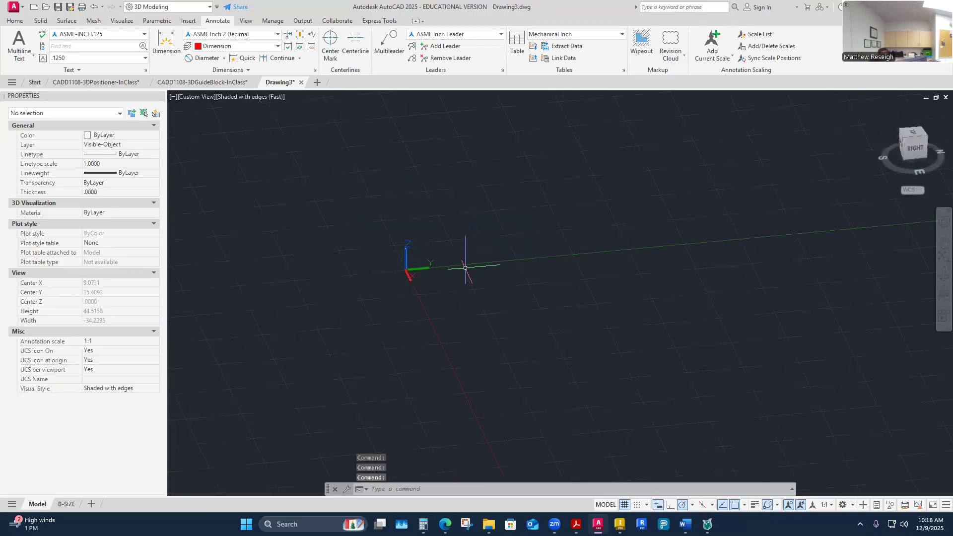
Set the drawing's UCS to the Right preset.
click(15, 20)
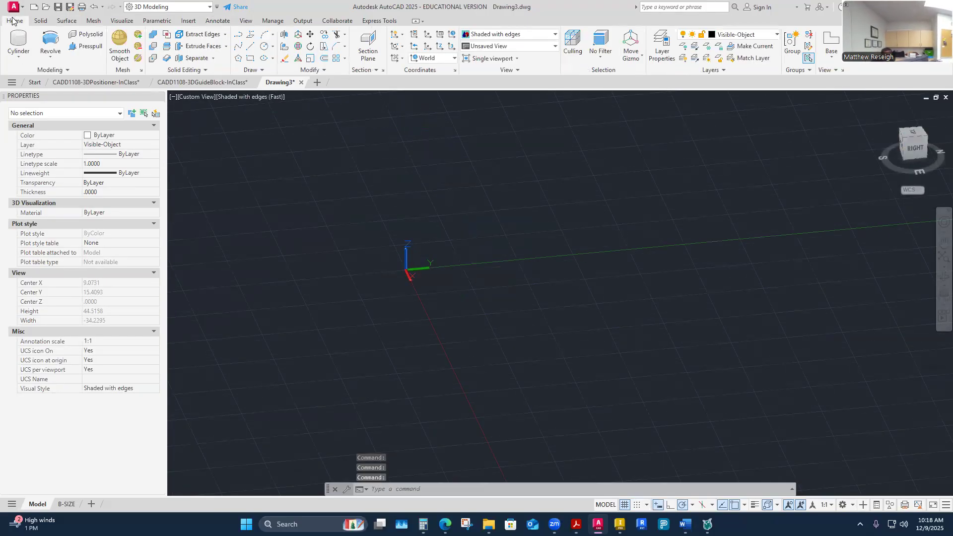
click(433, 58)
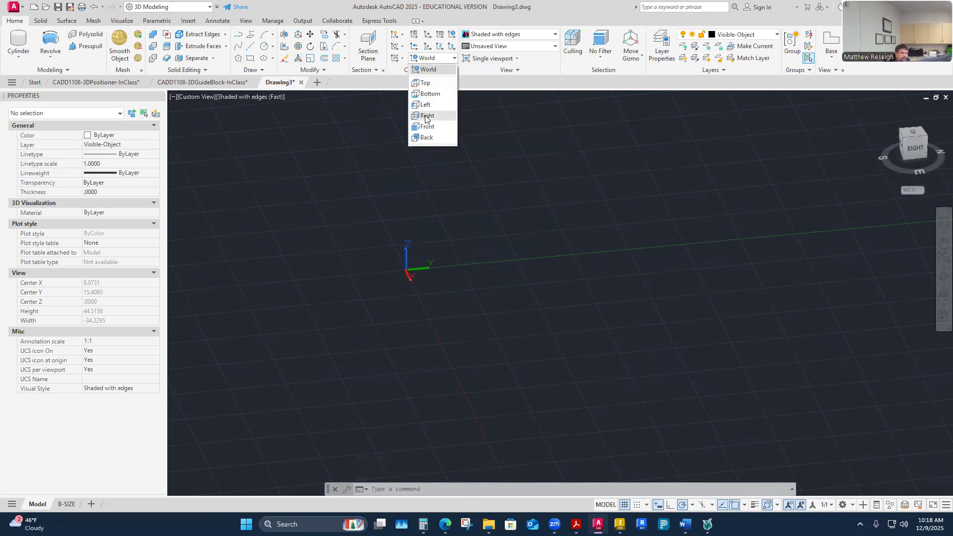
click(426, 116)
click(424, 116)
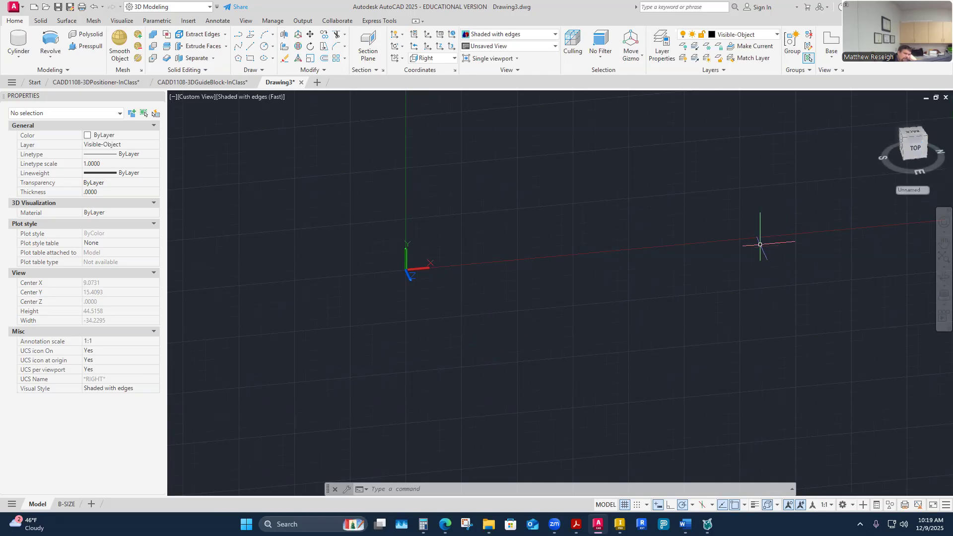
Try the Top and Left UCS presets to compare their axis directions, and return to the Right preset.
click(454, 58)
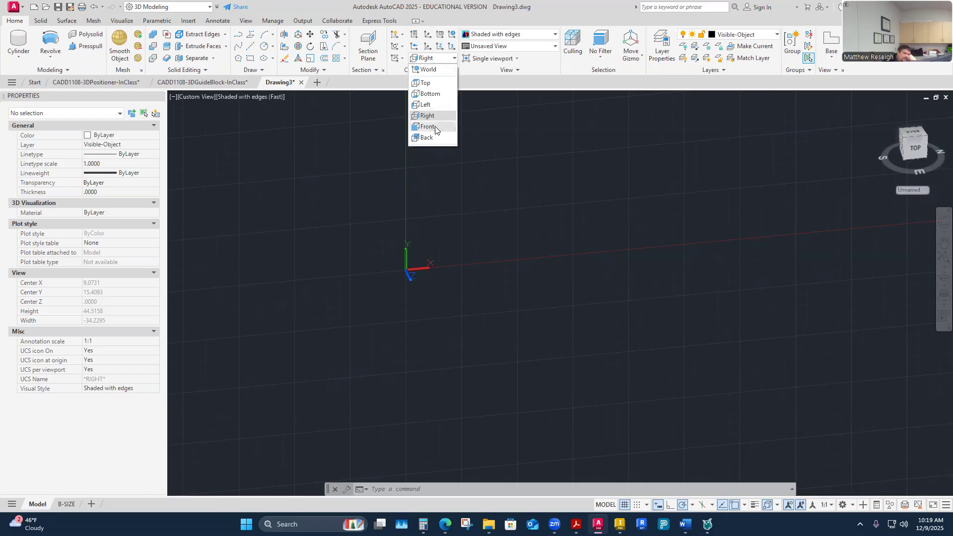
click(425, 83)
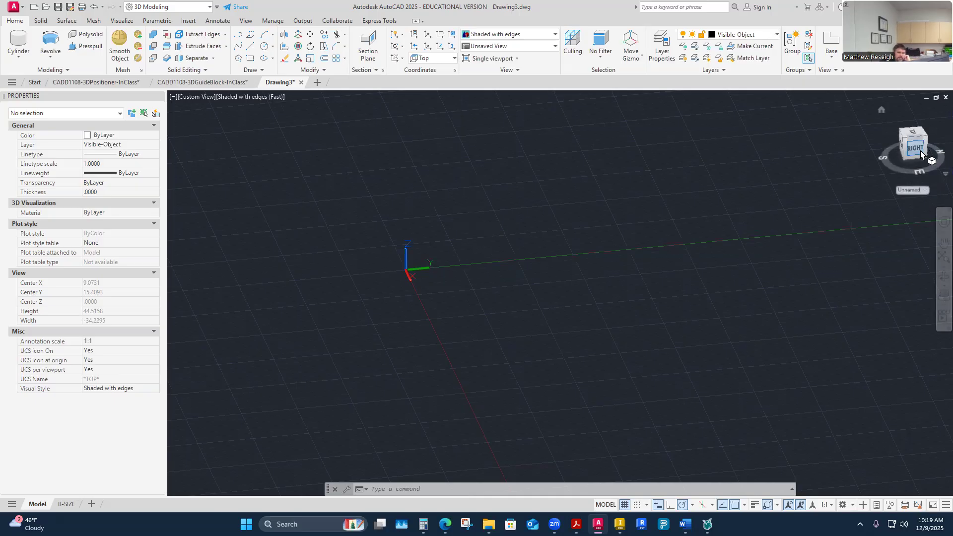
click(454, 58)
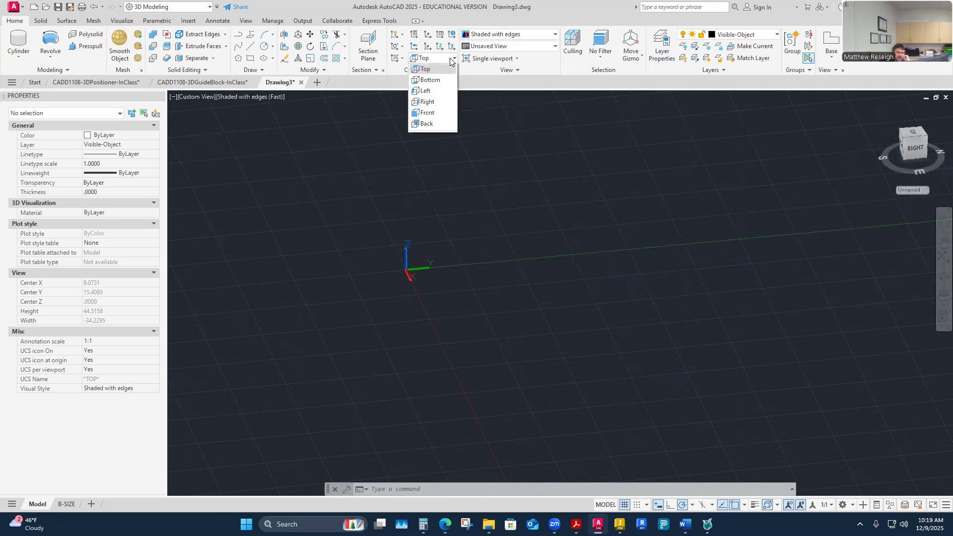
click(426, 104)
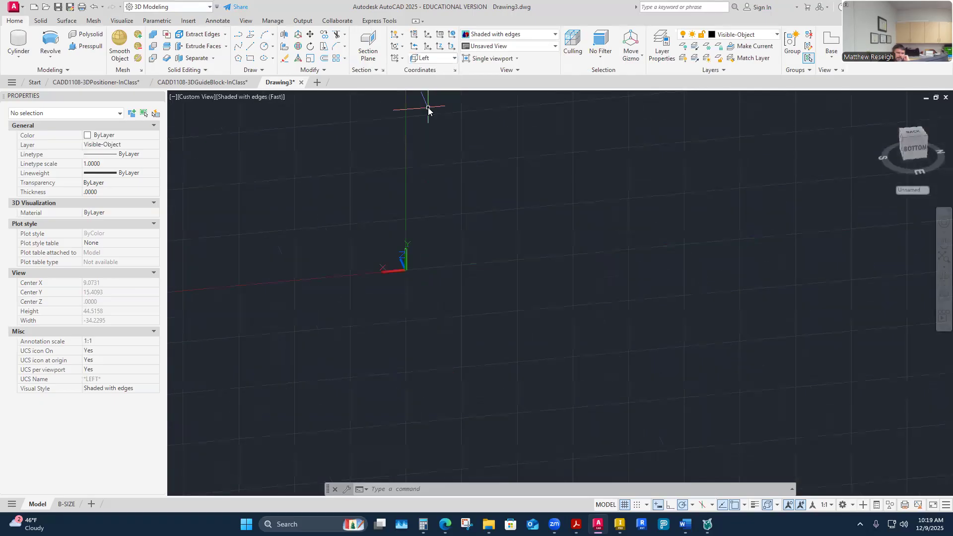
click(454, 58)
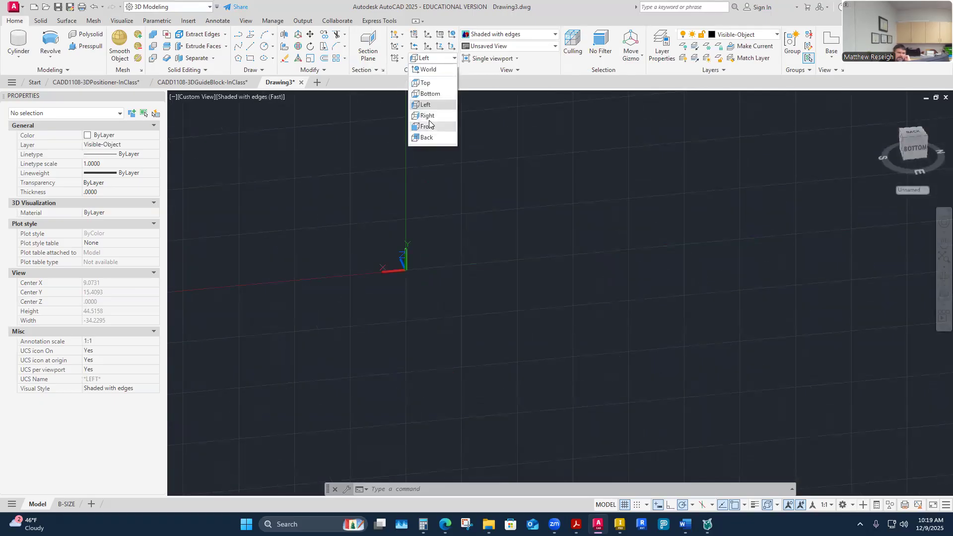
click(426, 115)
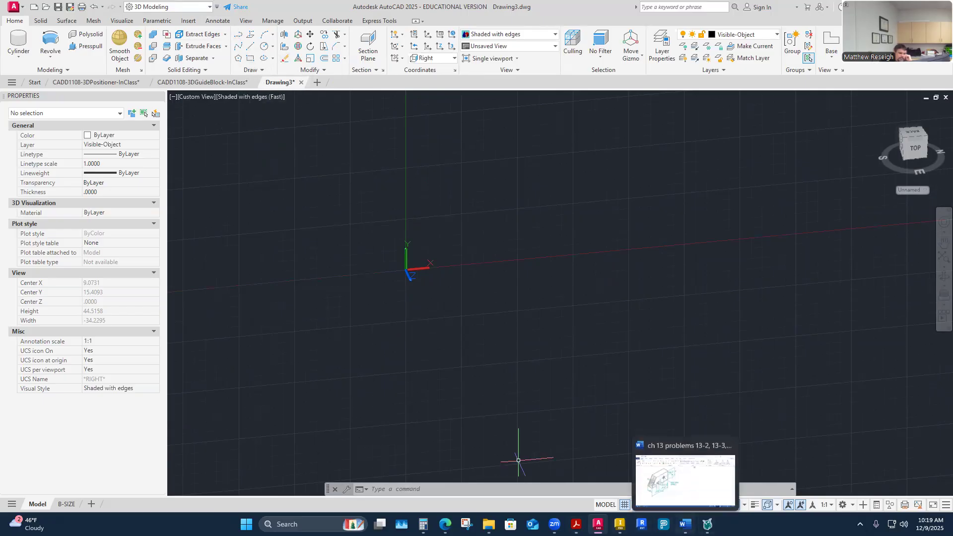
Close the ch 13 problems document in Word and bring up the 3D shaft drawing in Acrobat to review its dimensions.
click(686, 525)
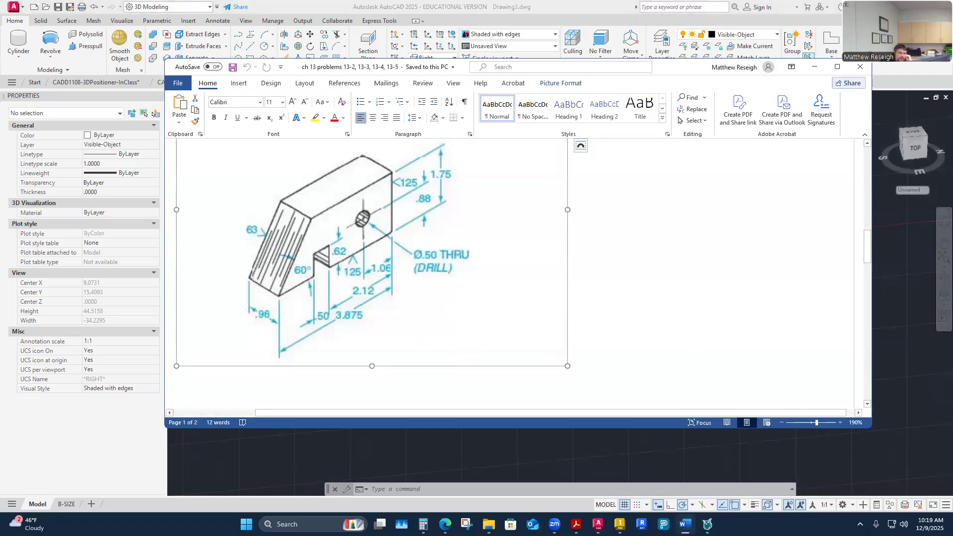
click(860, 66)
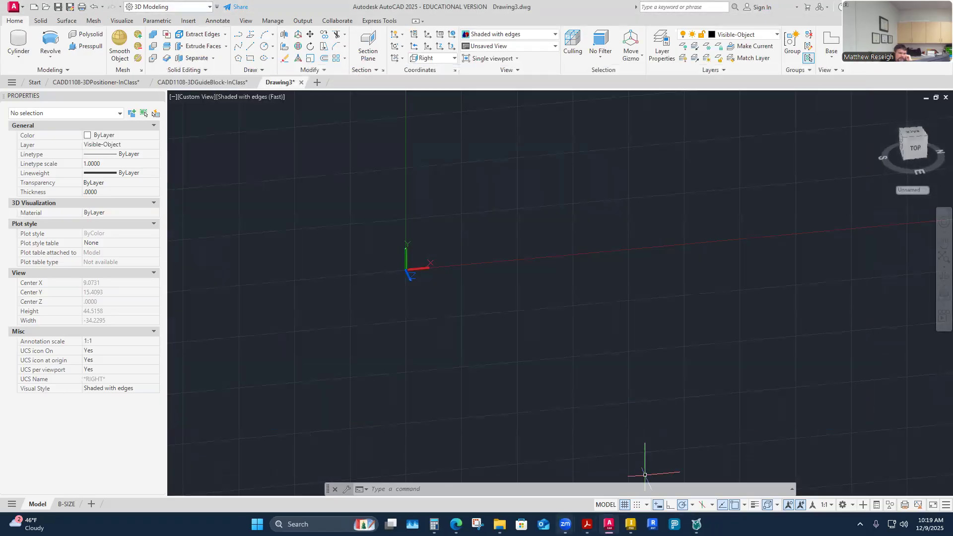
click(588, 524)
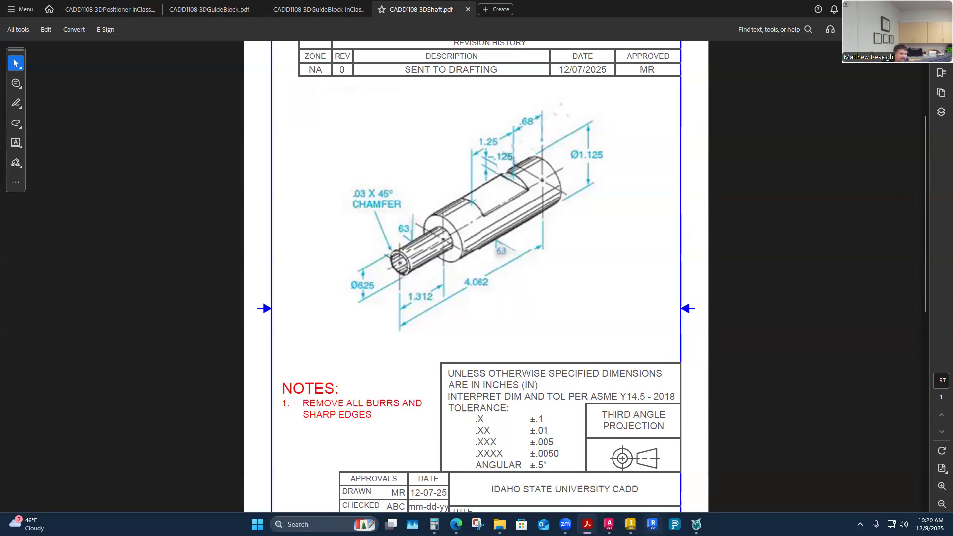
Switch to AutoCAD and start a polyline on the X axis with a 4.062 segment along positive X.
click(717, 474)
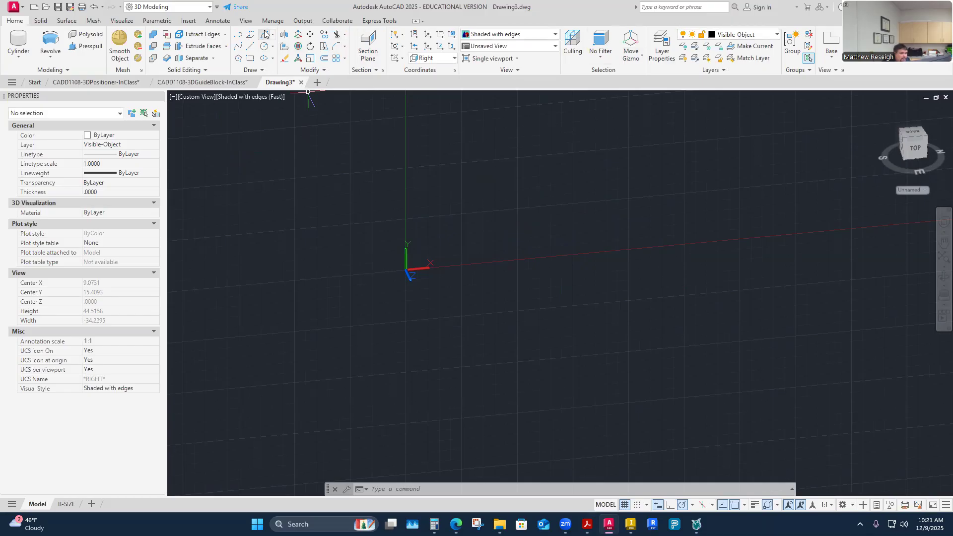
click(238, 35)
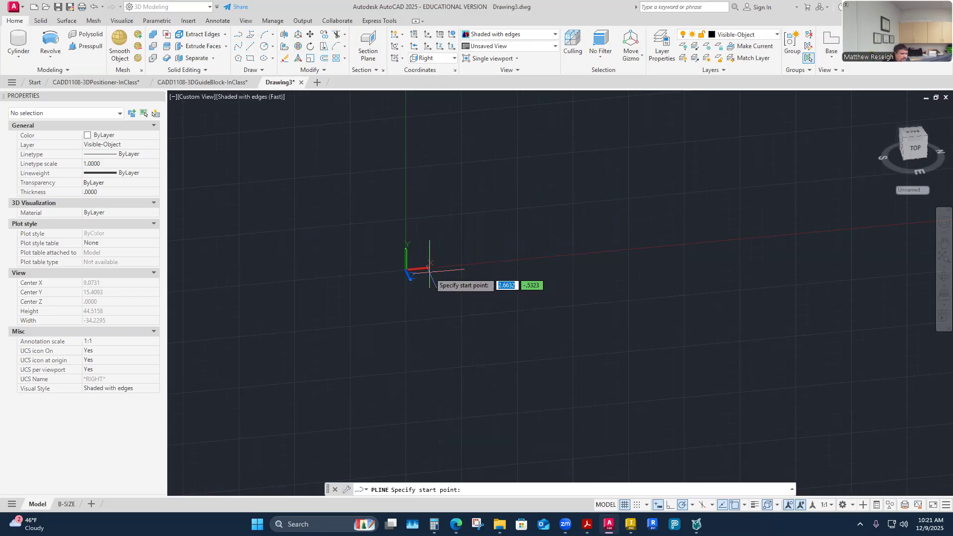
click(464, 266)
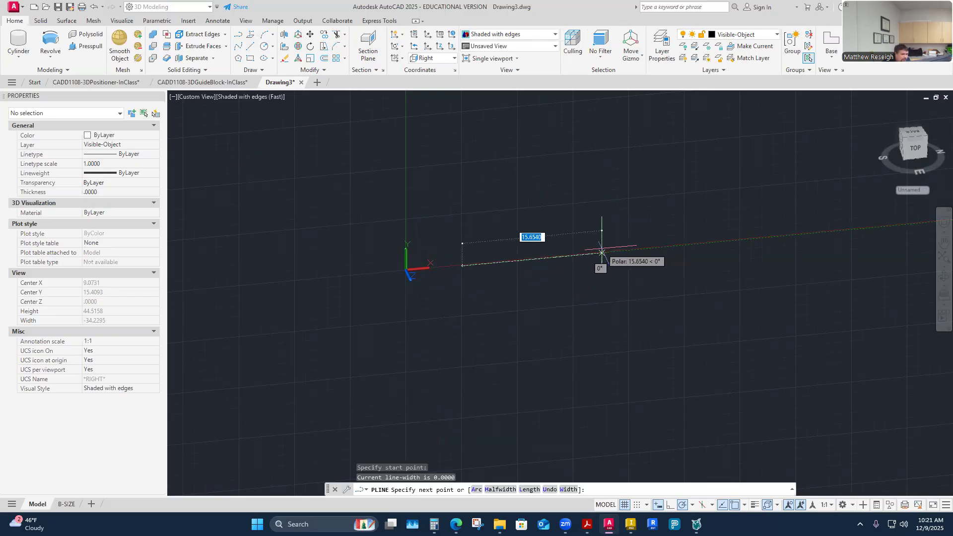
text(4.062)
key(Return)
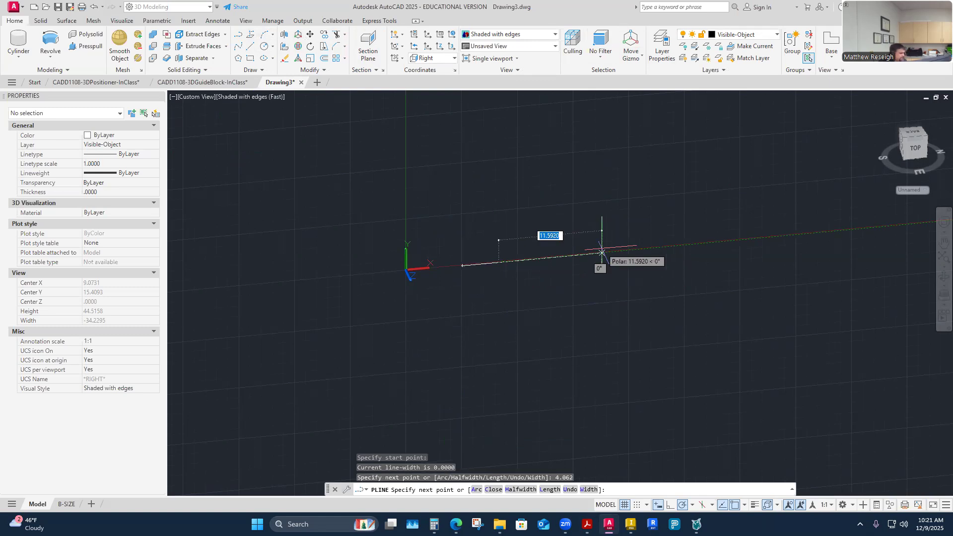
Continue the polyline with a 0.5625 segment straight up along Y from its far end, and end it there.
shift+middle_drag(633, 270, 588, 268)
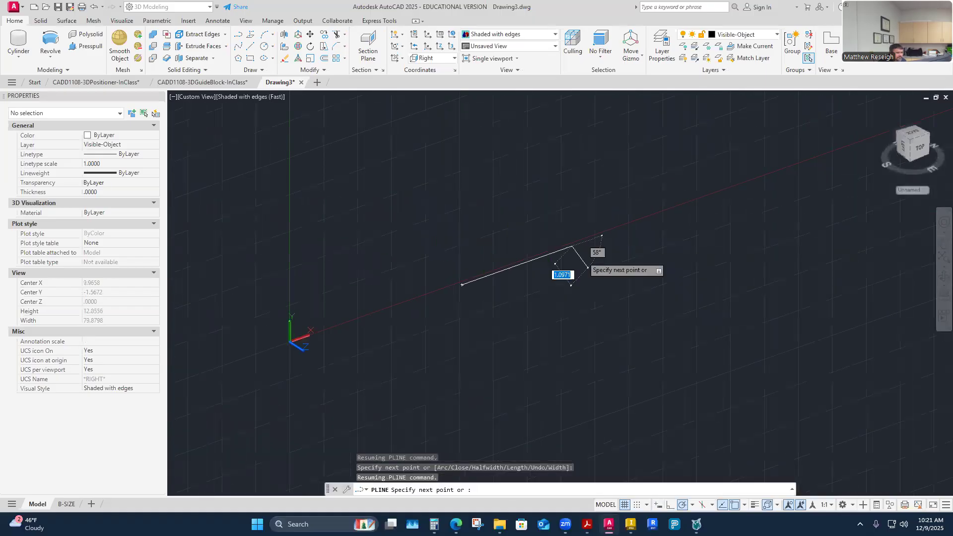
shift+middle_drag(572, 200, 562, 218)
shift+middle_drag(517, 239, 585, 196)
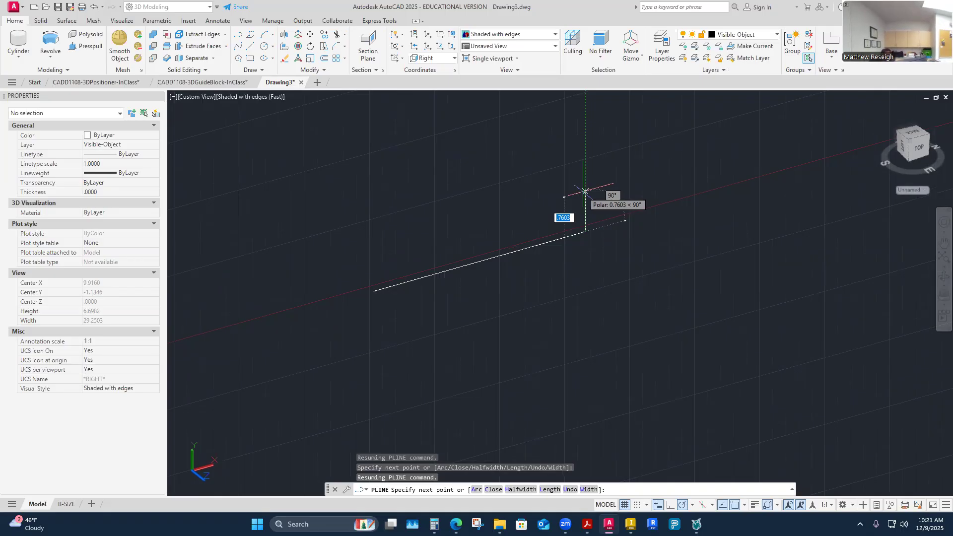
text(.5625)
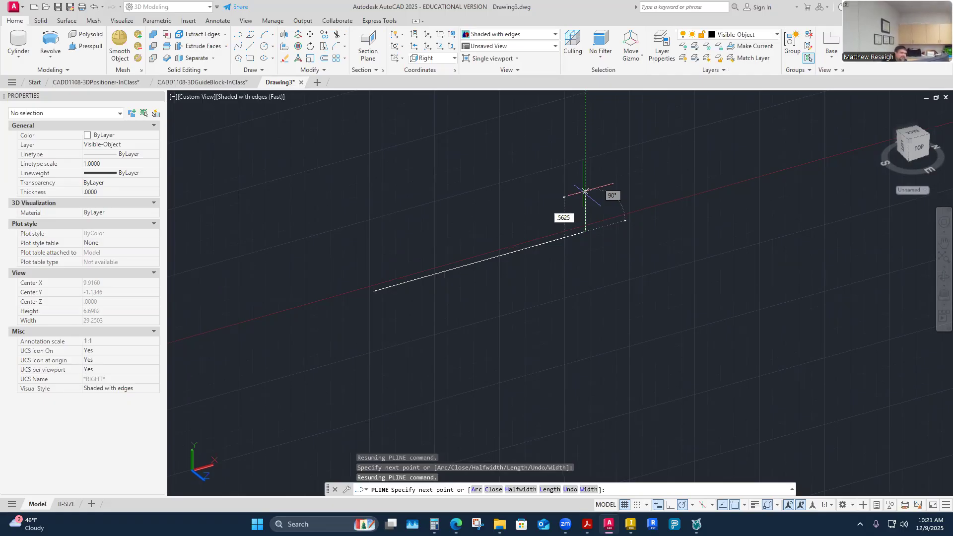
key(Return)
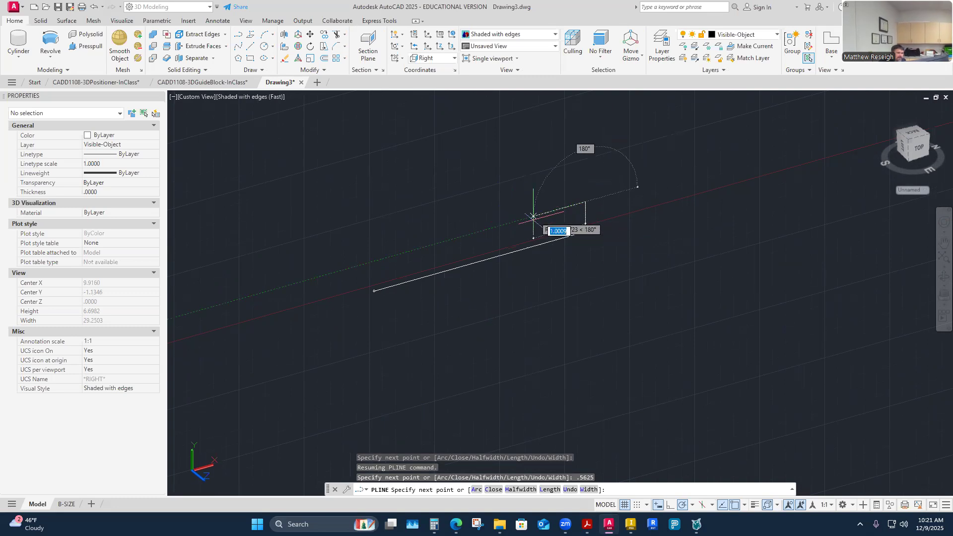
shift+middle_drag(553, 207, 594, 273)
shift+middle_drag(527, 256, 557, 292)
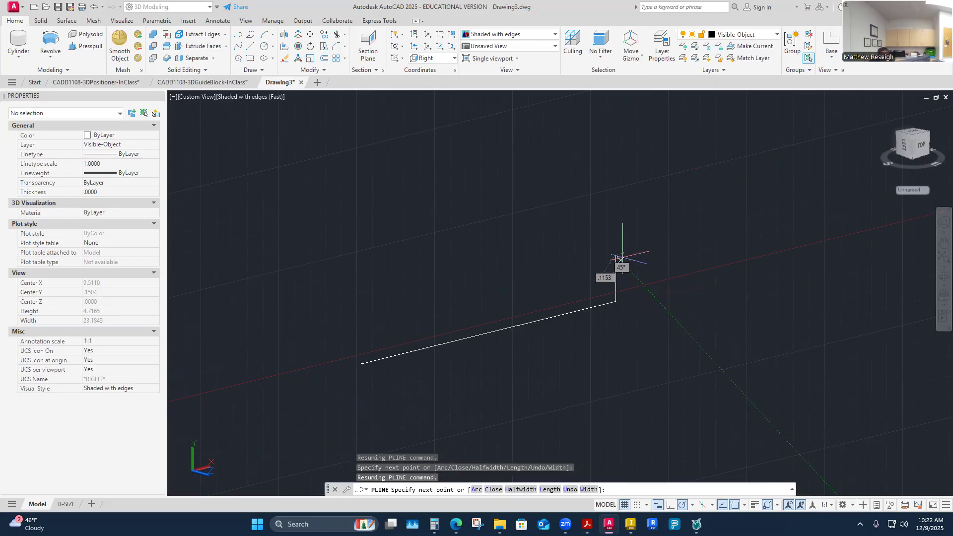
key(Escape)
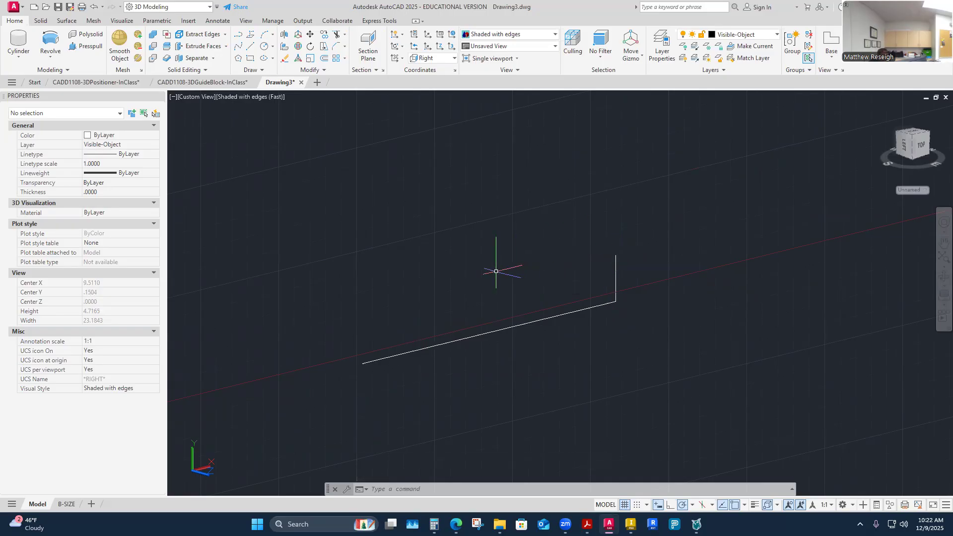
Start a second polyline at the base line's start point, going 0.3125 up and 1.312 parallel to the base.
right_click(359, 320)
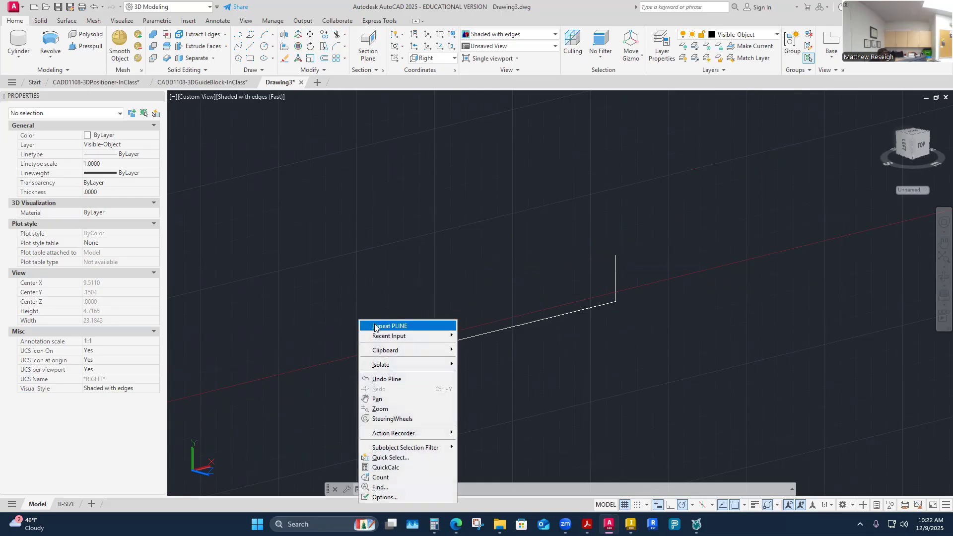
click(390, 327)
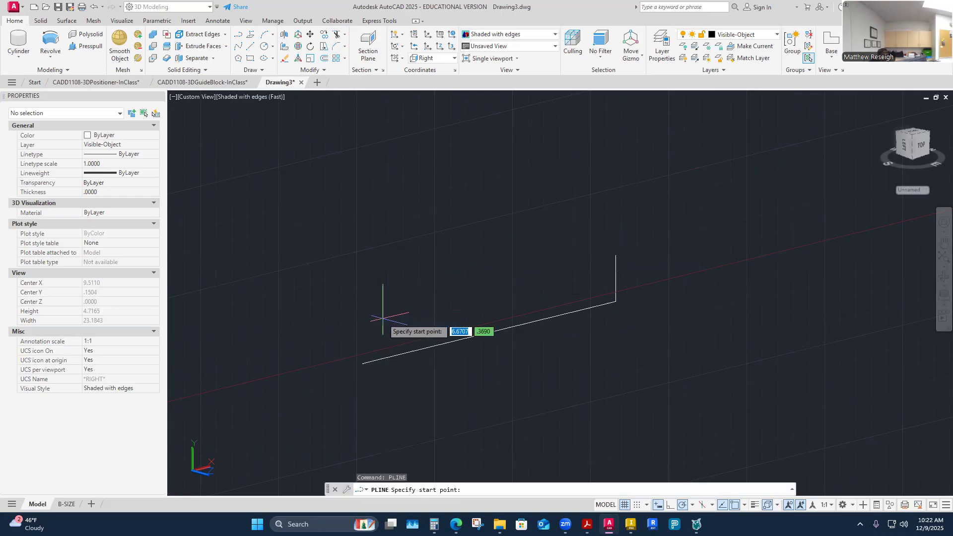
click(362, 363)
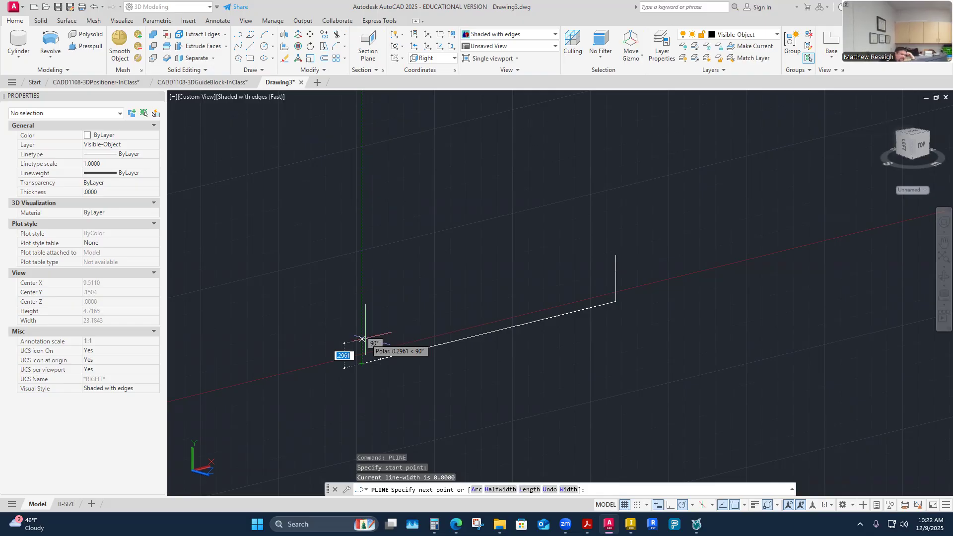
text(.3125)
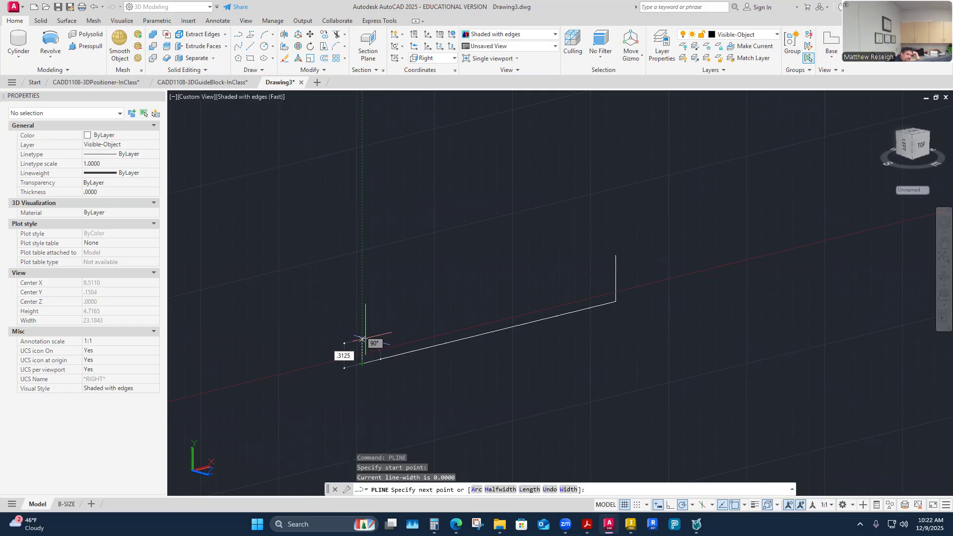
key(Return)
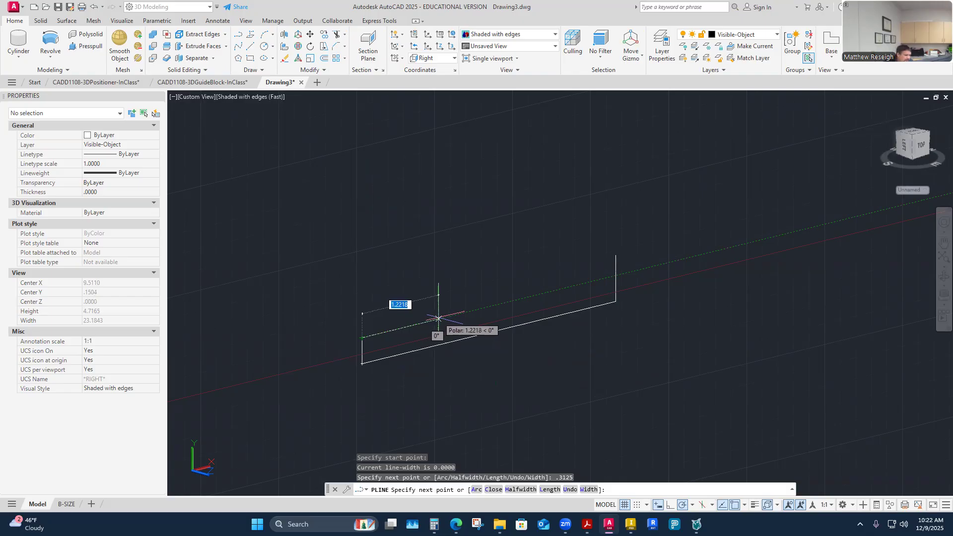
text(1.)
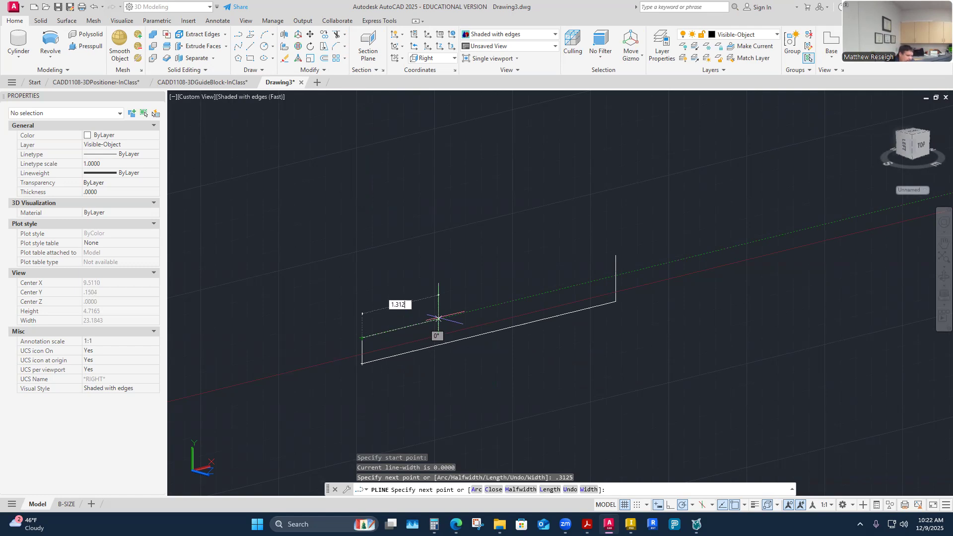
key(Return)
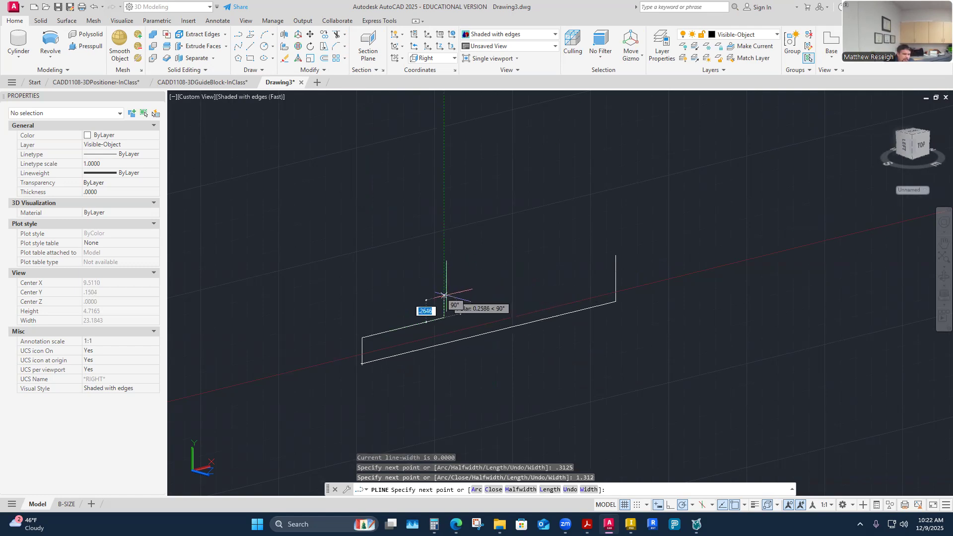
Run the second polyline up to the level of the 0.5625 line's top, join it to that endpoint and finish.
scroll(495, 228, down, 6)
scroll(527, 255, up, 2)
scroll(484, 171, up, 2)
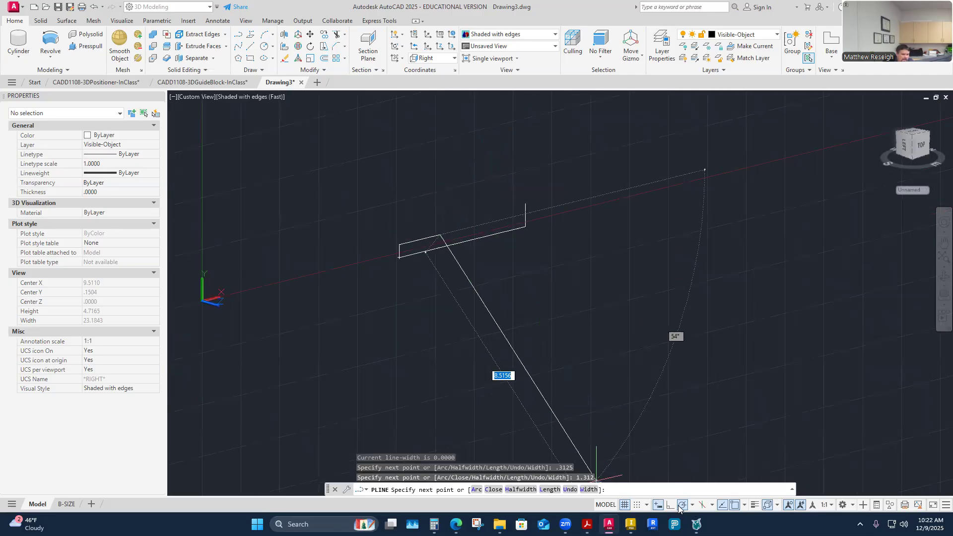
scroll(469, 199, up, 5)
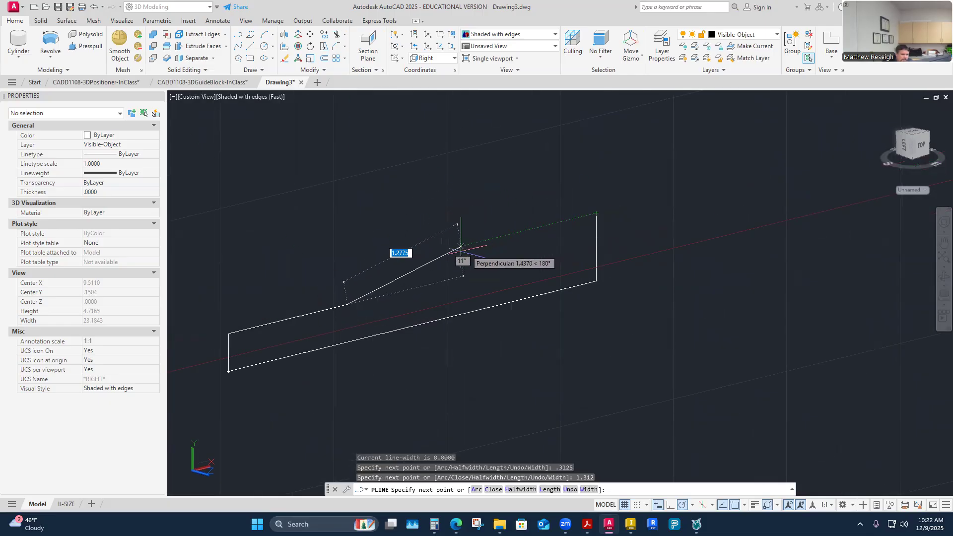
click(347, 274)
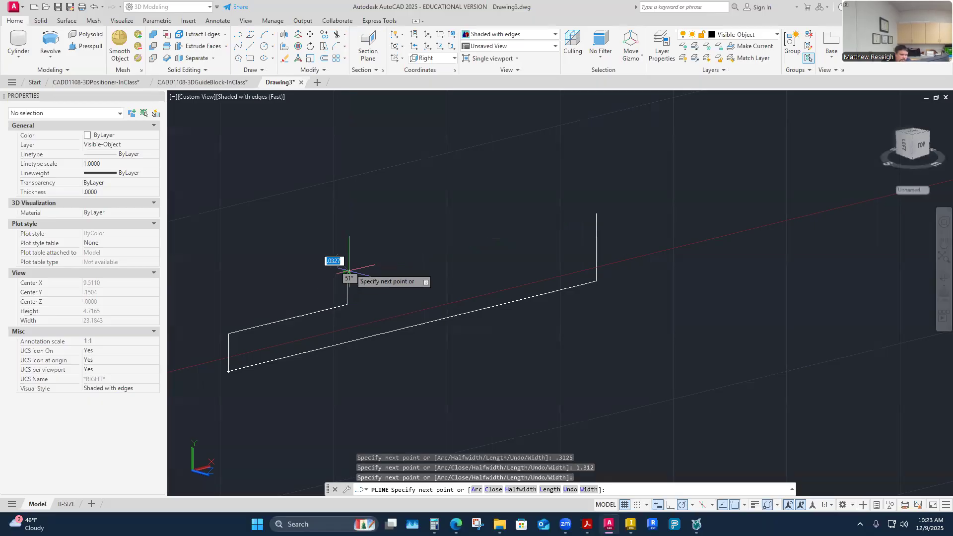
click(596, 214)
right_click(596, 214)
click(642, 220)
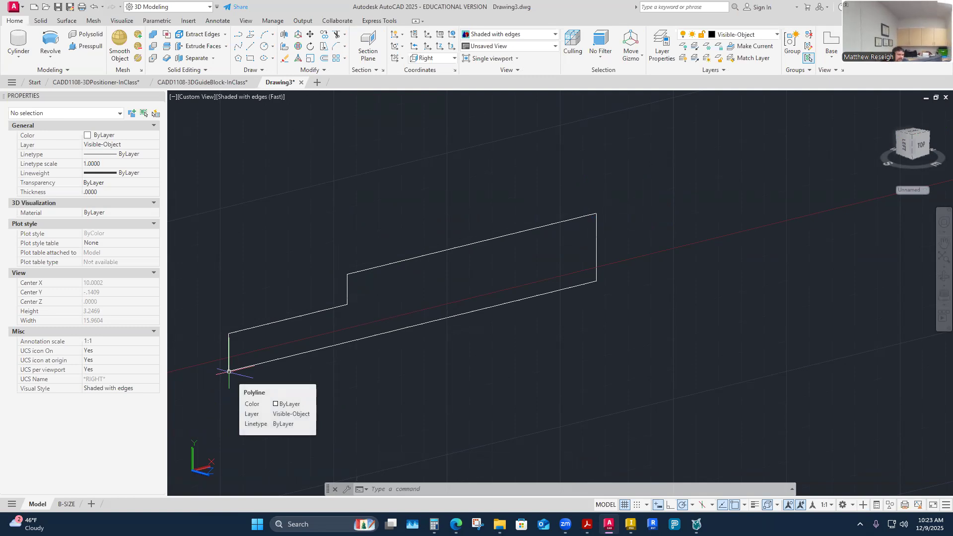
Examine the stepped shaft profile and check which of its segments belong to the second polyline.
scroll(223, 342, up, 3)
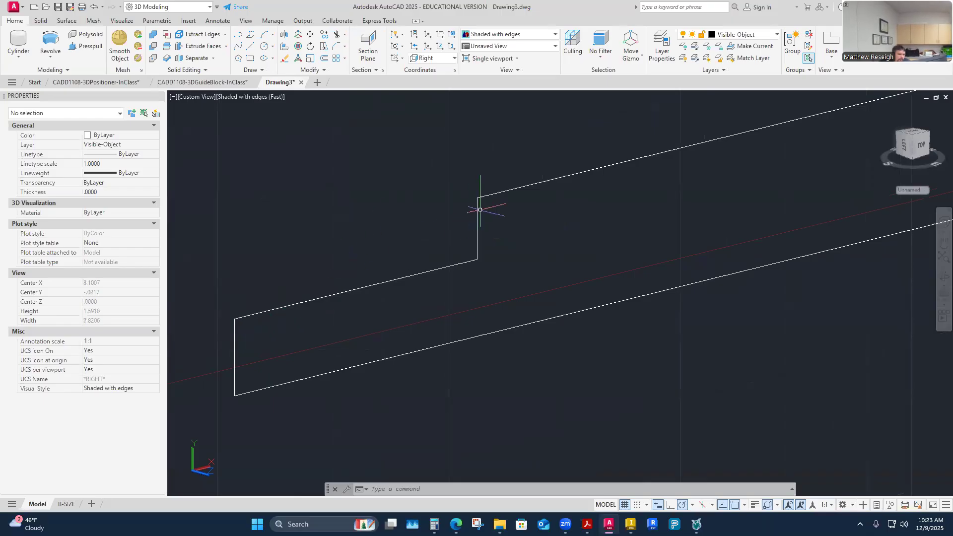
scroll(478, 201, down, 2)
scroll(311, 281, up, 4)
scroll(354, 303, down, 3)
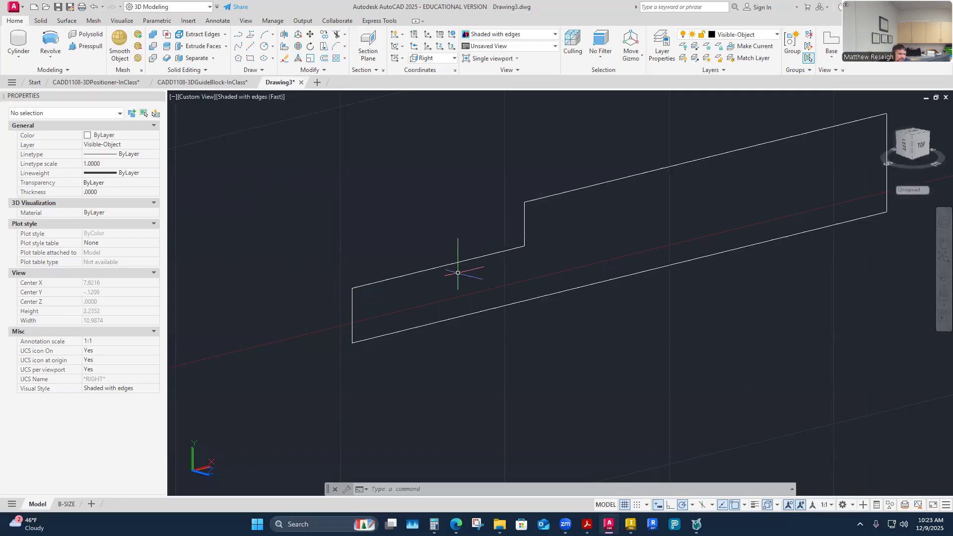
scroll(615, 202, down, 4)
scroll(674, 159, up, 3)
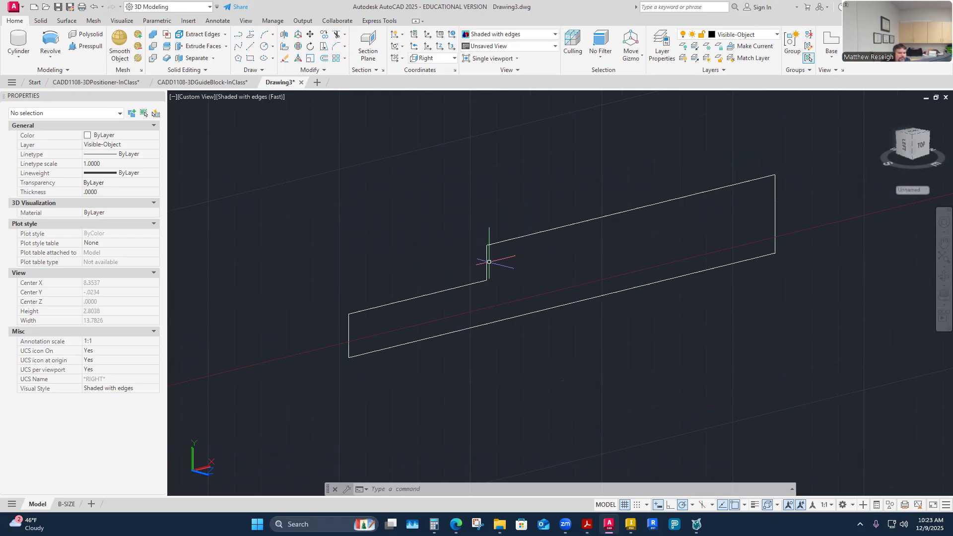
click(588, 217)
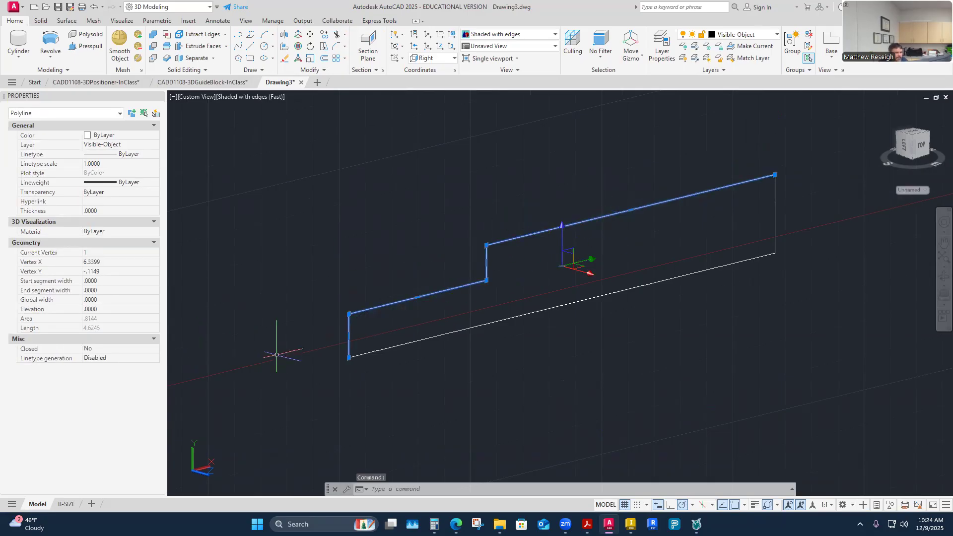
key(Escape)
key(Escape)
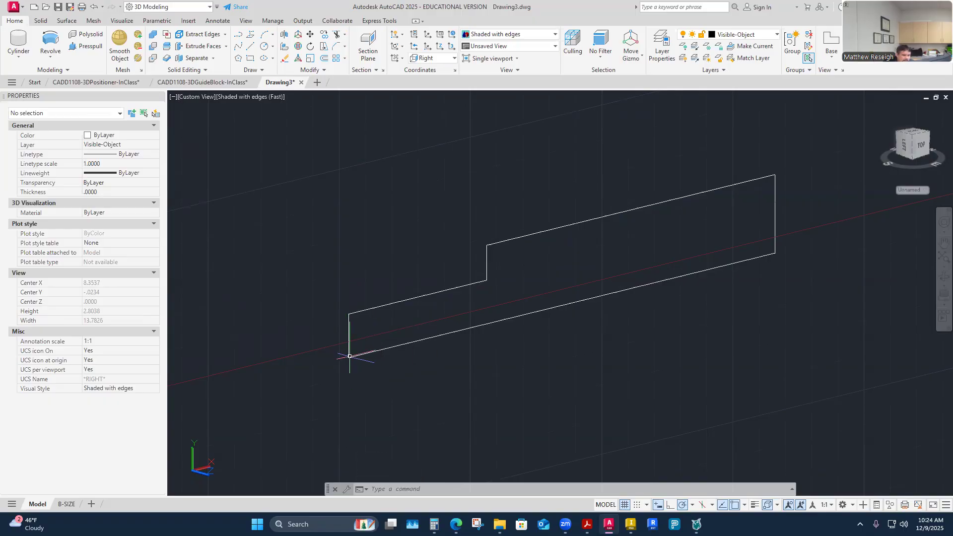
mouse_move(456, 524)
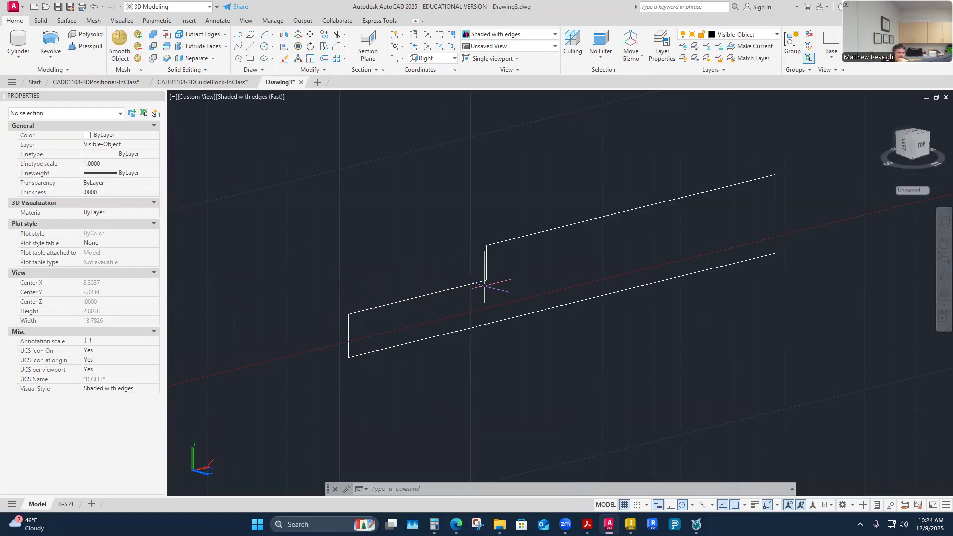
Draw a new polyline in the empty space beyond the first profile, 4.062 along positive X and 0.5625 up.
scroll(439, 355, down, 10)
scroll(547, 335, up, 5)
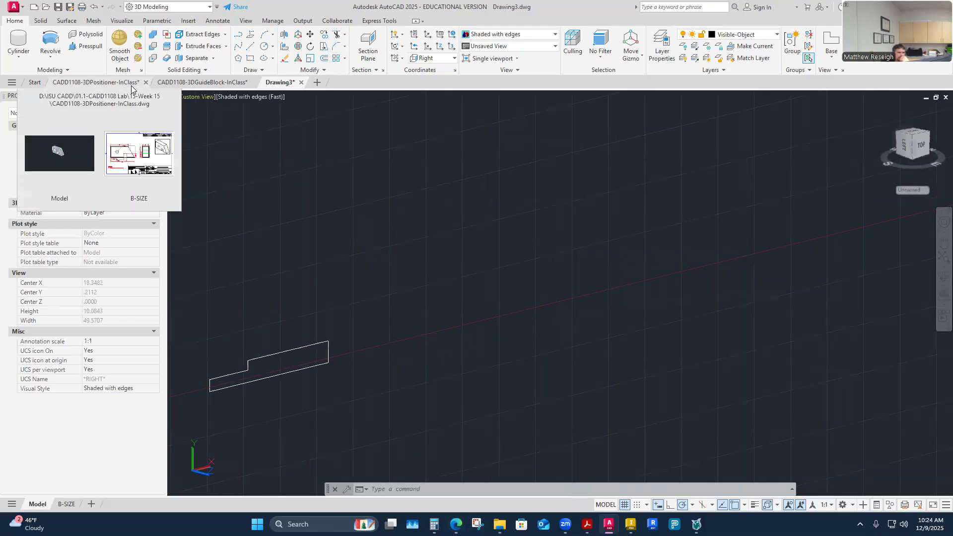
click(238, 35)
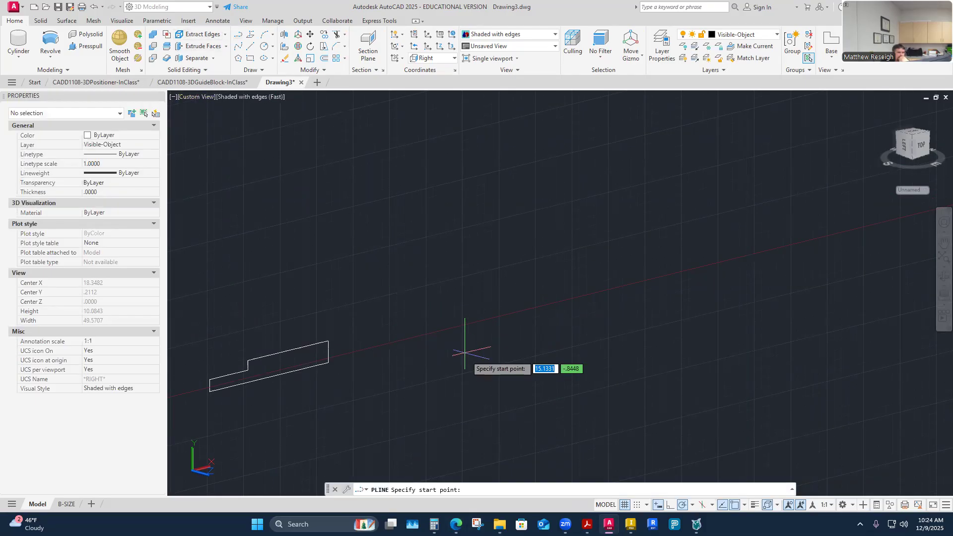
click(433, 329)
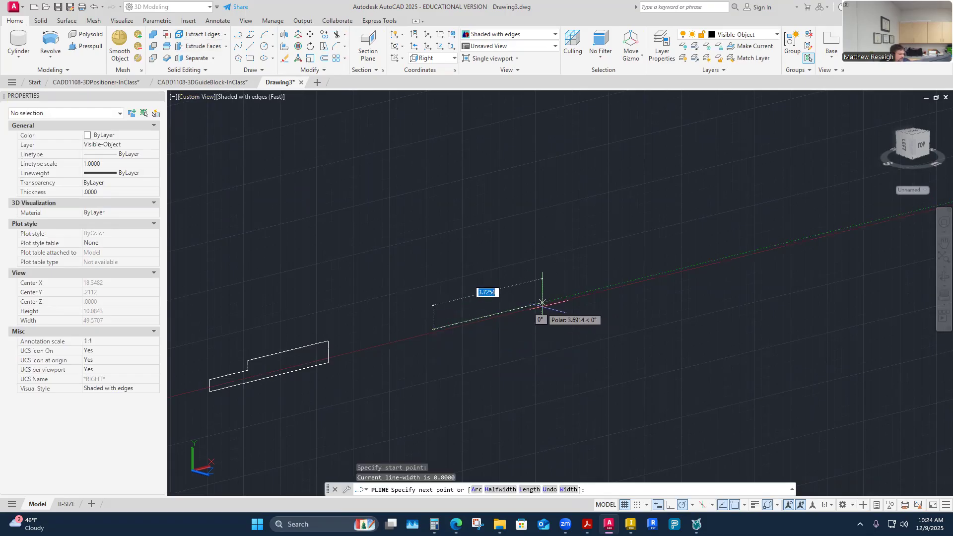
text(4.065)
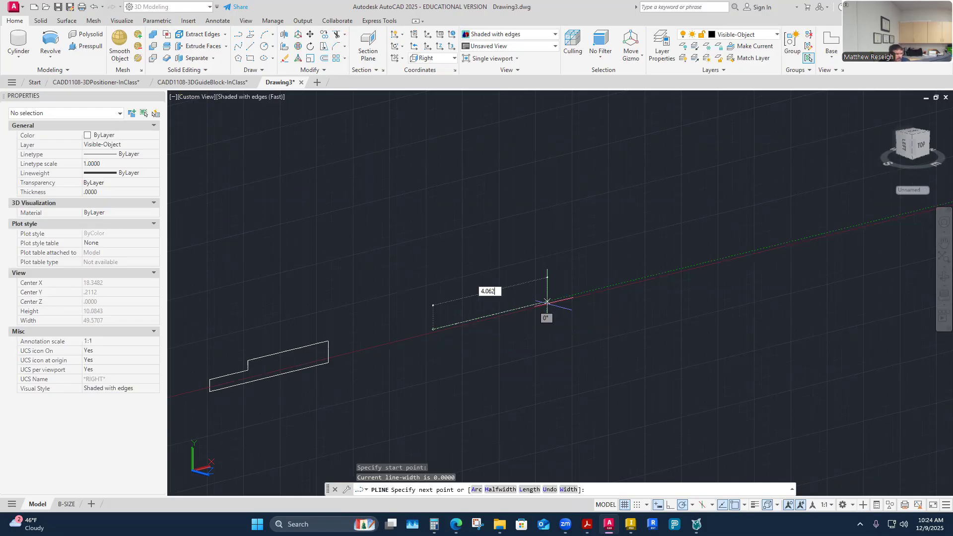
key(Return)
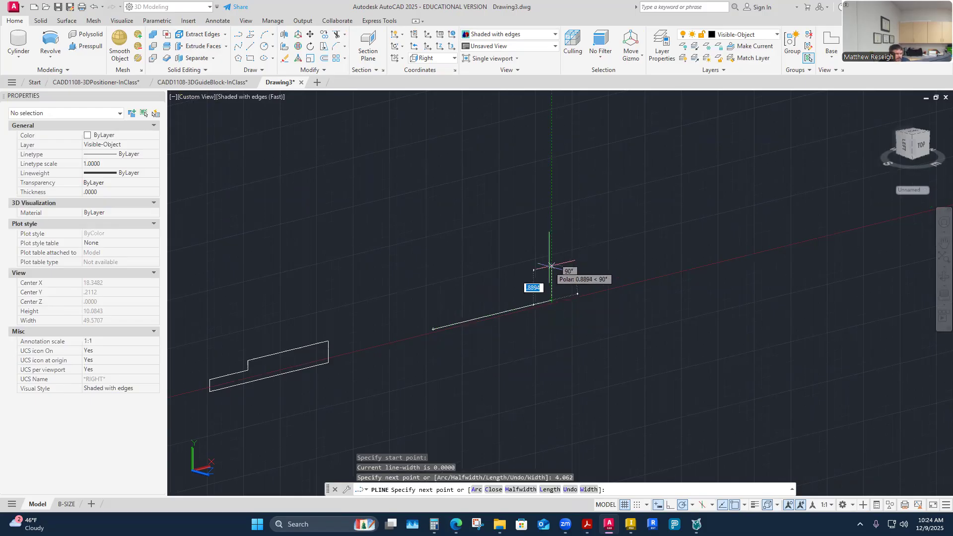
text(.)
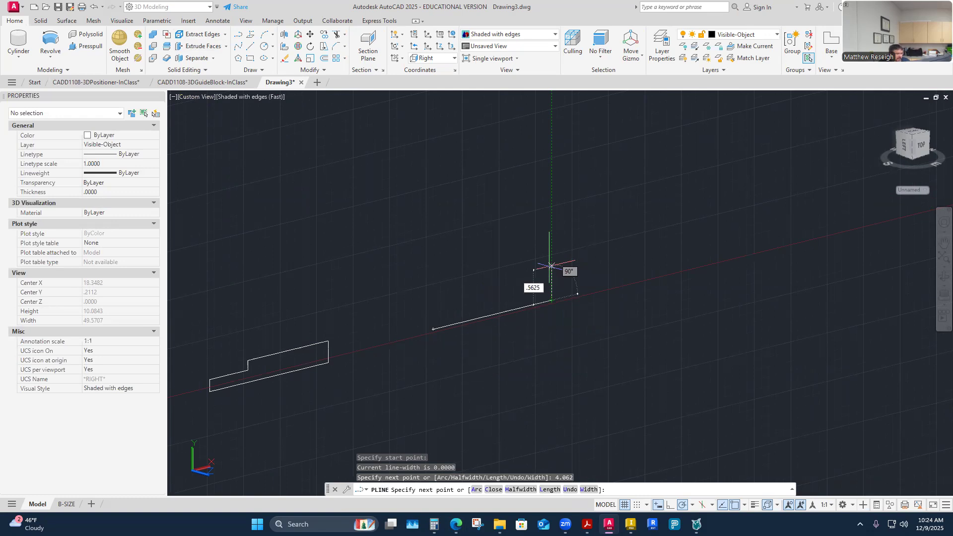
text(5625)
key(Return)
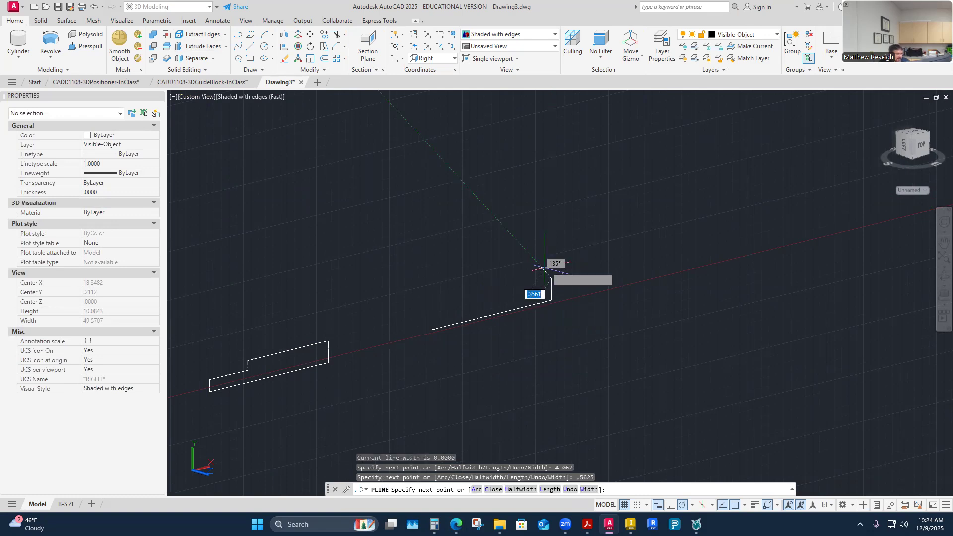
key(Escape)
Finish the open polyline, start another at its base line's start point, and draw 0.3125 up and 1.312 parallel to the base.
scroll(442, 326, up, 2)
right_click(446, 302)
click(472, 308)
scroll(448, 310, up, 3)
click(409, 349)
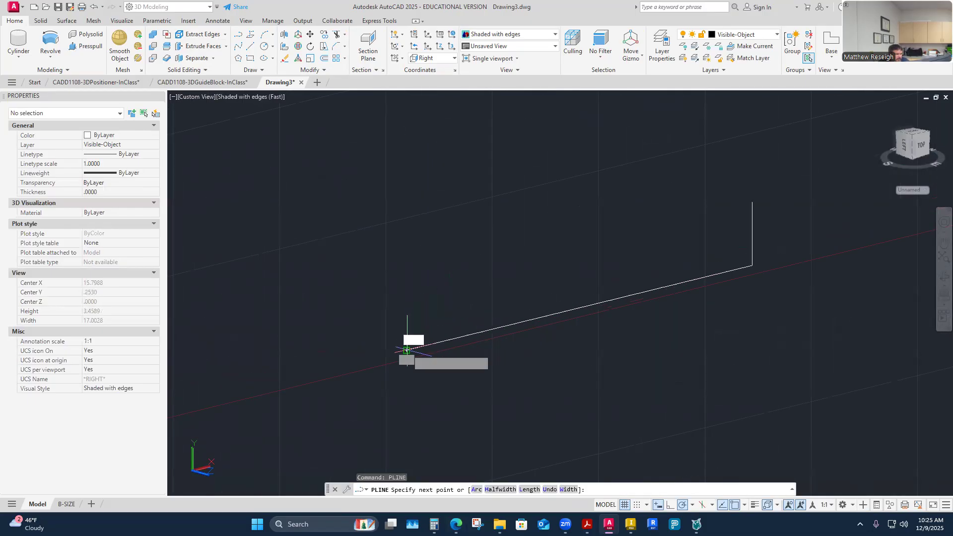
text(.3125)
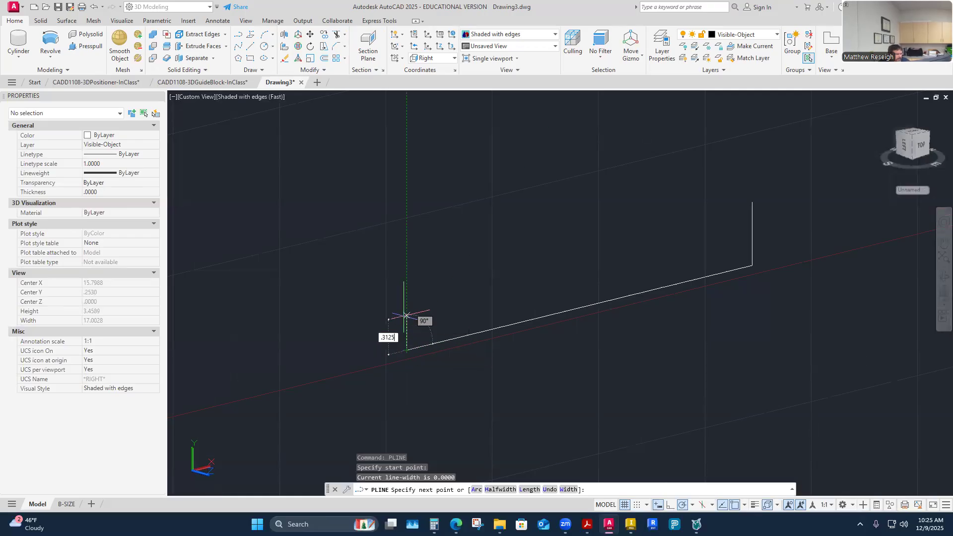
key(Return)
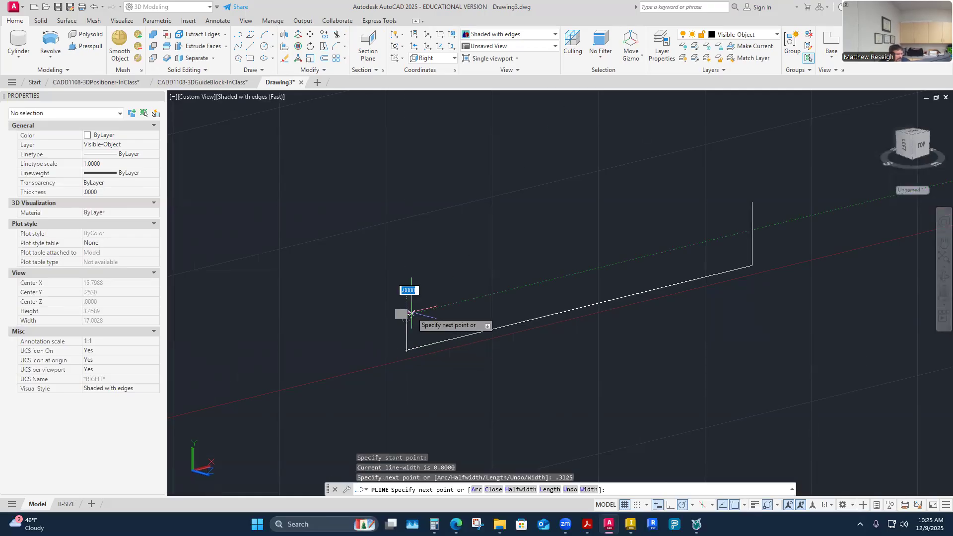
text(1.312)
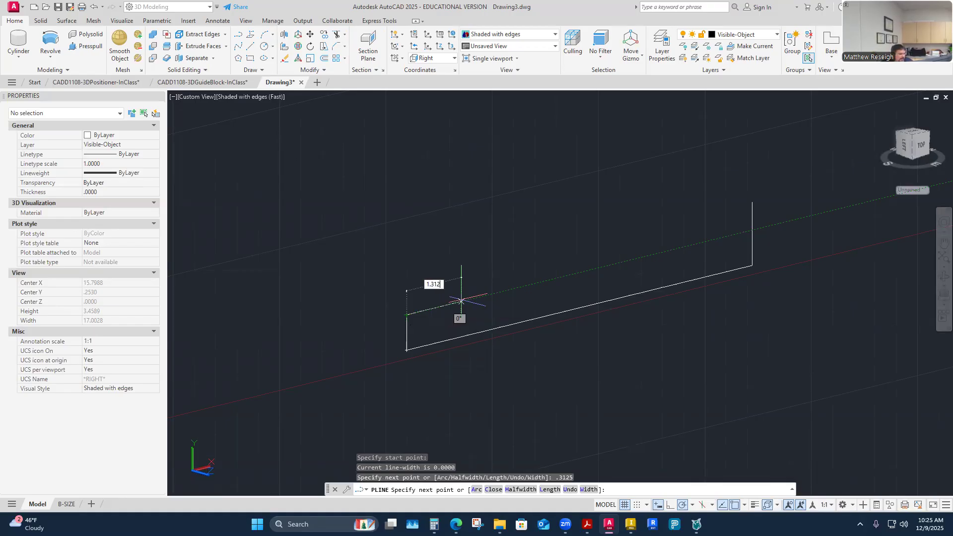
key(Return)
Continue the polyline up to the level of the 0.5625 line's top, connect it to that endpoint and finish.
scroll(517, 280, down, 1)
middle_drag(517, 280, 445, 294)
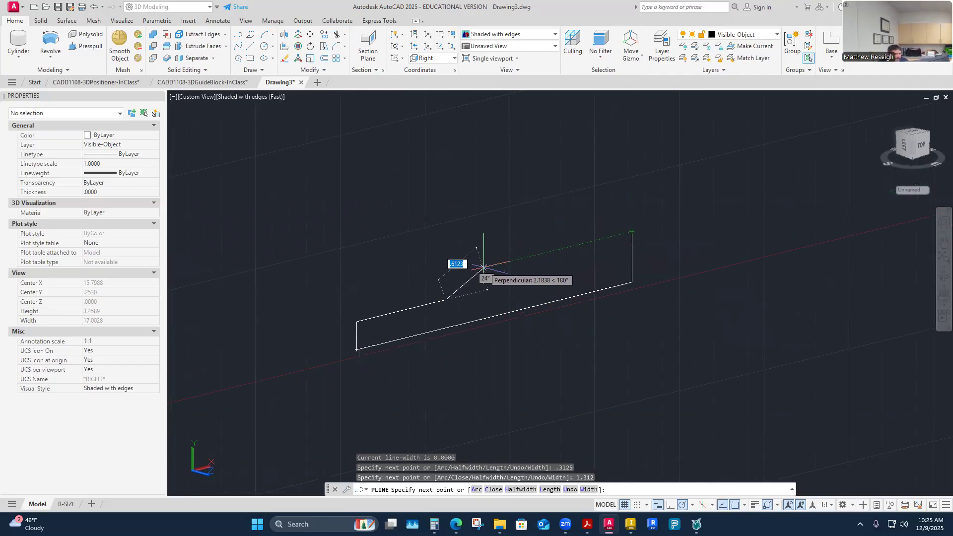
click(446, 277)
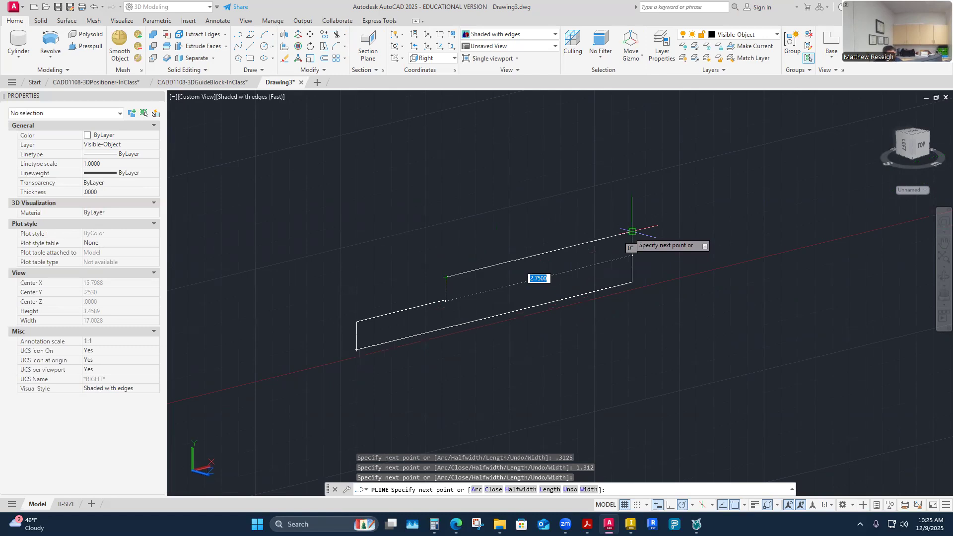
click(632, 232)
key(Escape)
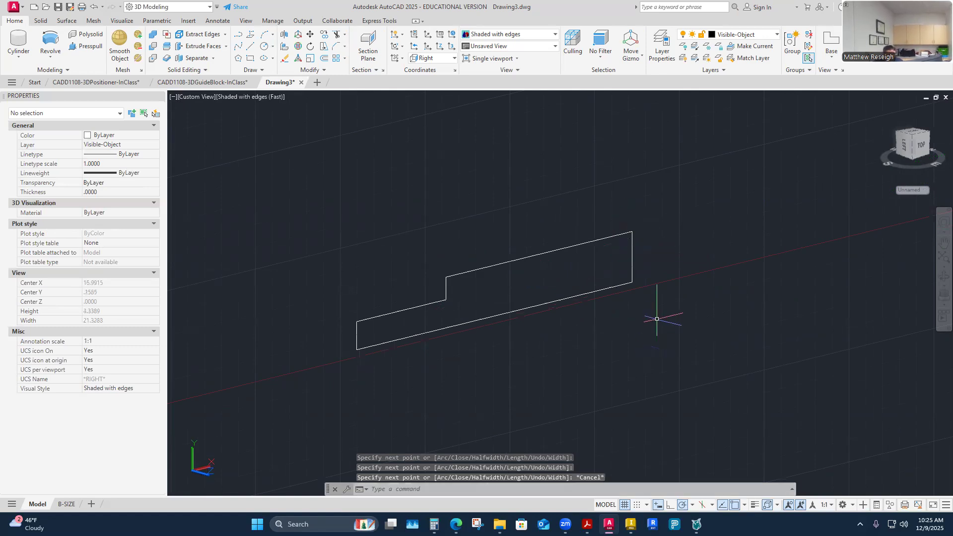
Turn the view square to the profile plane and close in on the upper corner of the first profile's small end.
scroll(341, 299, down, 5)
middle_drag(344, 307, 482, 296)
scroll(420, 284, up, 3)
scroll(421, 285, up, 3)
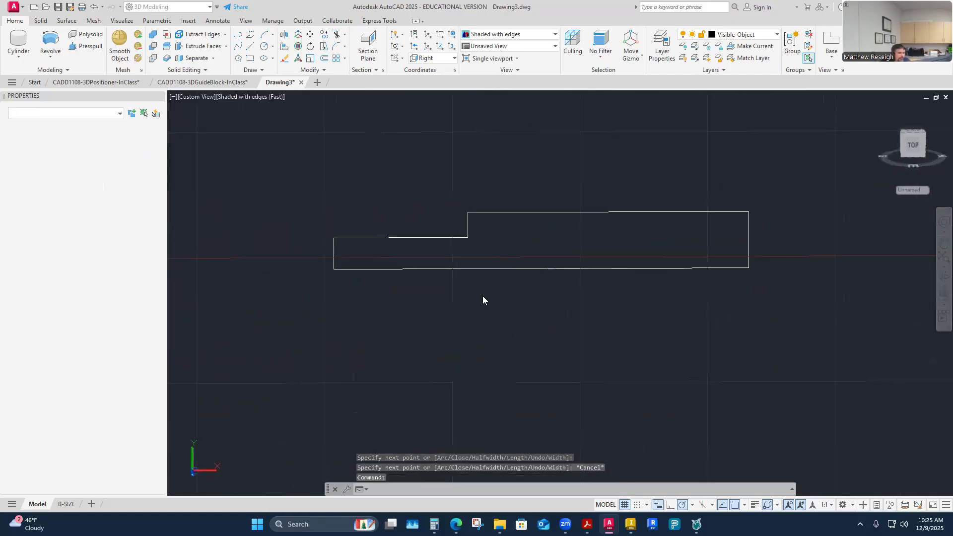
click(915, 145)
scroll(375, 298, up, 6)
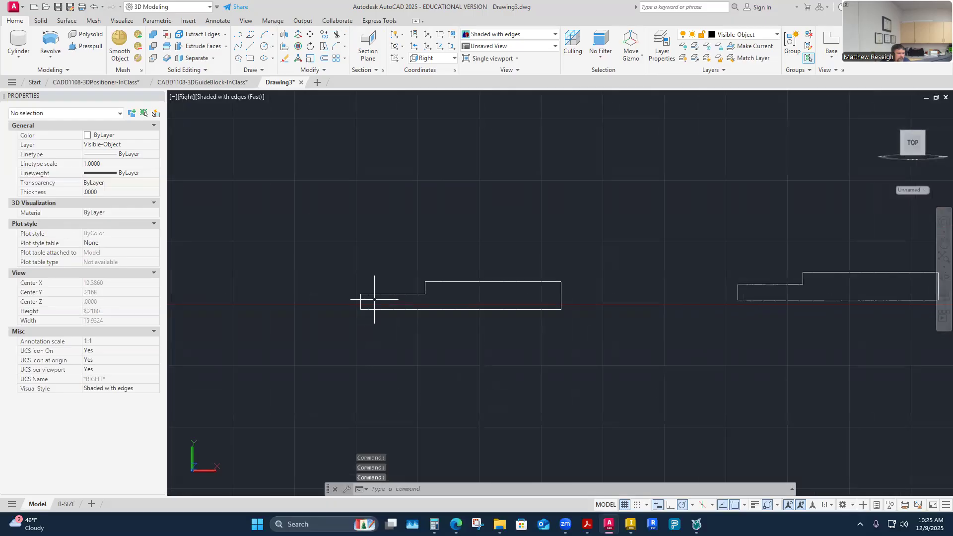
click(910, 145)
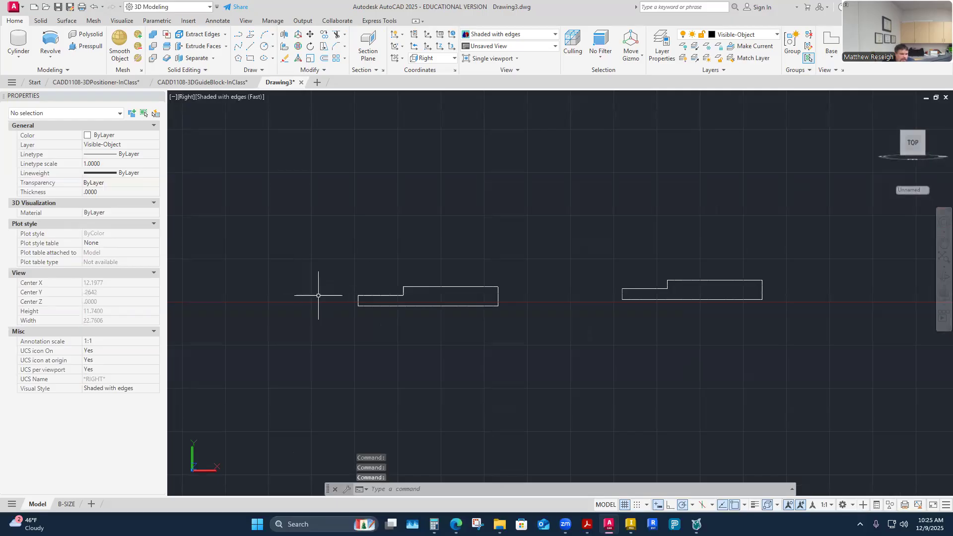
scroll(342, 293, up, 5)
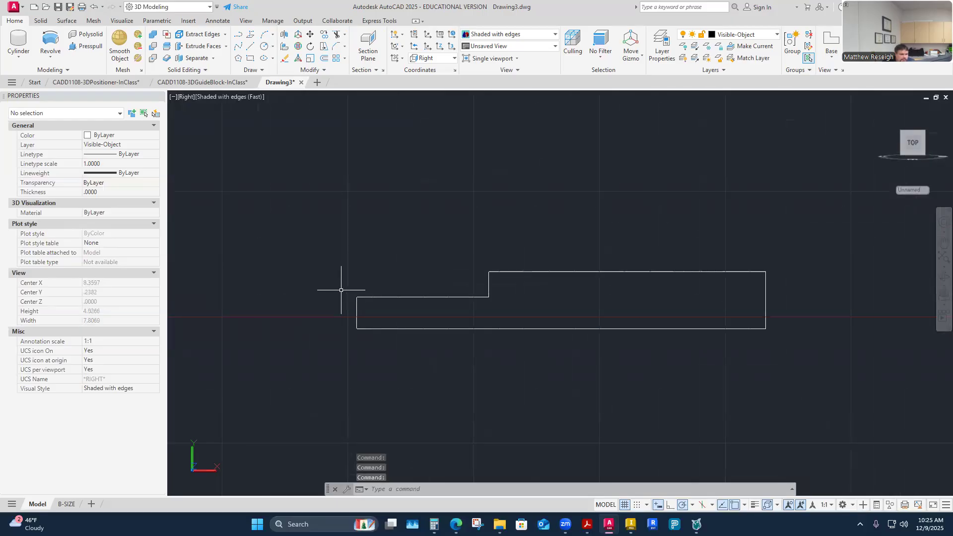
scroll(343, 293, up, 7)
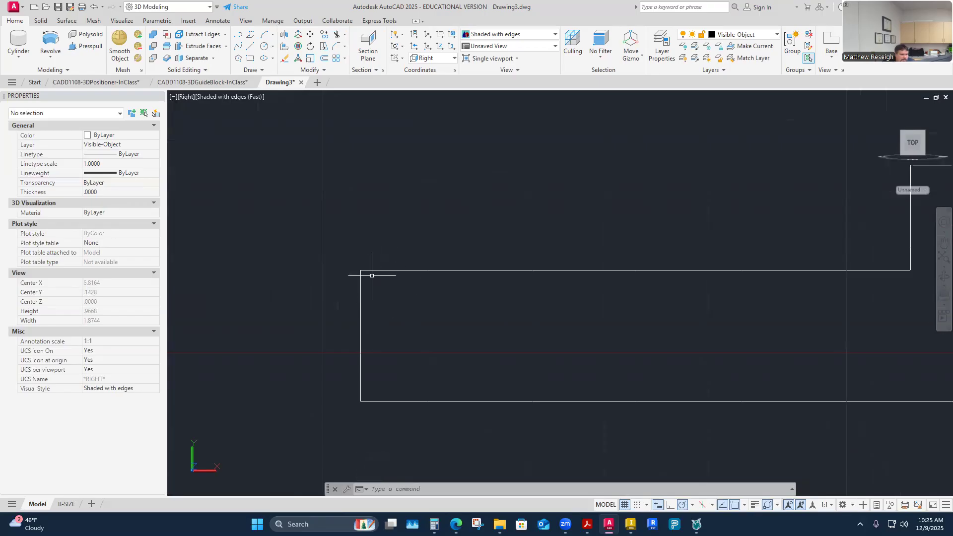
scroll(364, 286, up, 2)
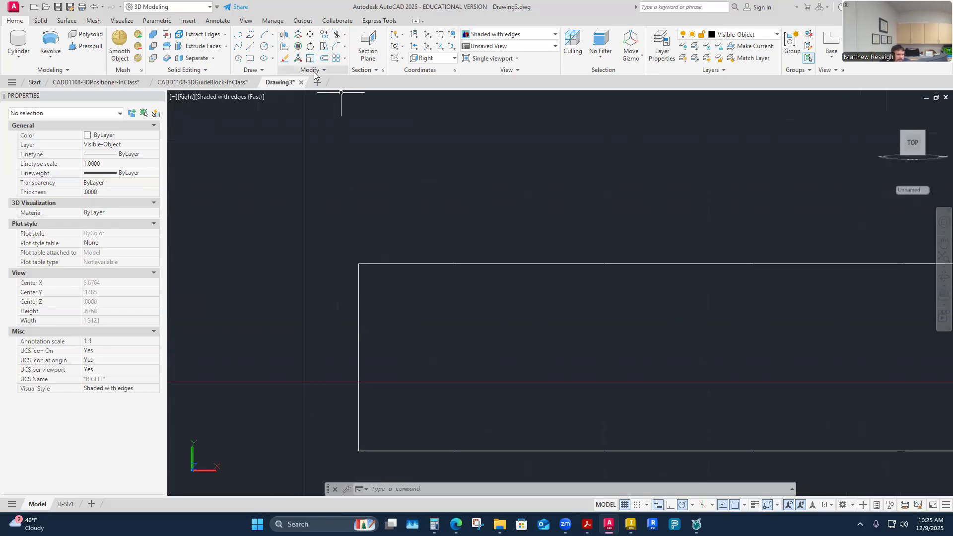
Look up the small end's chamfer size in the CADD1108-3DShaft PDF drawing in Acrobat, and return to AutoCAD.
click(344, 46)
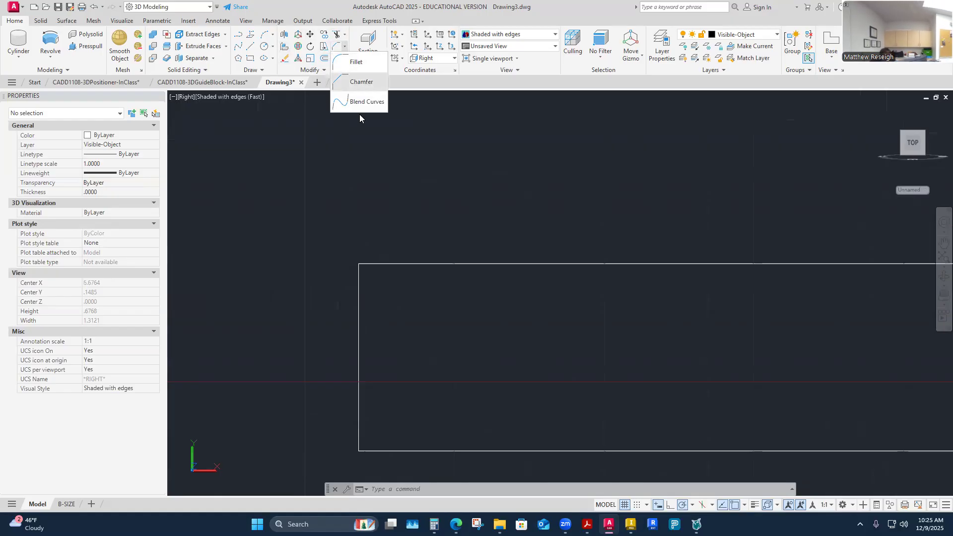
key(Escape)
key(Escape)
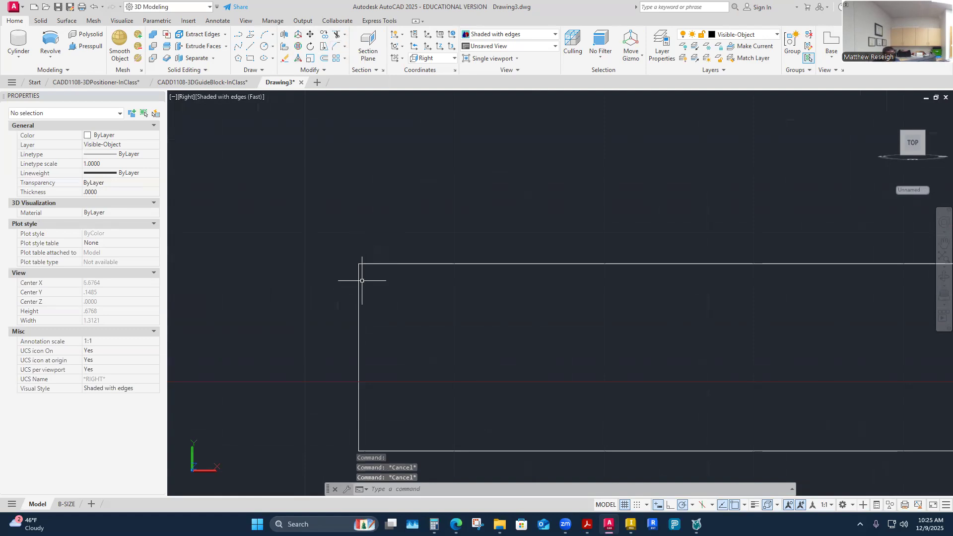
mouse_move(358, 273)
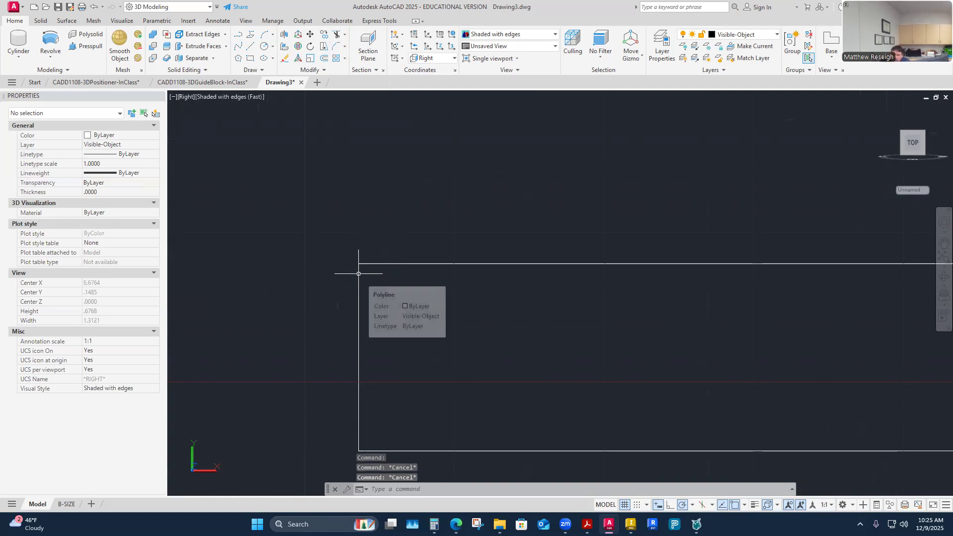
click(587, 525)
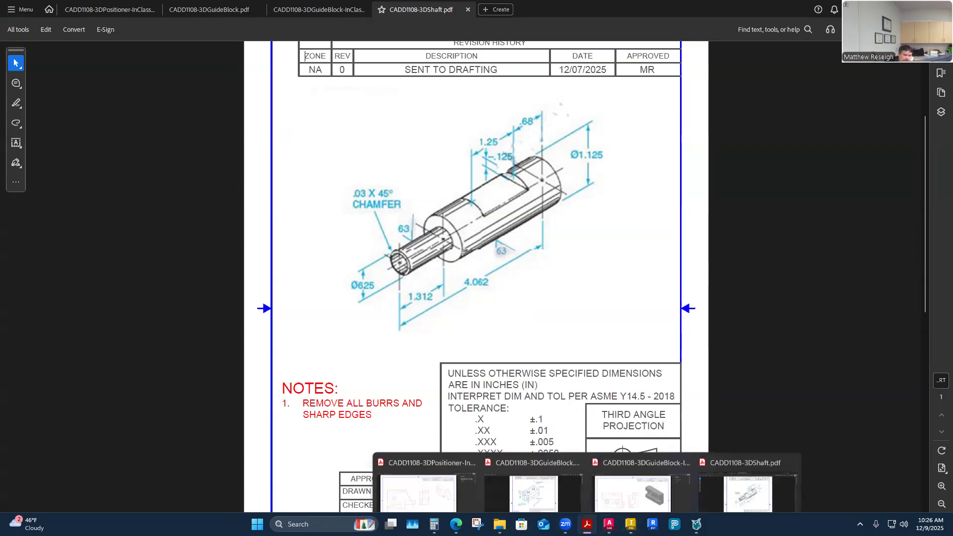
mouse_move(609, 525)
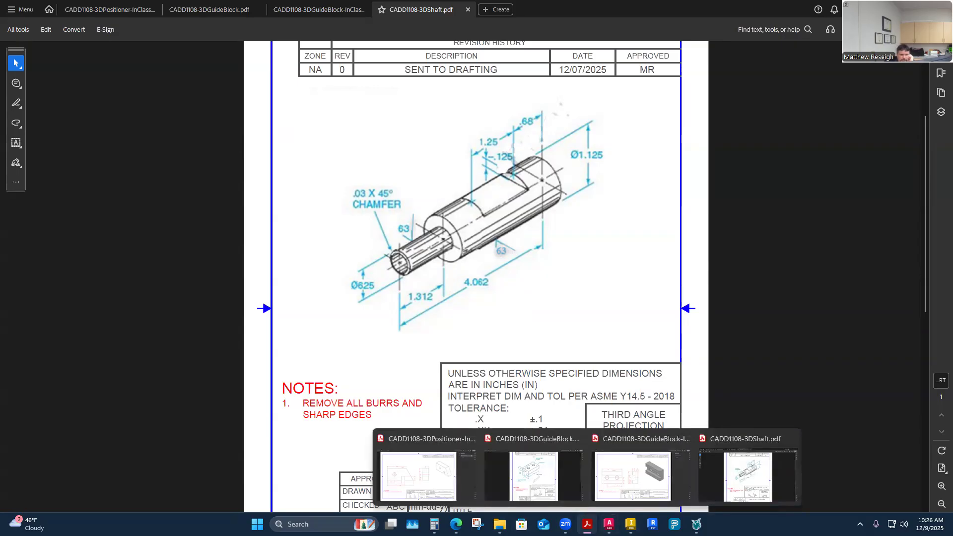
click(610, 524)
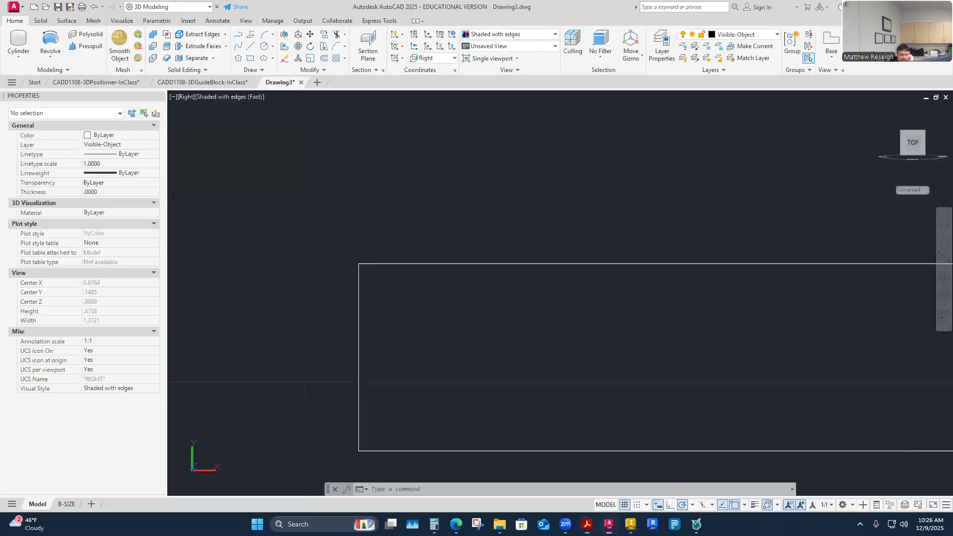
Chamfer the upper corner of the first profile's small end with both chamfer distances at 0.03.
click(338, 46)
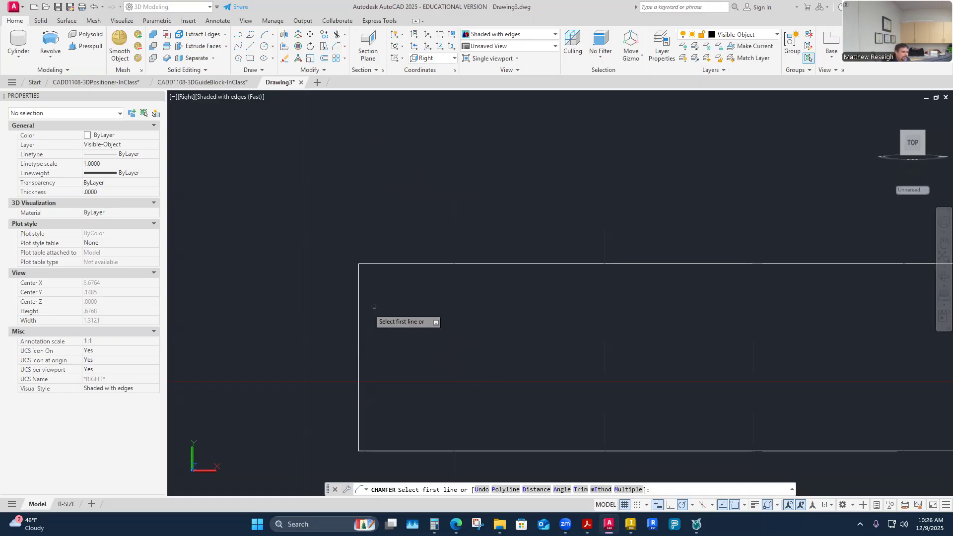
click(535, 490)
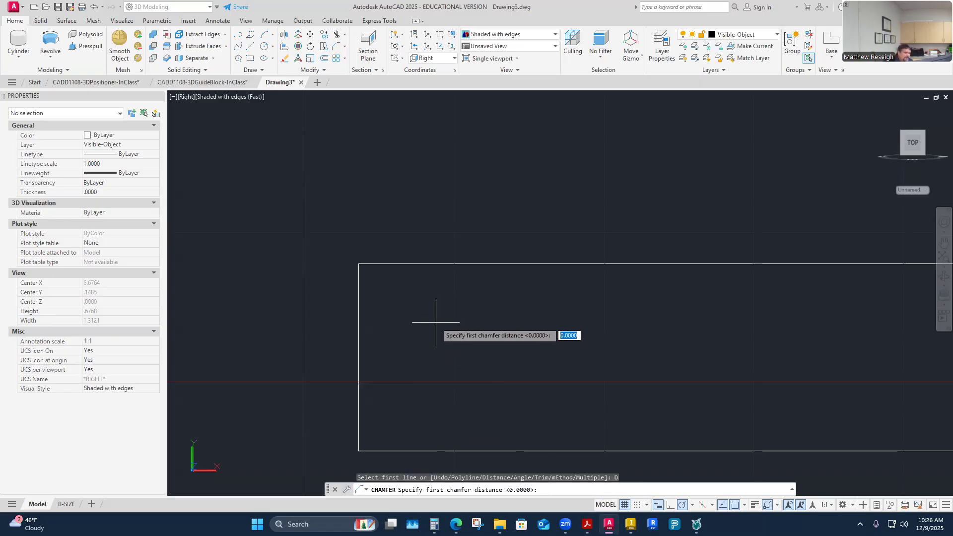
text(.03)
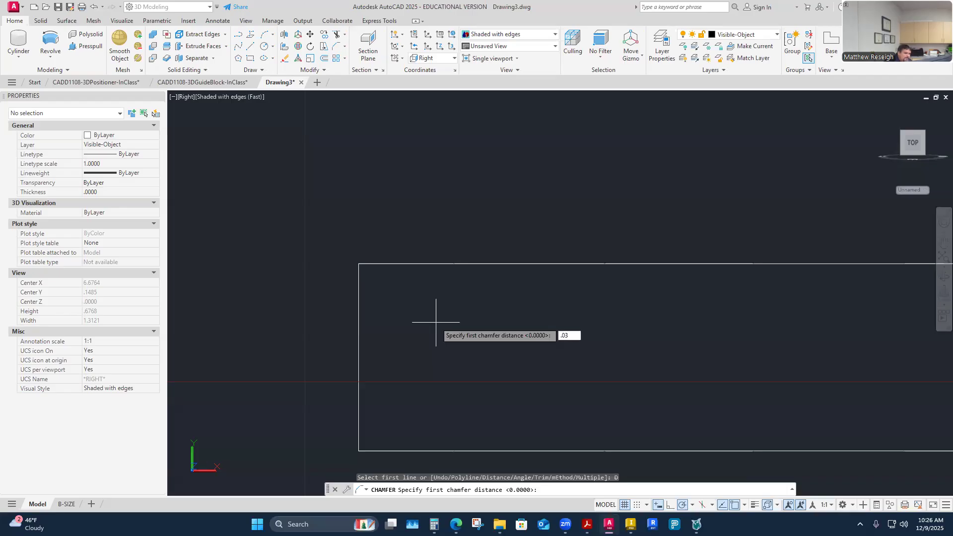
key(Return)
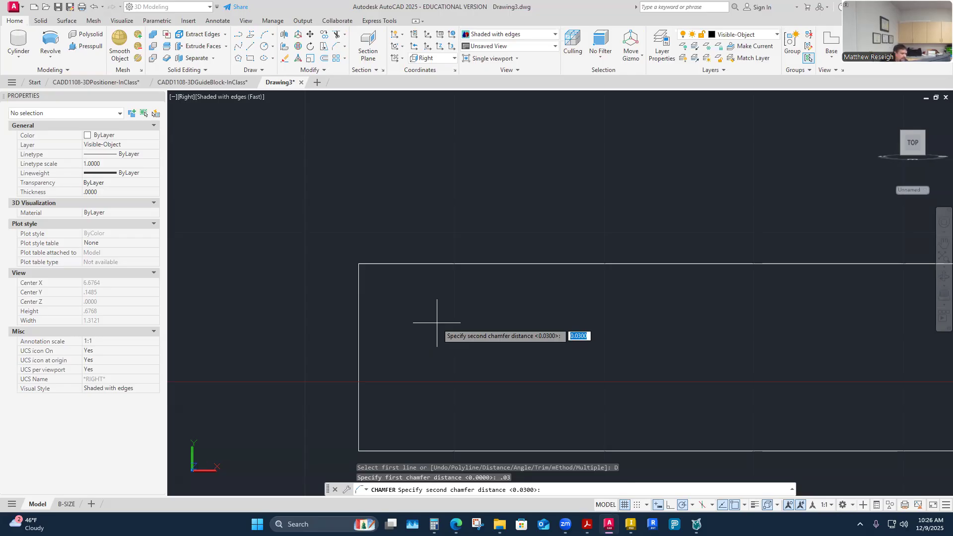
key(Return)
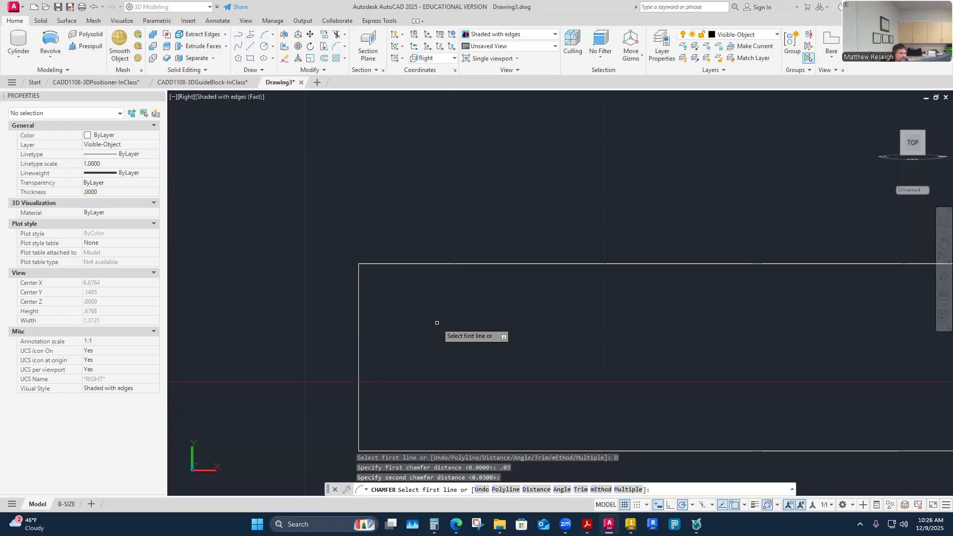
click(358, 287)
click(400, 264)
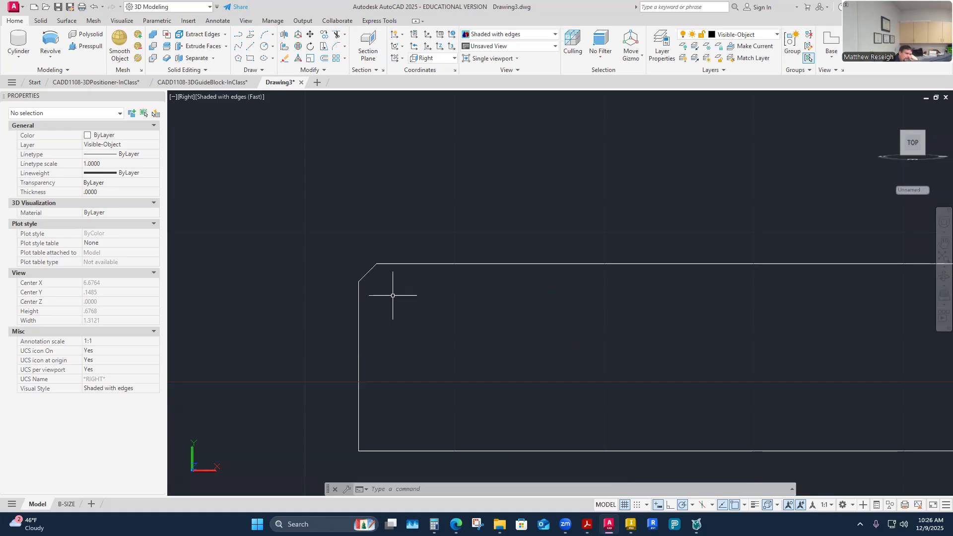
Examine the chamfered profile and check which segments belong to its upper polyline and which to its base polyline.
scroll(363, 294, down, 5)
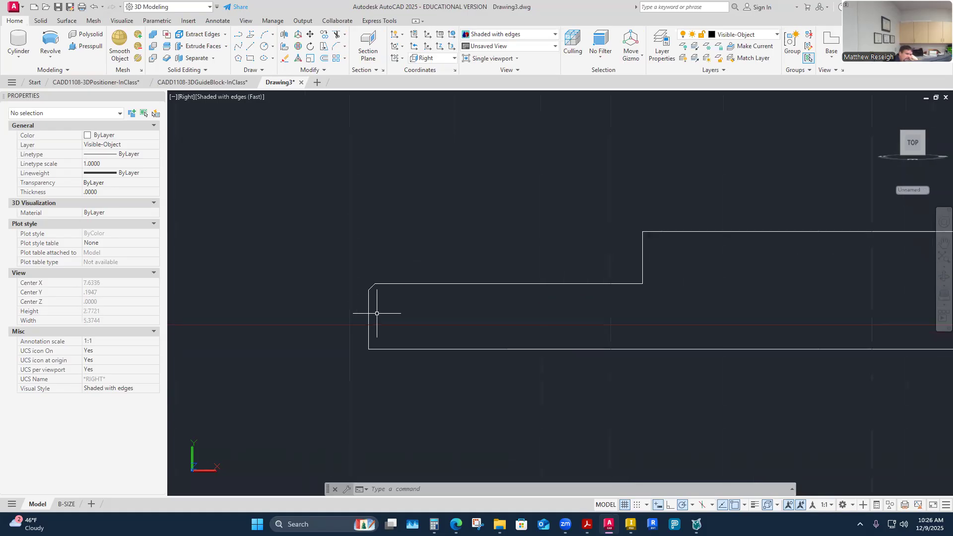
click(391, 282)
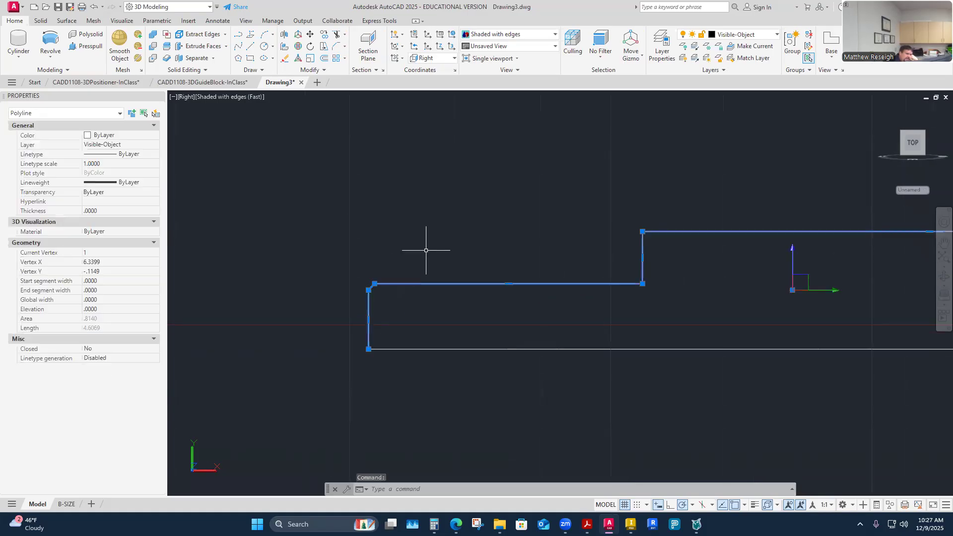
key(Escape)
scroll(454, 258, down, 3)
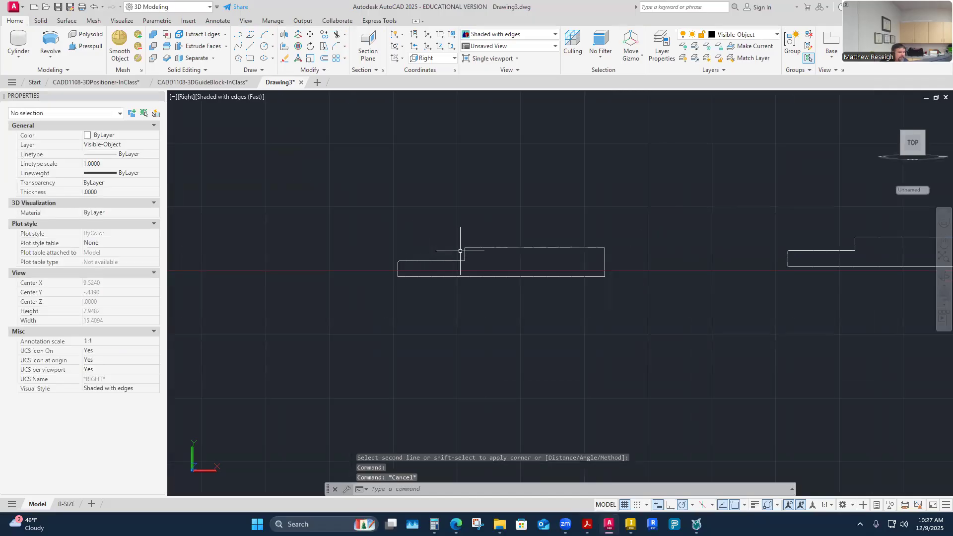
click(450, 265)
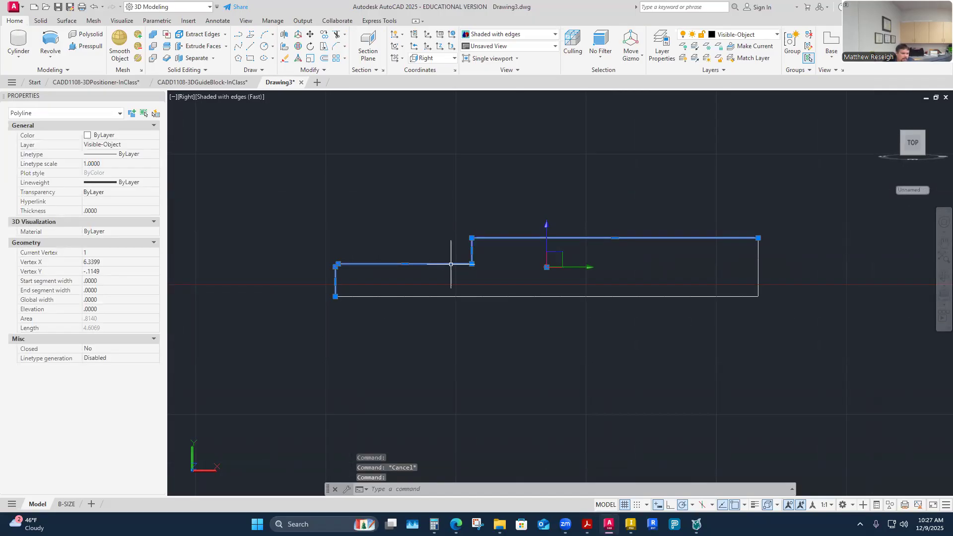
key(Escape)
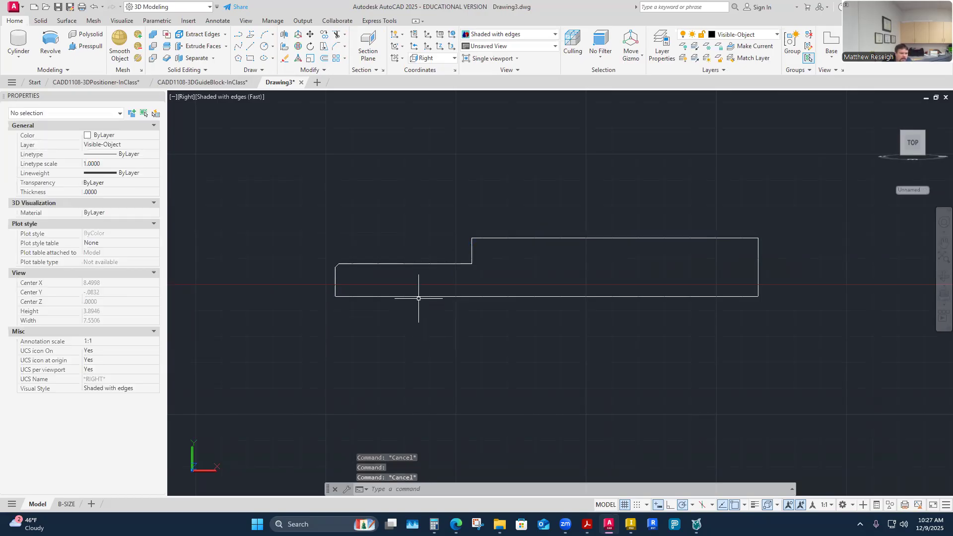
click(418, 298)
key(Escape)
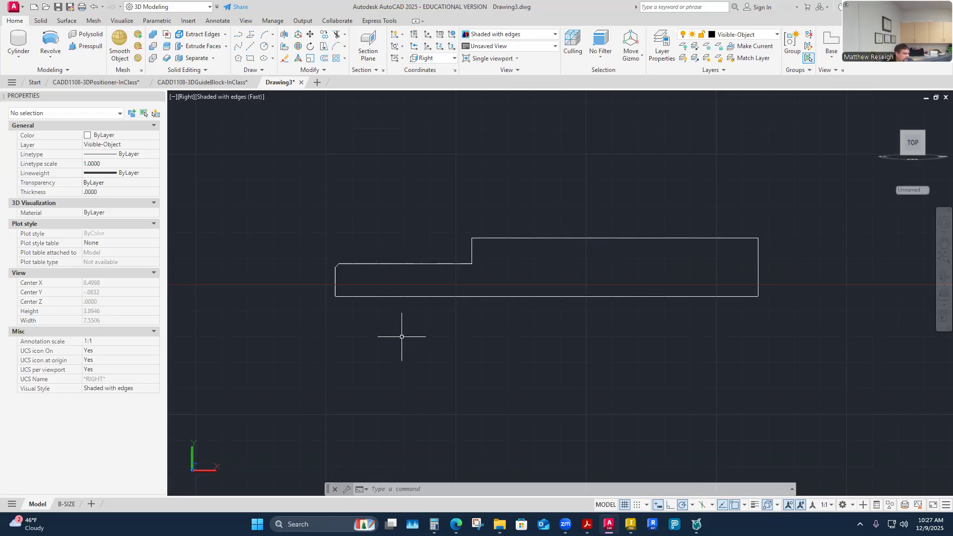
Join the first profile's upper and base polylines into one closed polyline and check that it selects as a single object.
click(312, 70)
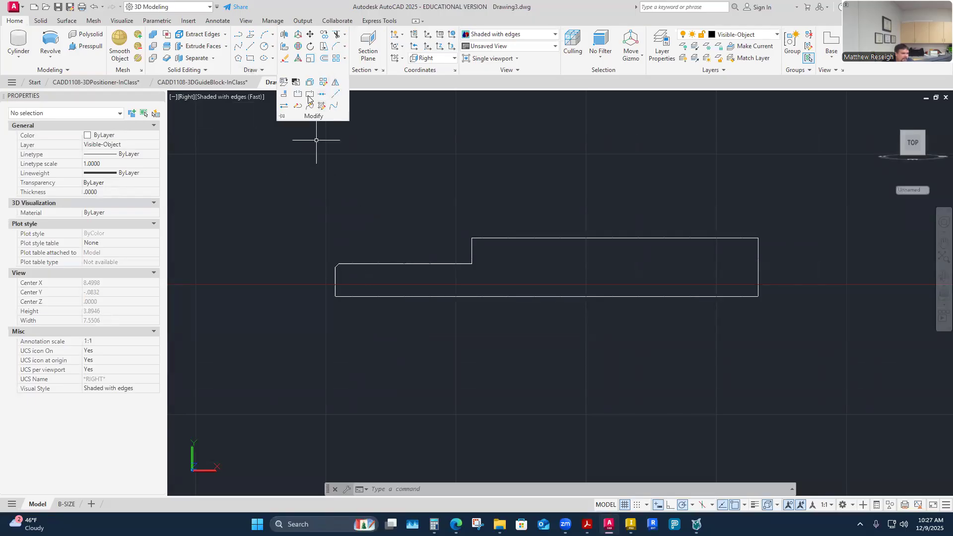
click(323, 95)
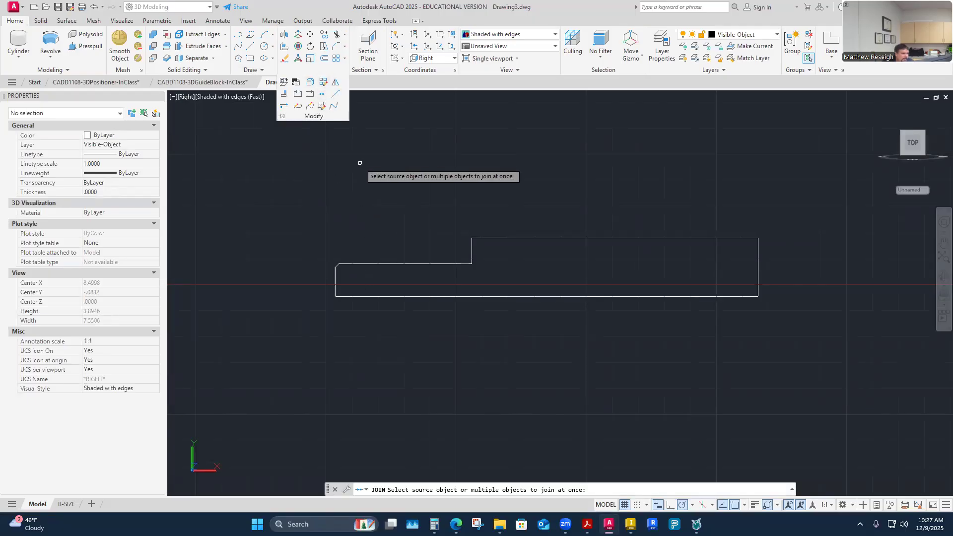
click(323, 96)
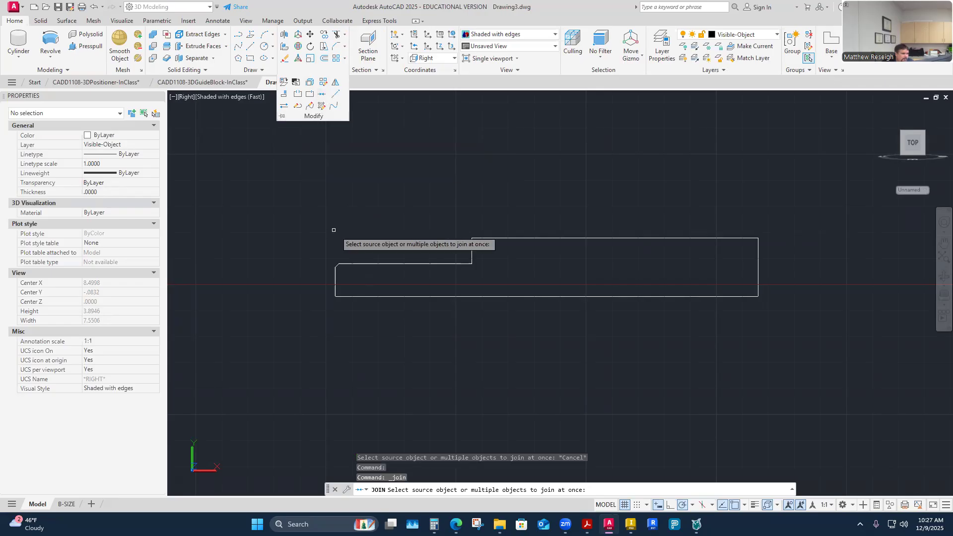
click(313, 196)
click(771, 362)
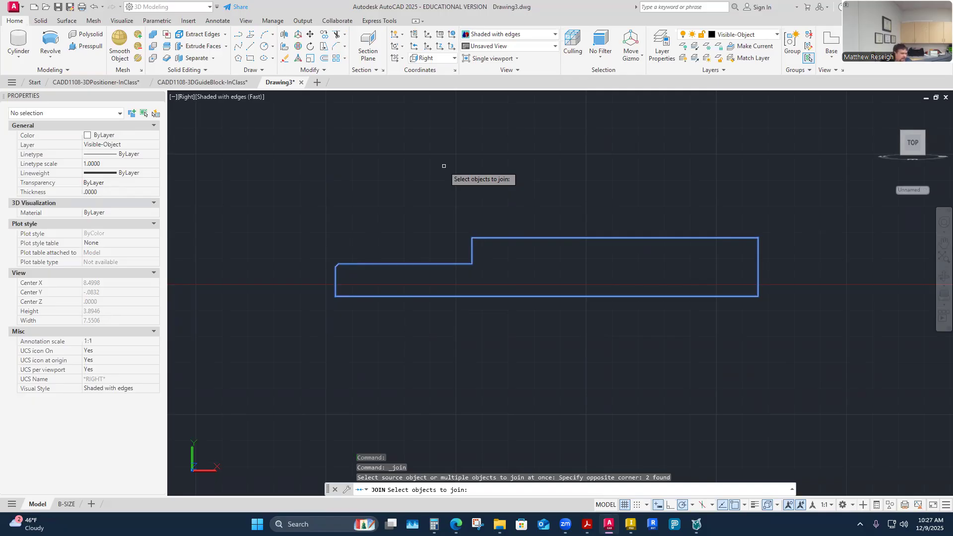
key(Return)
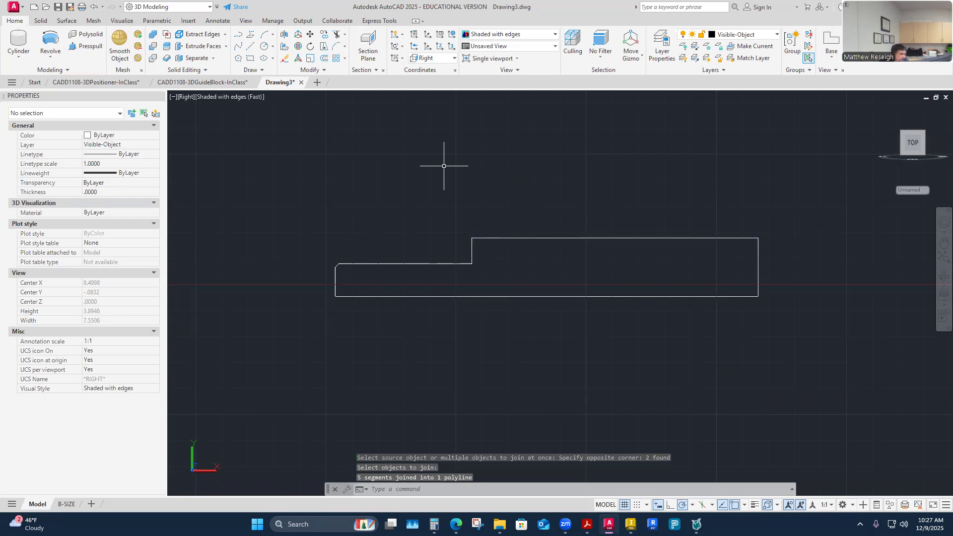
click(380, 264)
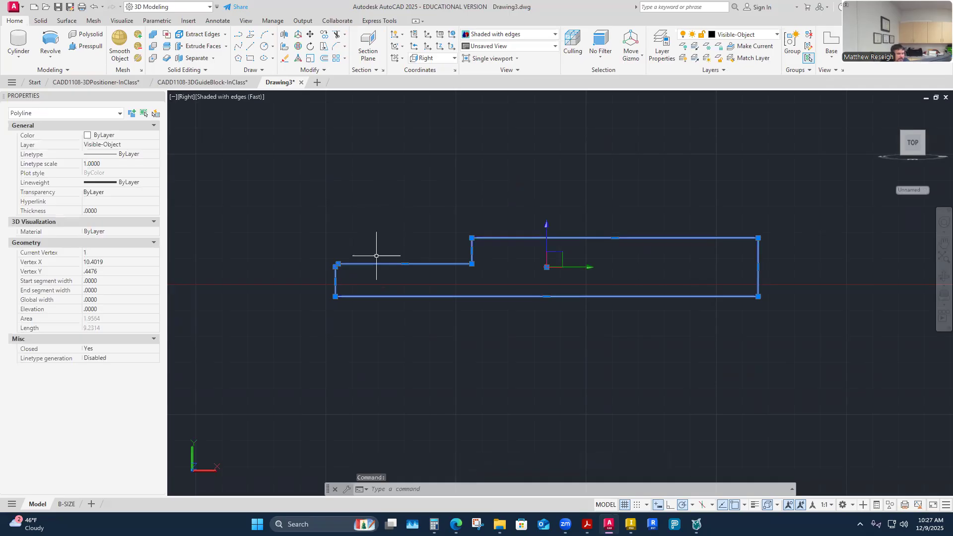
key(Escape)
key(Escape)
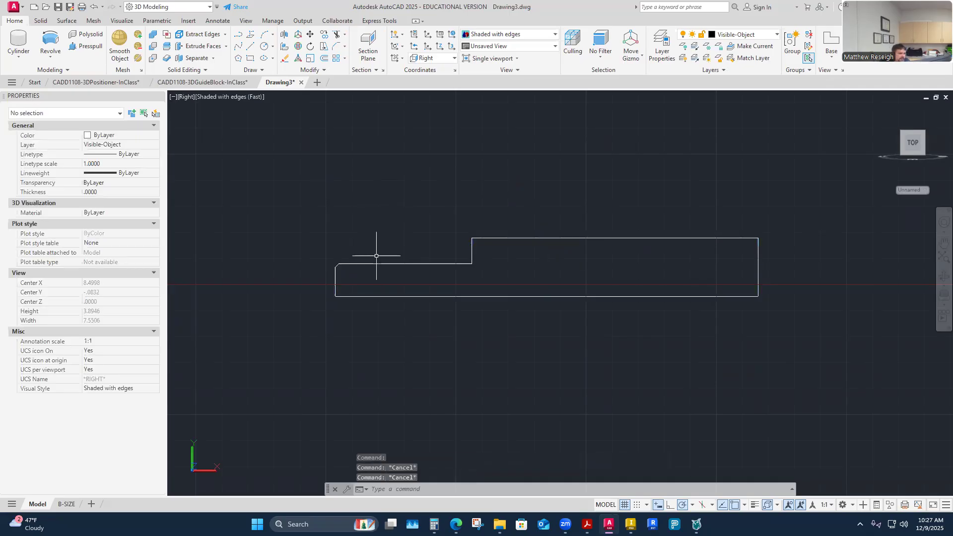
Revolve the joined first profile 360 degrees about its base edge into a solid shaft.
mouse_move(359, 248)
shift+middle_down()
mouse_move(506, 304)
mouse_move(549, 336)
mouse_move(600, 323)
mouse_move(492, 320)
mouse_move(279, 177)
shift+middle_up()
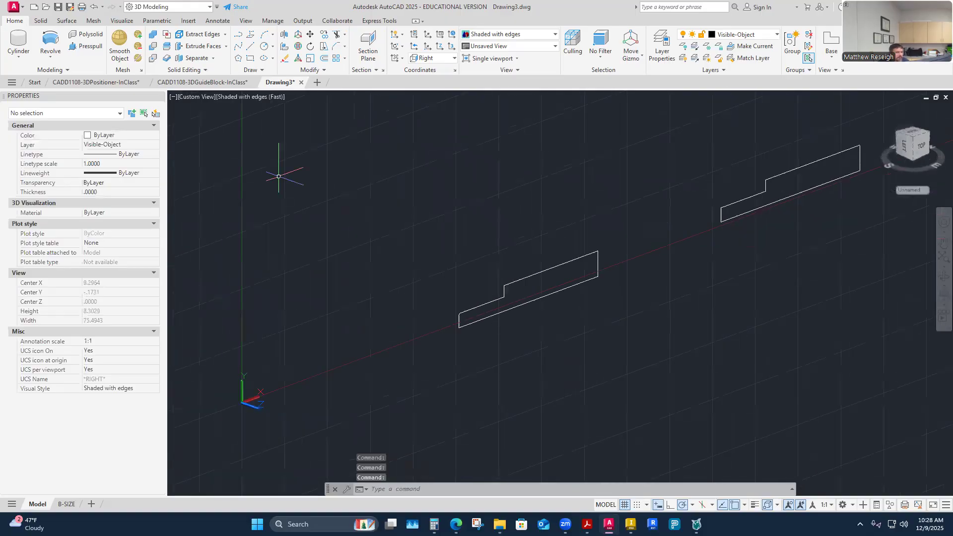
click(51, 57)
click(56, 80)
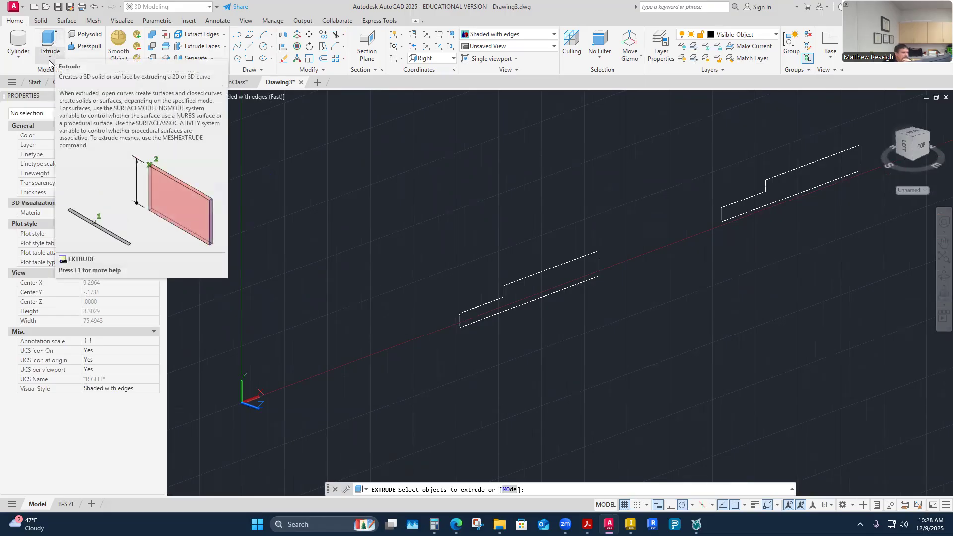
click(49, 59)
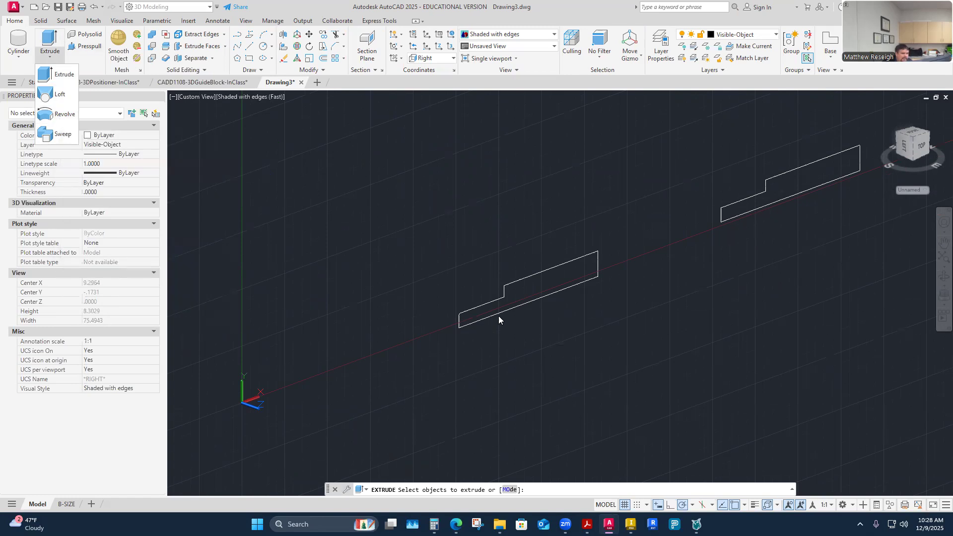
click(66, 117)
scroll(630, 316, up, 3)
click(360, 299)
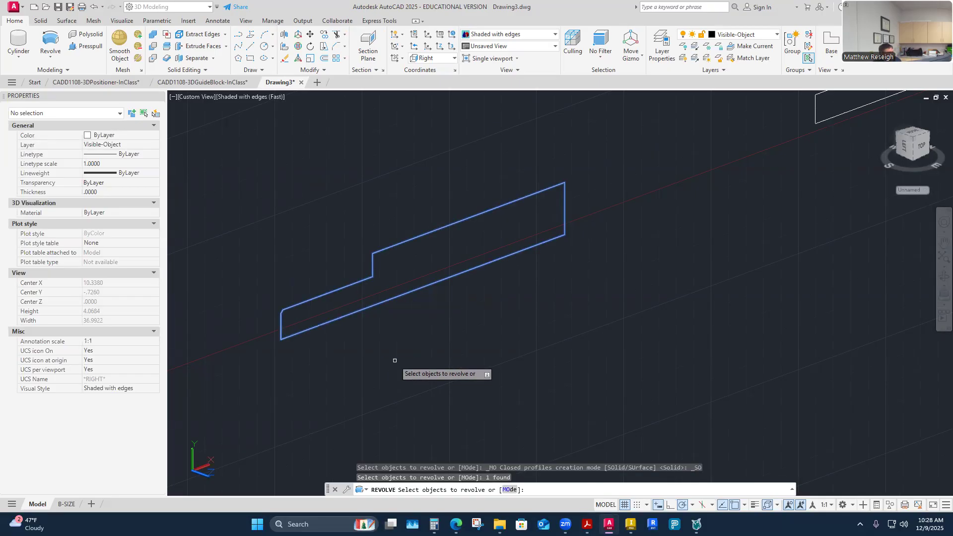
key(Return)
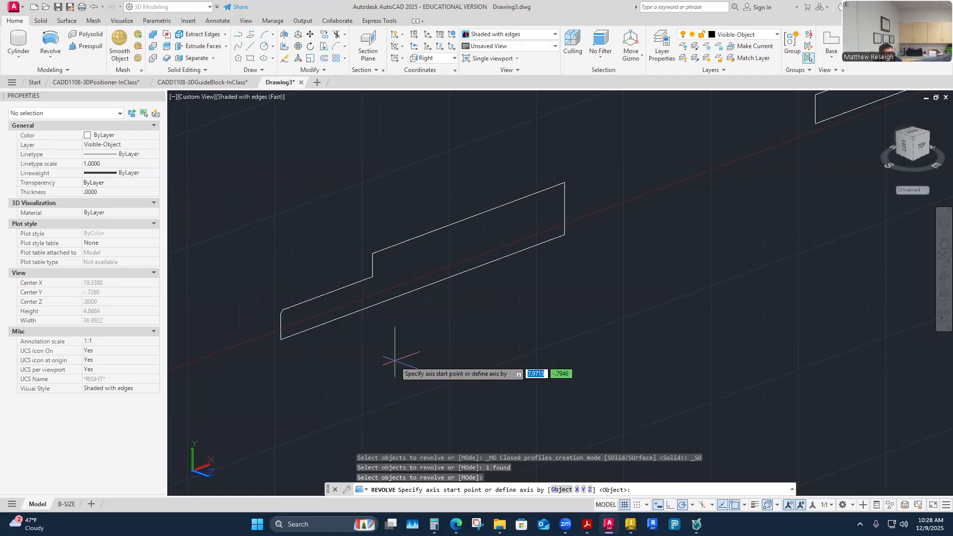
click(280, 340)
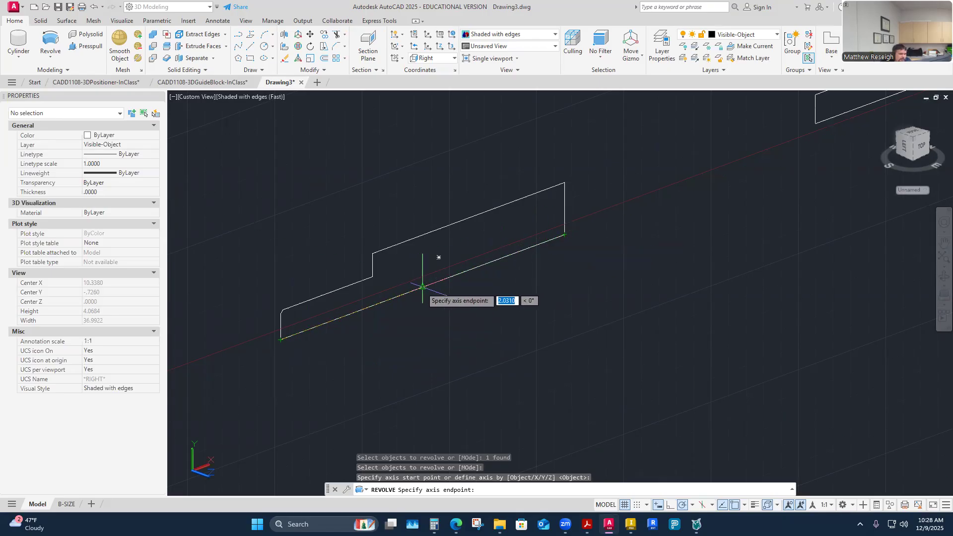
click(427, 257)
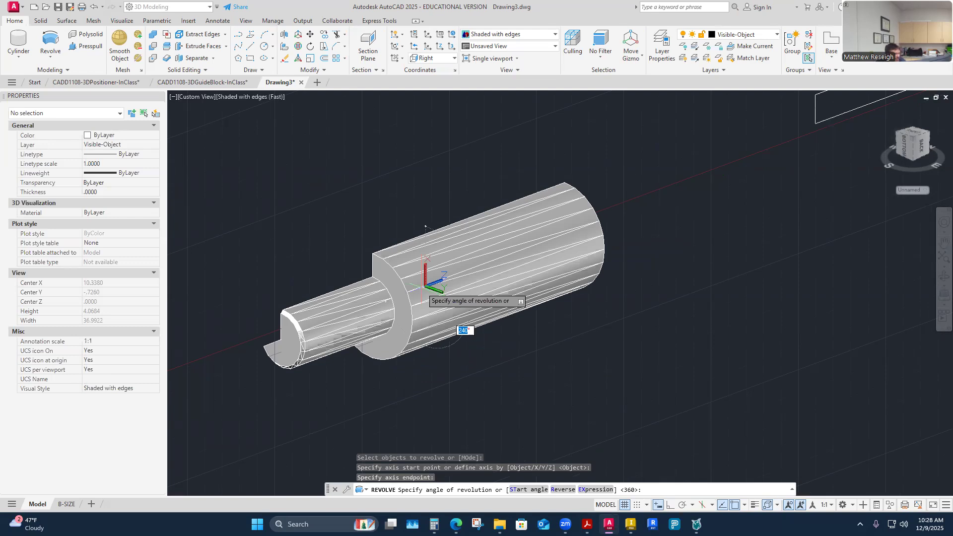
shift+middle_drag(425, 225, 533, 214)
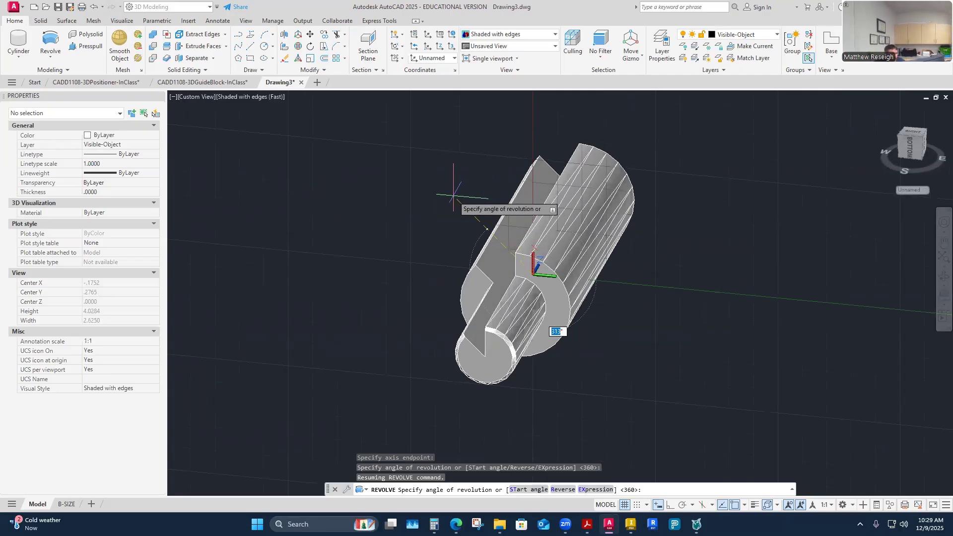
text(360)
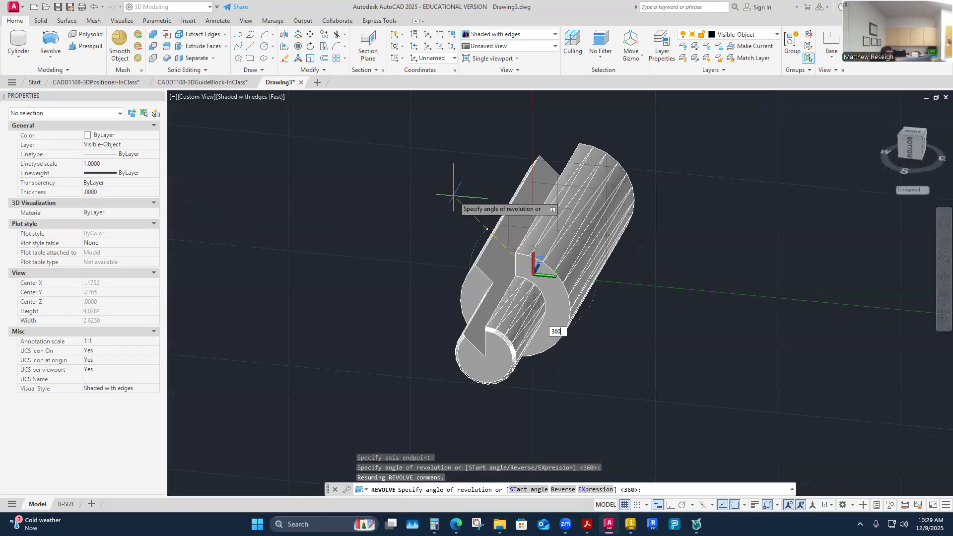
key(Return)
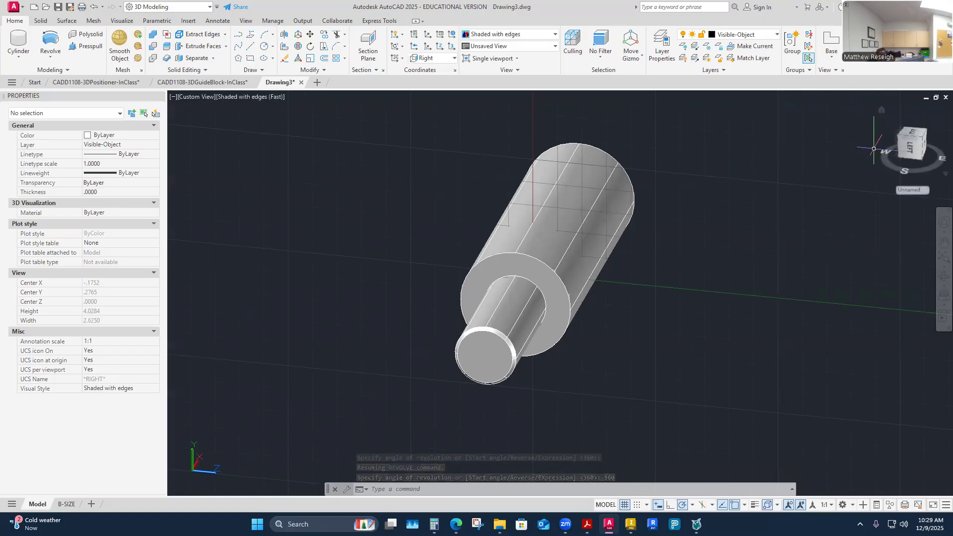
key(Escape)
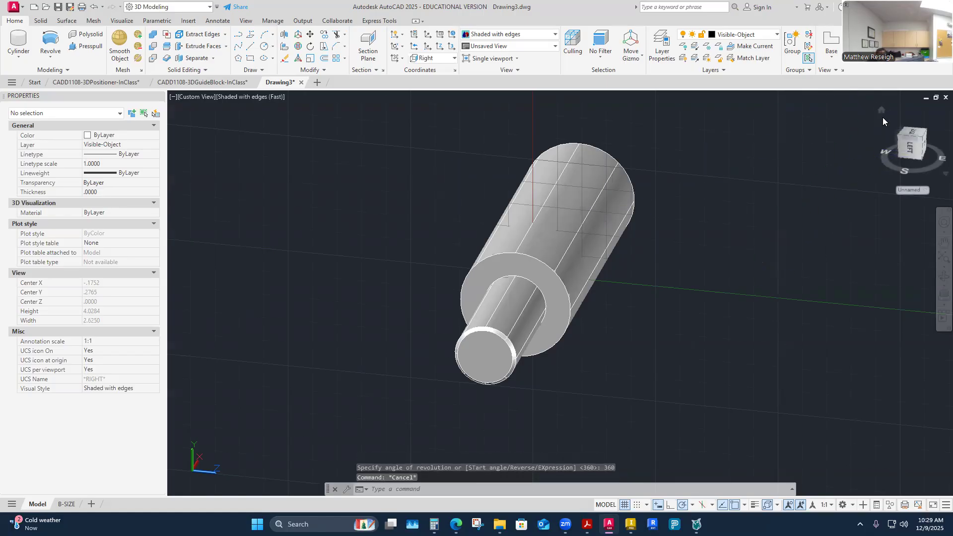
Return to the home view and set the UCS to Top.
click(882, 111)
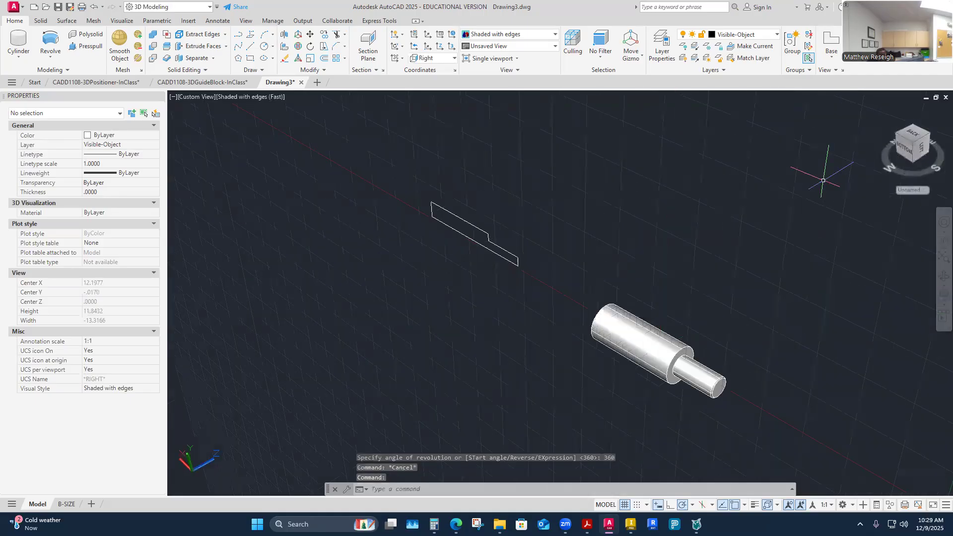
shift+middle_drag(543, 323, 520, 270)
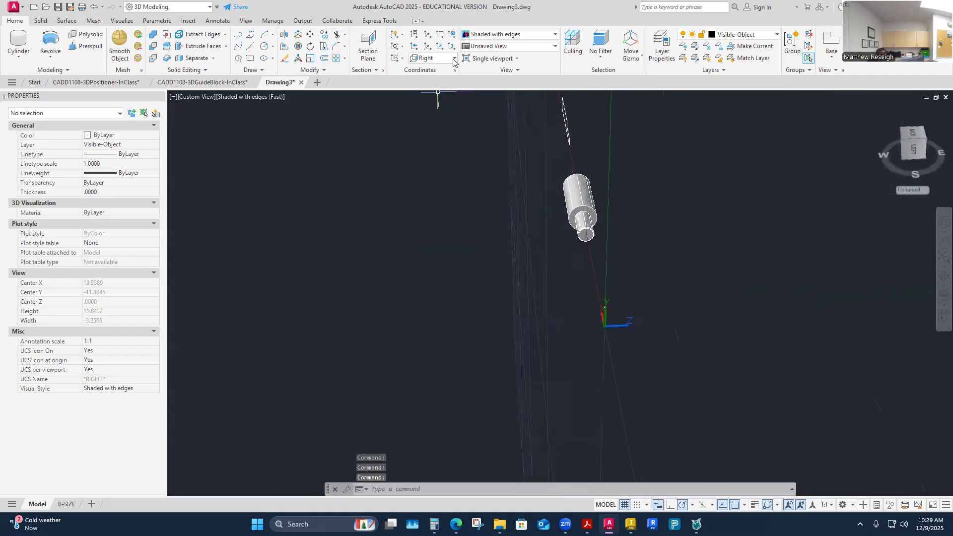
click(454, 60)
click(440, 83)
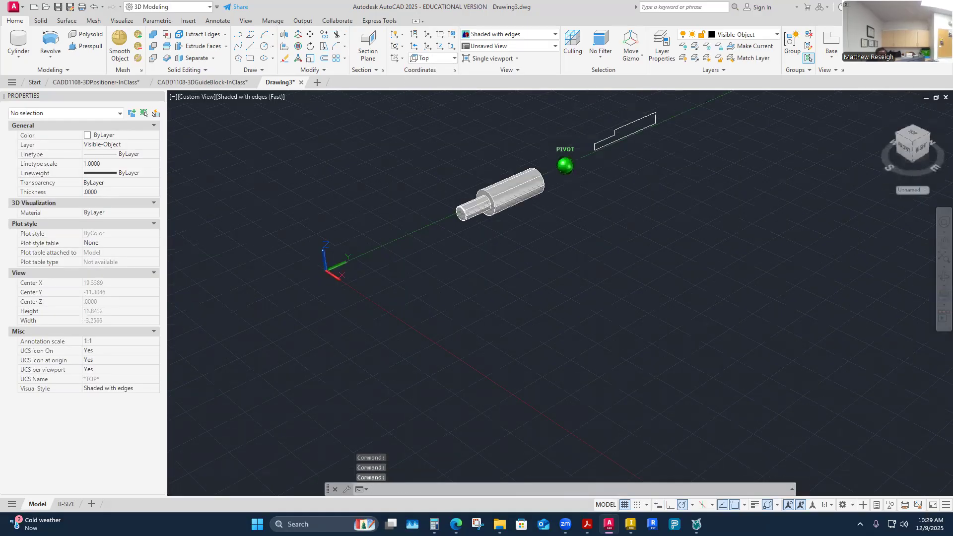
Examine the revolved shaft and the second profile in 3D and in the front and right views.
shift+middle_drag(609, 151, 632, 202)
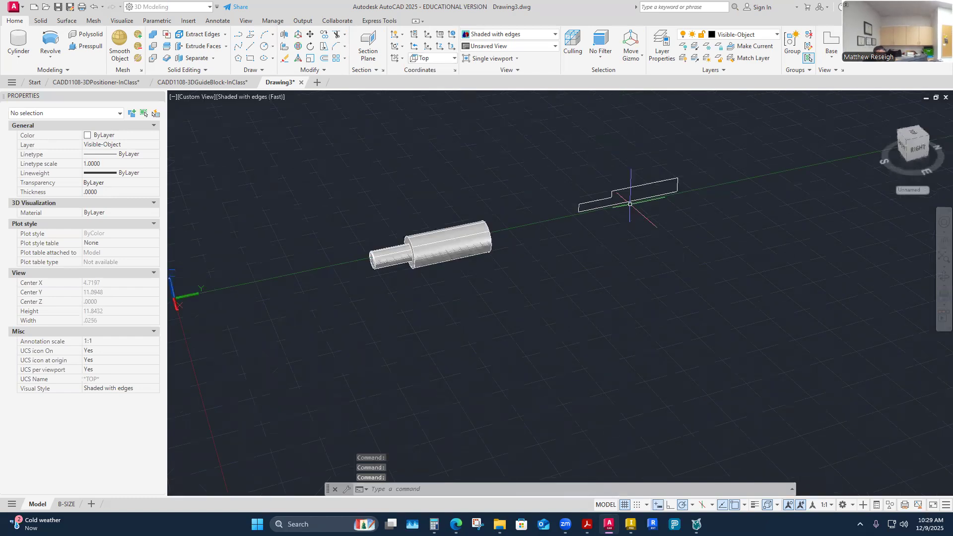
scroll(611, 250, up, 6)
scroll(573, 297, down, 3)
shift+middle_drag(570, 297, 549, 322)
scroll(572, 314, down, 6)
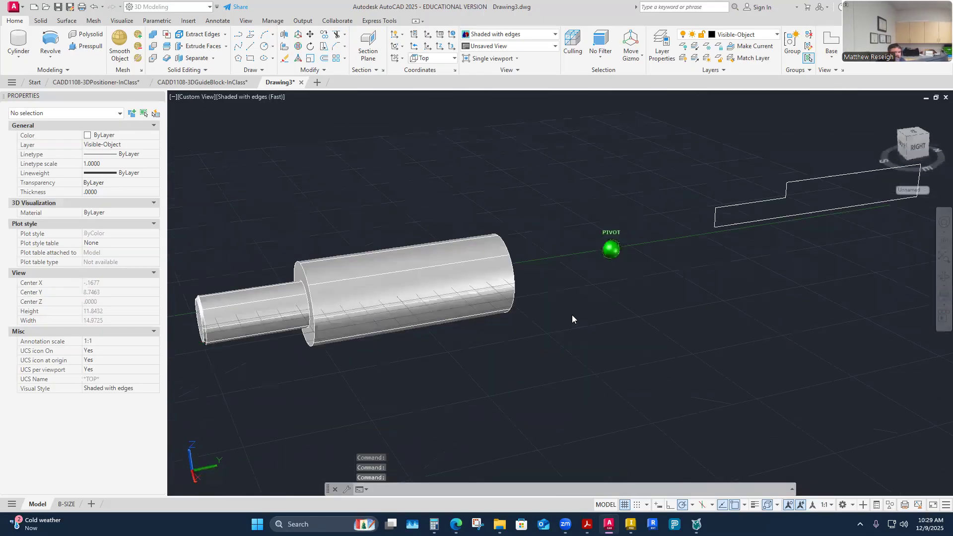
scroll(572, 314, down, 2)
shift+middle_drag(572, 314, 611, 315)
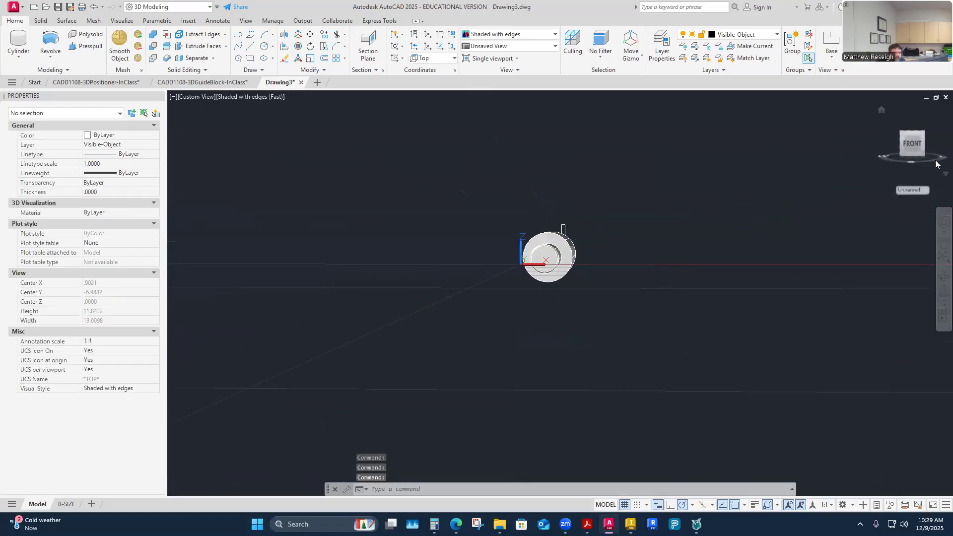
click(916, 148)
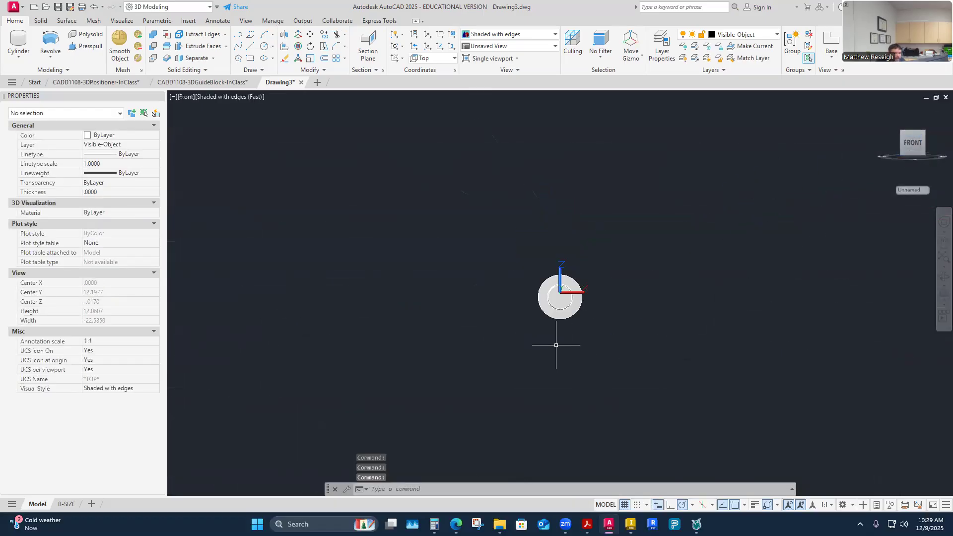
click(913, 144)
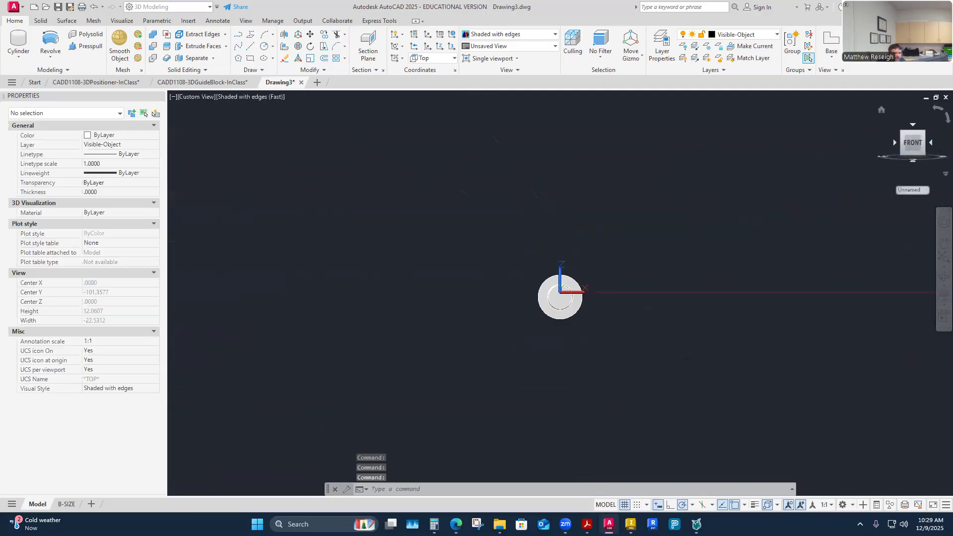
click(932, 144)
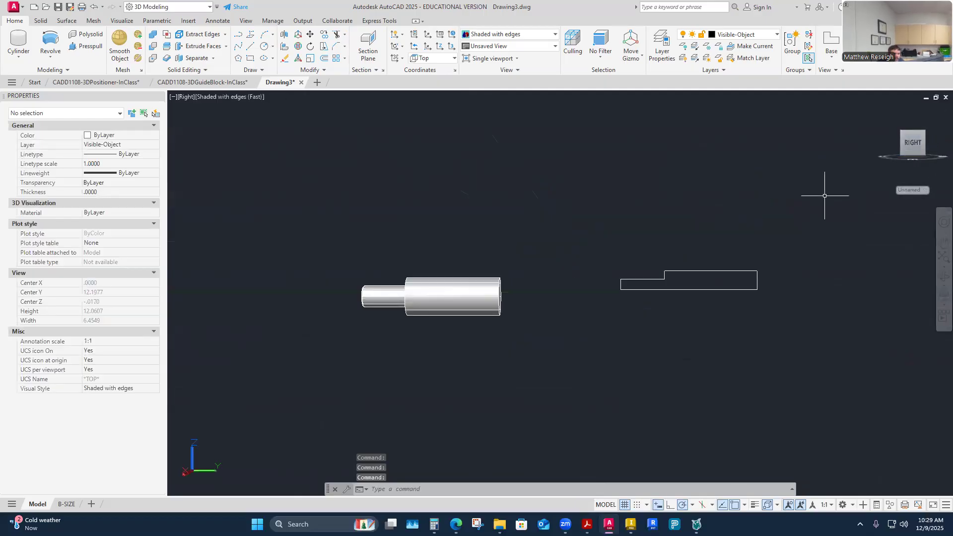
scroll(383, 280, up, 4)
scroll(367, 282, down, 5)
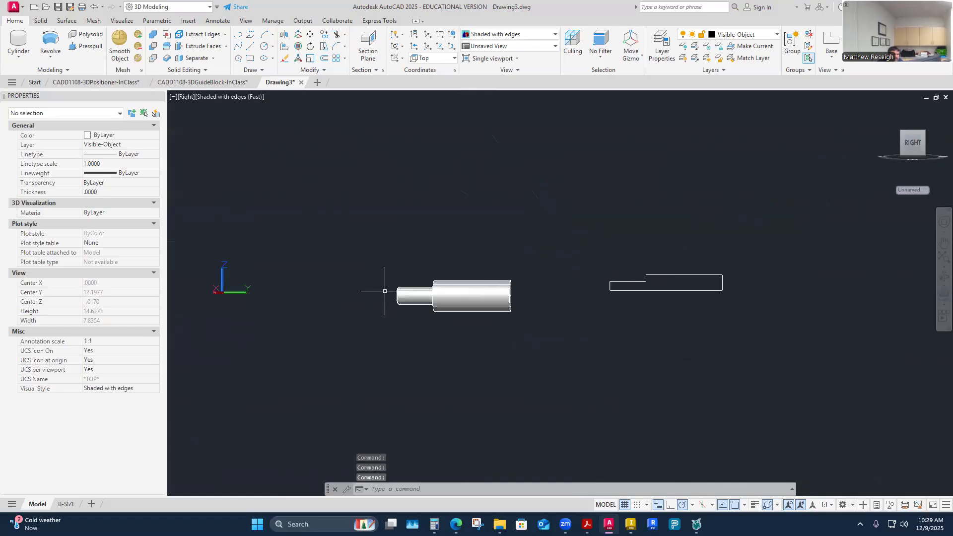
Set the UCS to Right for working on the second profile, with its small end in view.
click(915, 151)
scroll(424, 334, up, 5)
shift+middle_drag(426, 341, 561, 365)
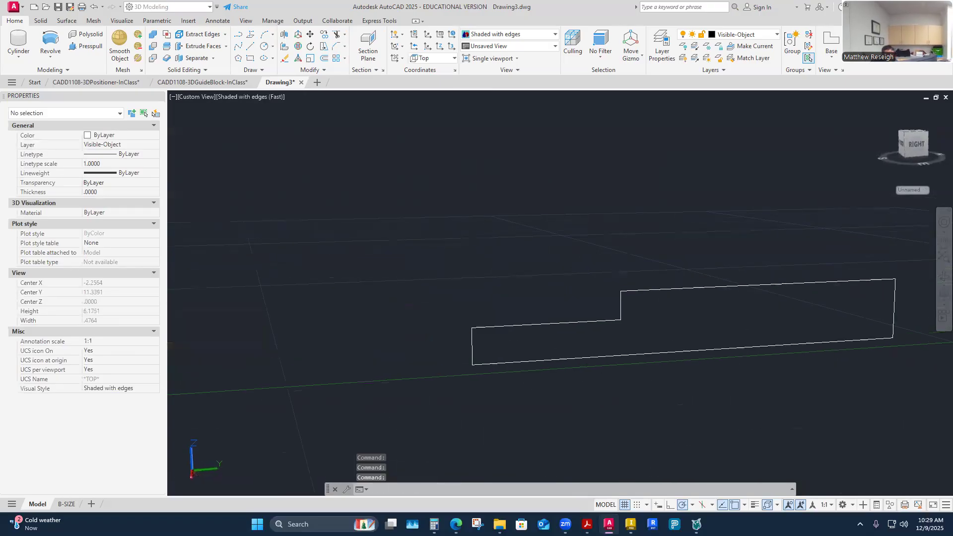
click(455, 58)
click(427, 119)
mouse_move(477, 240)
shift+middle_down()
mouse_move(571, 324)
mouse_move(672, 364)
mouse_move(669, 380)
mouse_move(609, 369)
mouse_move(551, 389)
mouse_move(456, 380)
shift+middle_up()
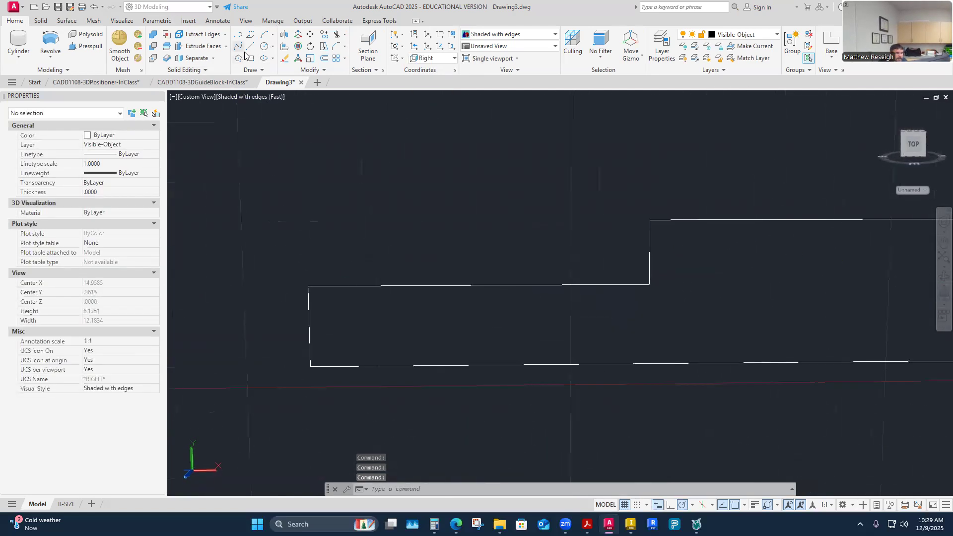
Chamfer the upper corner of the second profile's small end with the current 0.03 chamfer distances.
click(339, 49)
scroll(319, 311, up, 1)
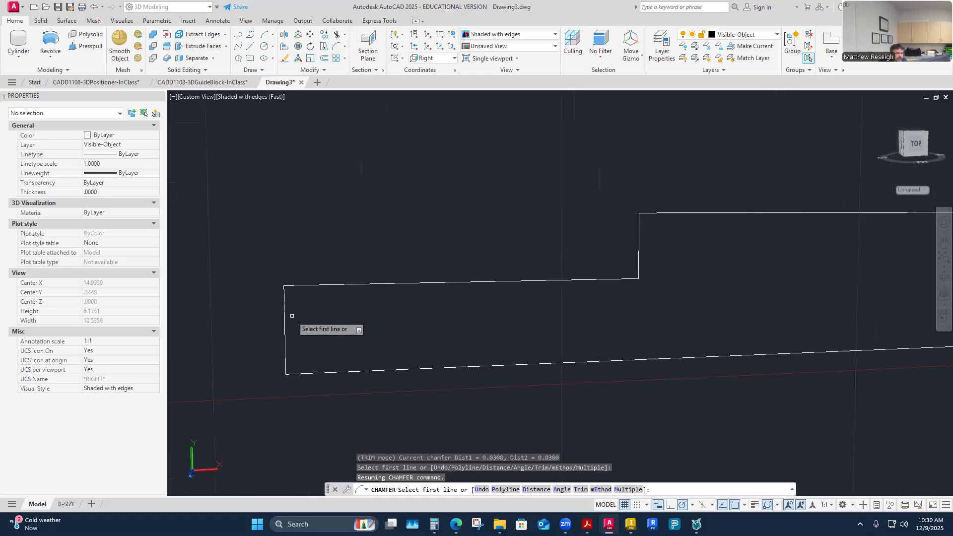
click(285, 317)
click(312, 285)
key(Escape)
scroll(373, 278, down, 5)
scroll(605, 289, up, 3)
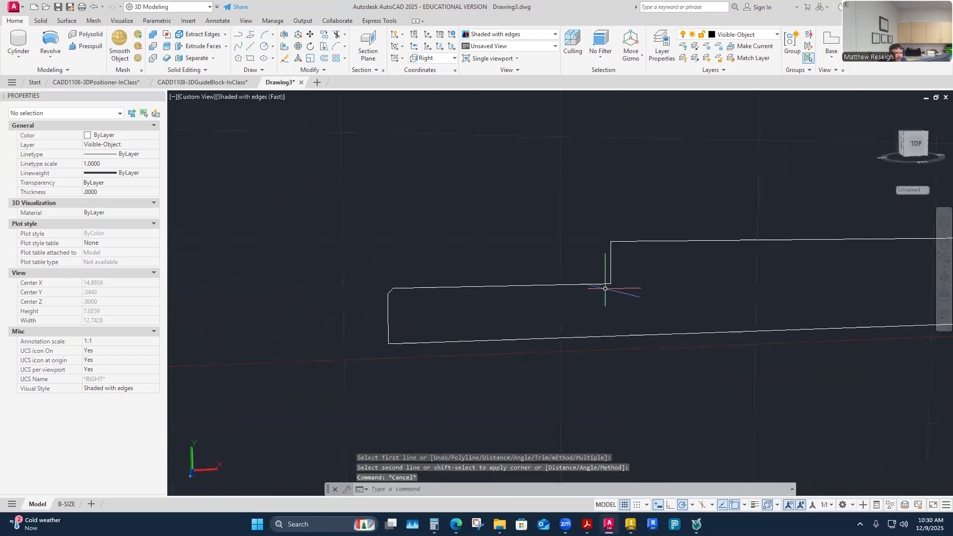
Join the second profile's two polylines into one polyline.
scroll(576, 285, down, 6)
scroll(723, 293, up, 4)
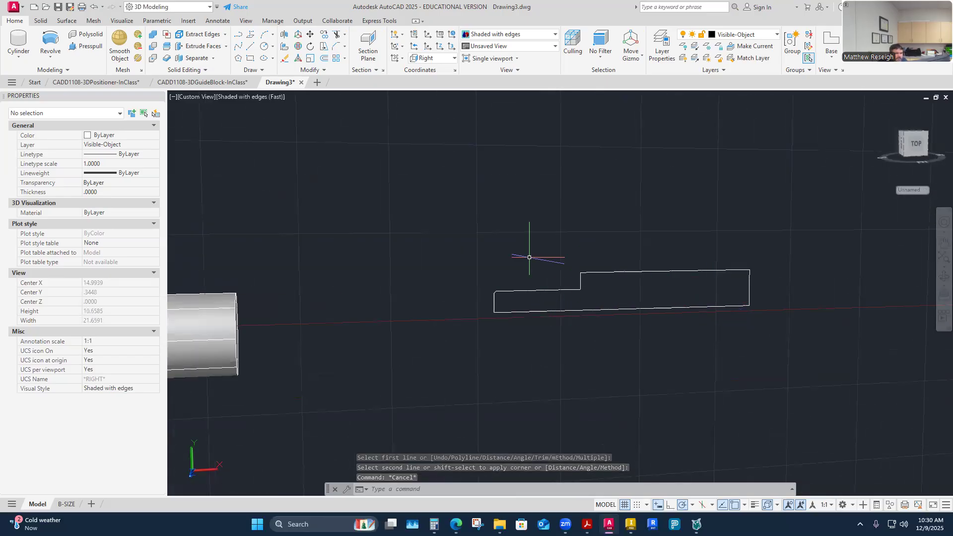
click(456, 235)
click(791, 358)
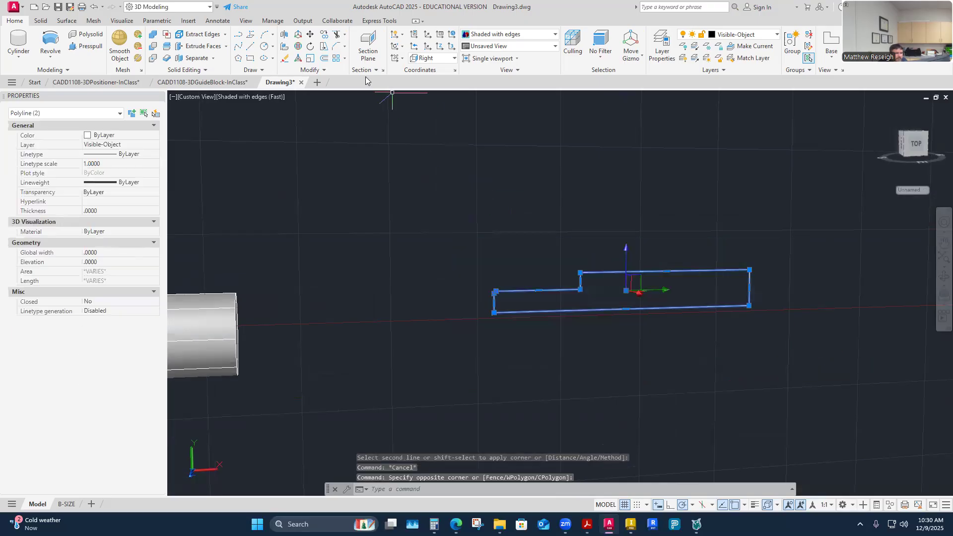
click(324, 70)
click(322, 95)
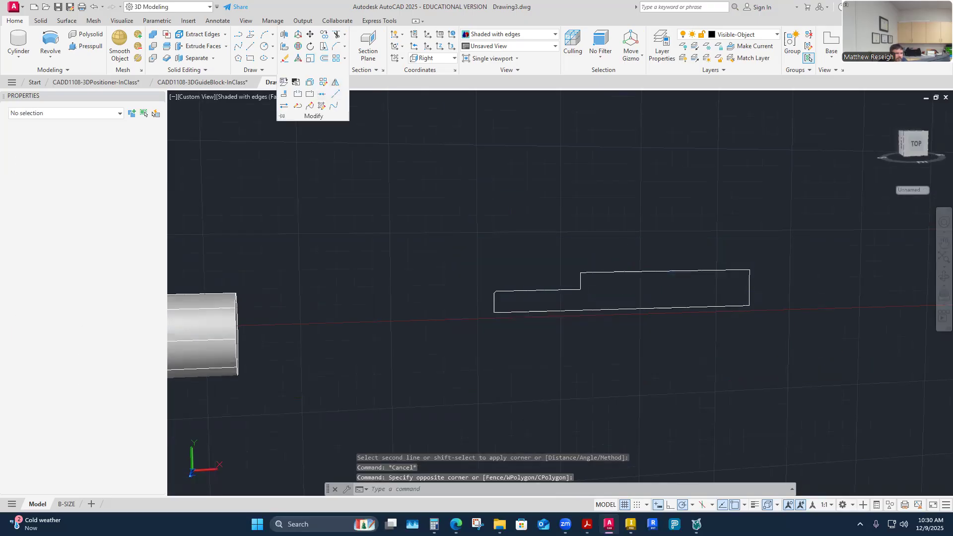
key(Escape)
click(525, 292)
key(Escape)
click(50, 57)
click(49, 75)
Revolve the second stepped profile 360 degrees about its long straight bottom edge to form a solid shaft.
click(50, 58)
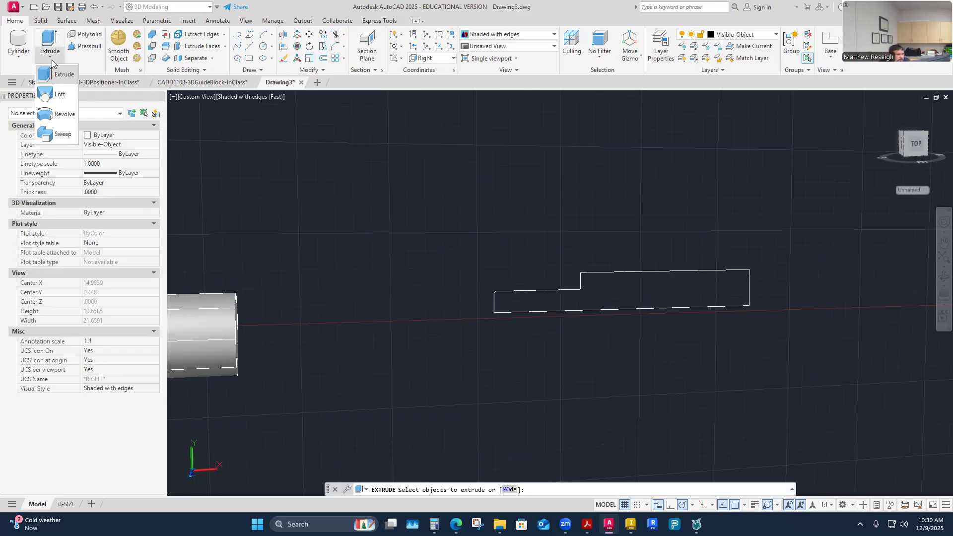
click(60, 115)
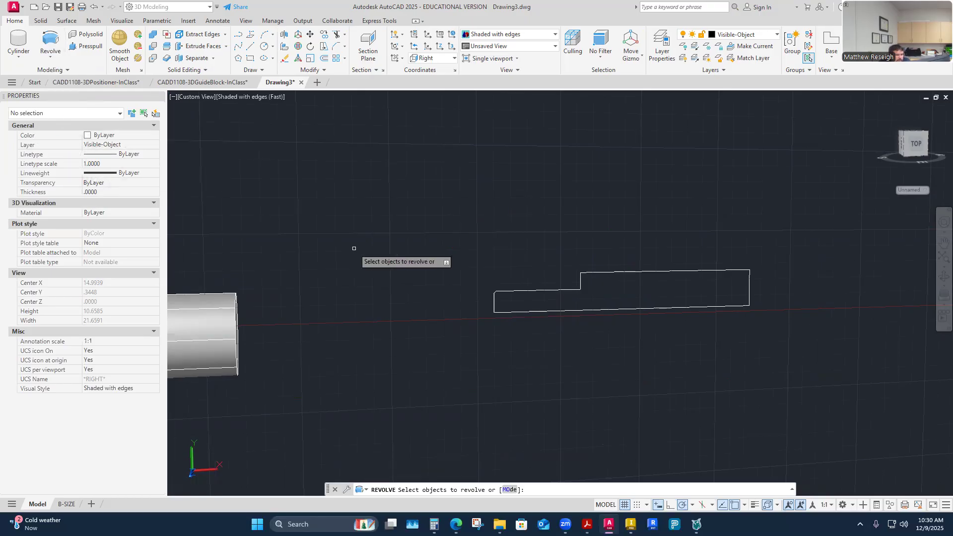
click(543, 293)
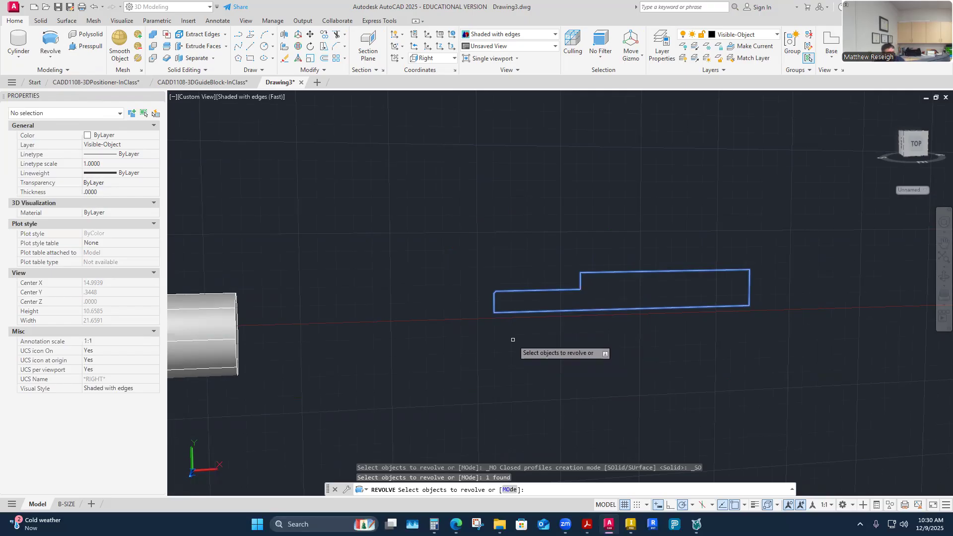
key(Return)
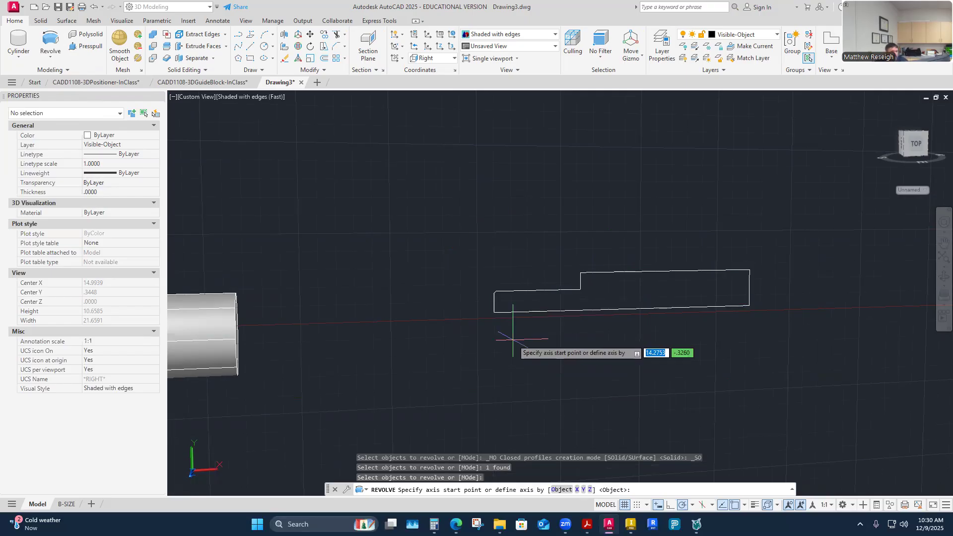
shift+middle_drag(513, 340, 486, 343)
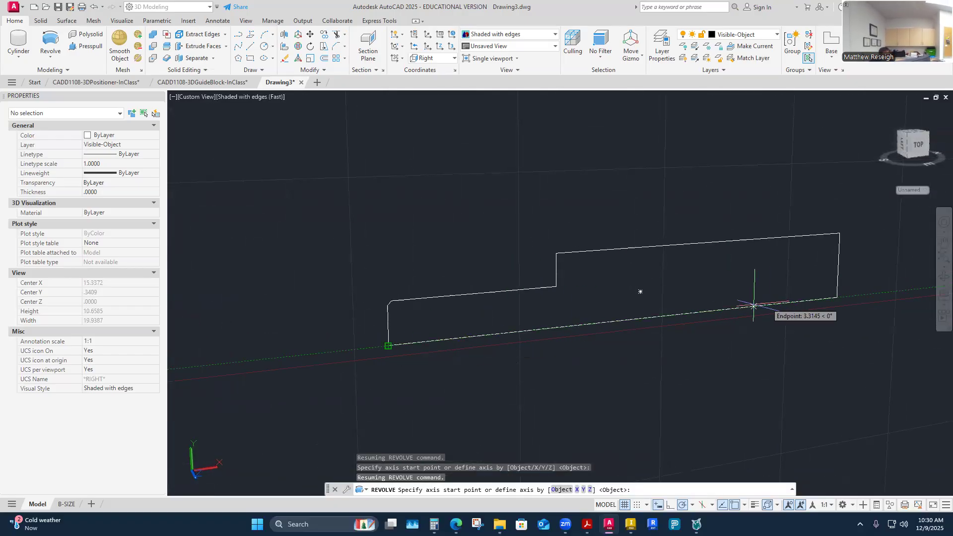
click(393, 345)
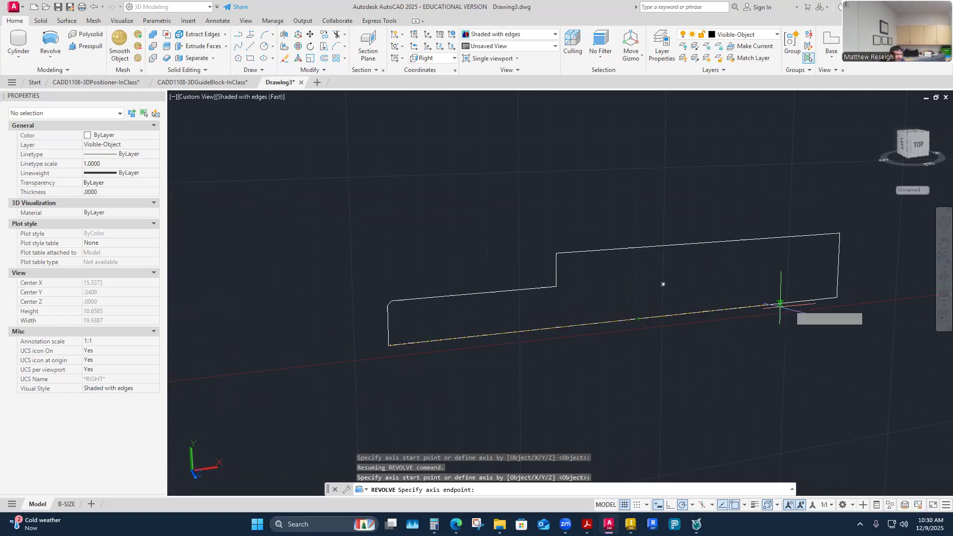
click(877, 293)
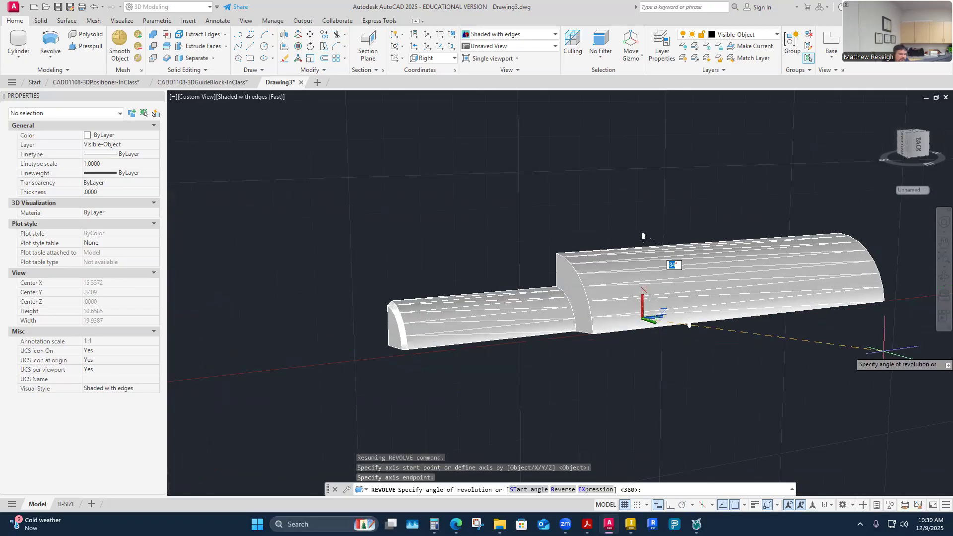
shift+middle_drag(881, 352, 566, 264)
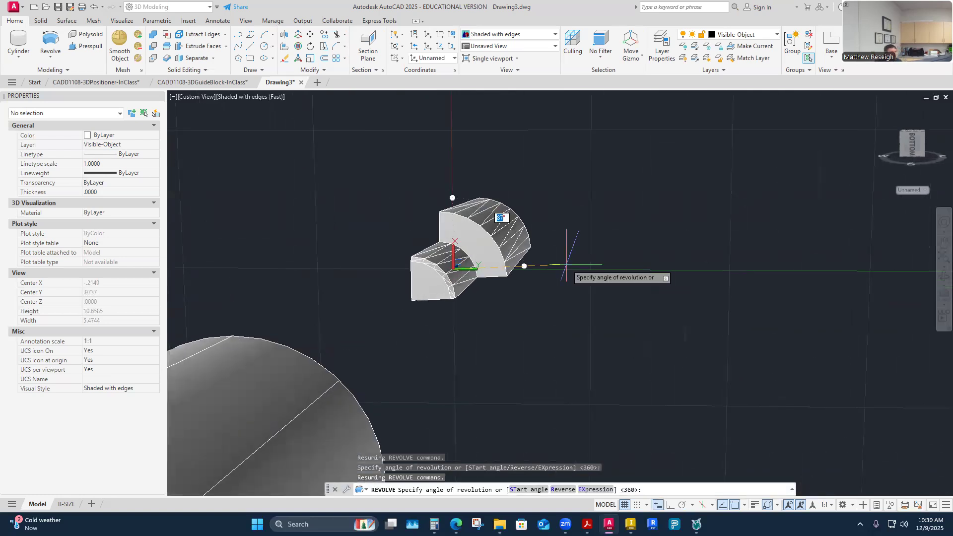
mouse_move(566, 264)
shift+middle_down()
mouse_move(557, 273)
mouse_move(565, 275)
shift+middle_up()
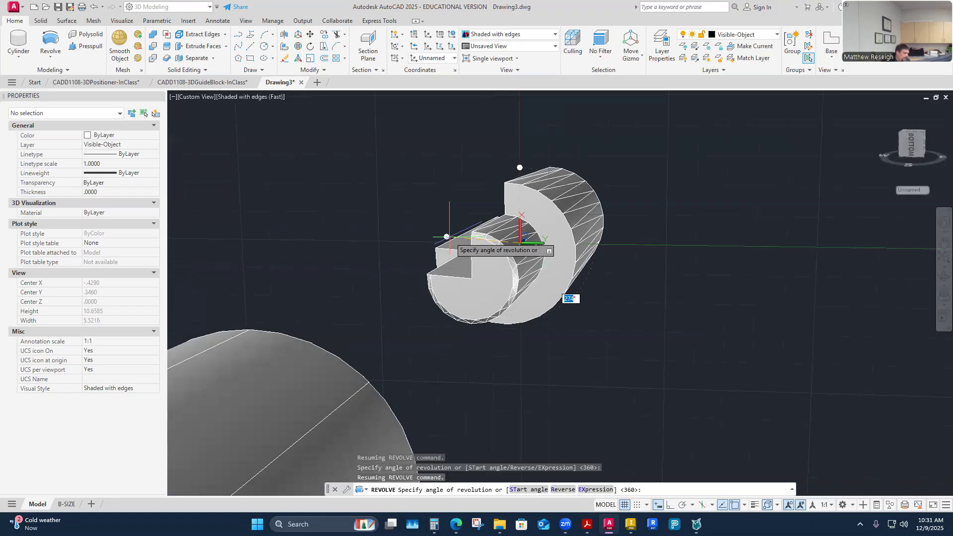
text(0)
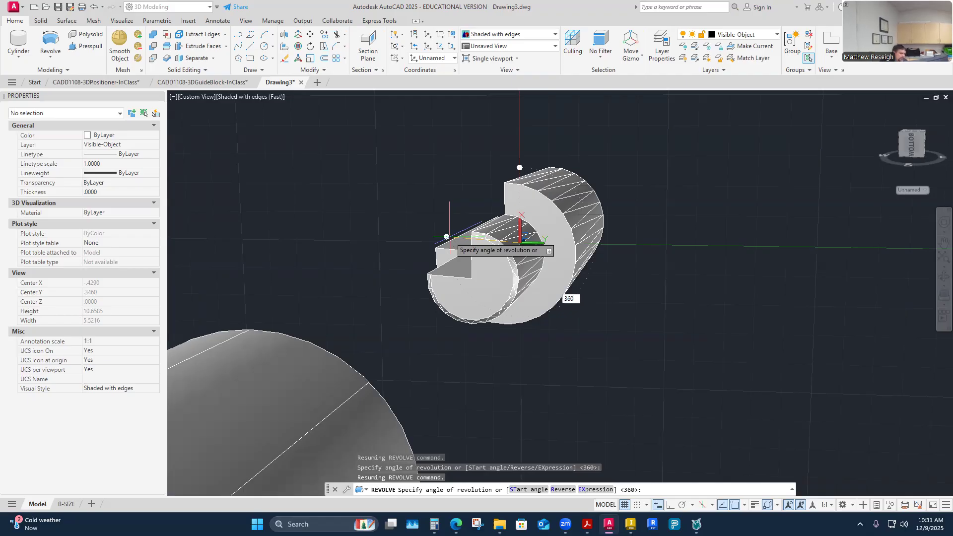
key(Return)
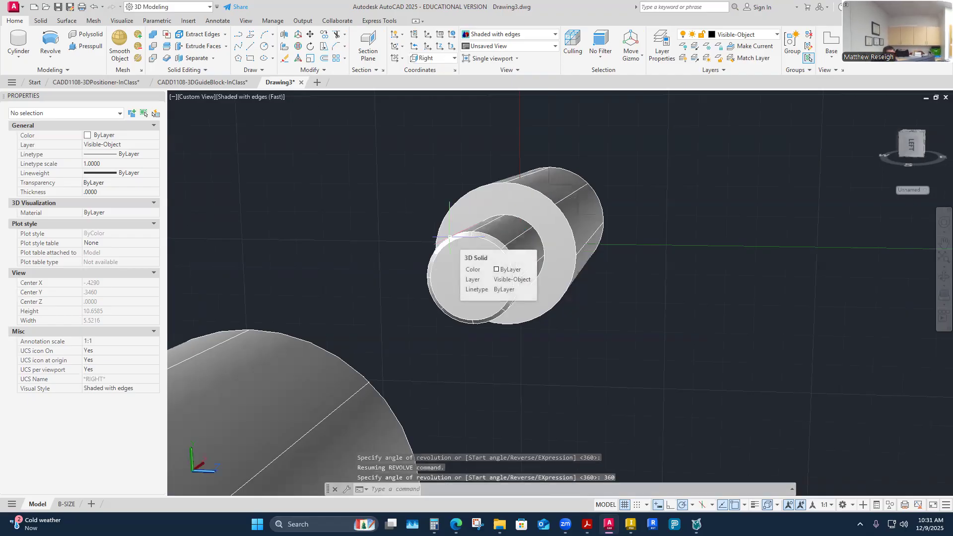
Set the UCS to Top and show both revolved shafts in the top view.
shift+middle_drag(449, 237, 449, 238)
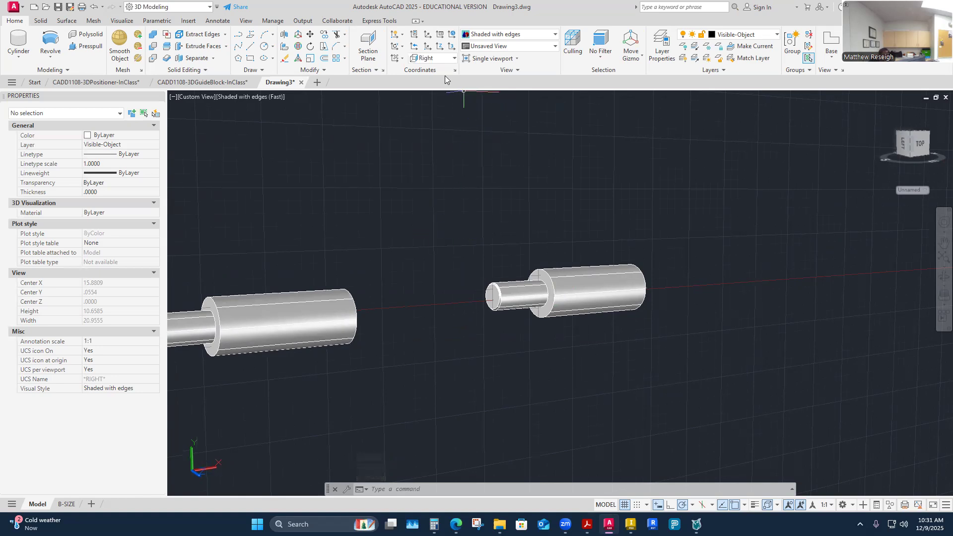
click(450, 58)
click(429, 89)
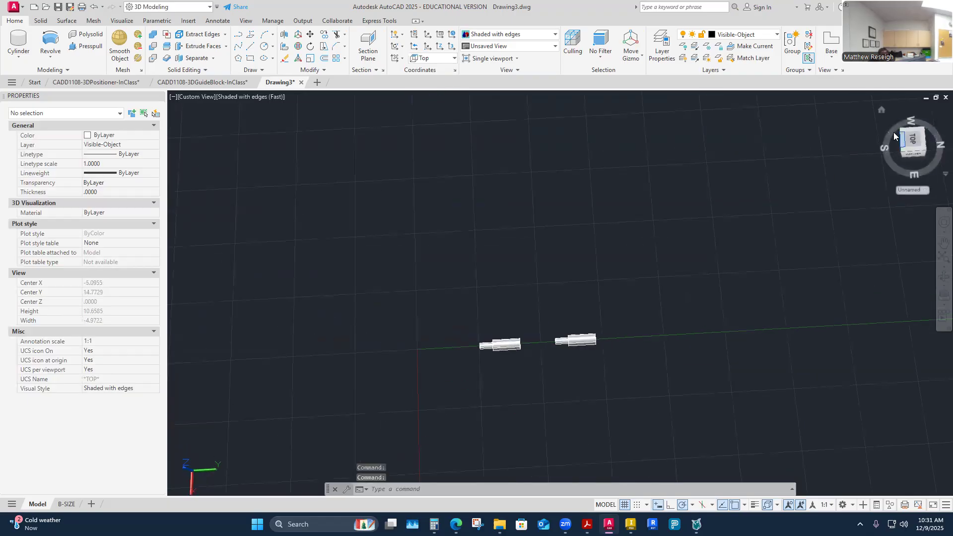
click(882, 110)
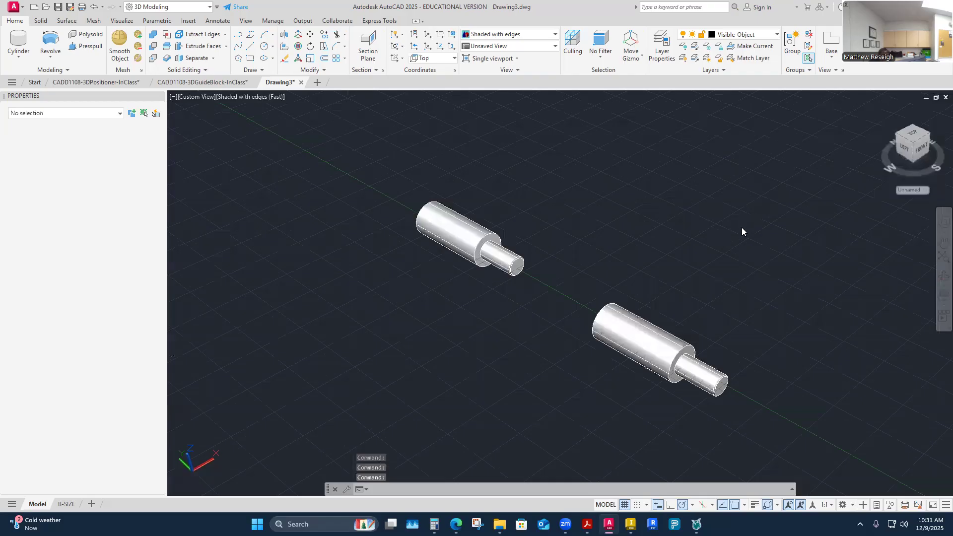
shift+middle_drag(726, 278, 685, 278)
mouse_move(587, 295)
shift+middle_down()
mouse_move(582, 270)
mouse_move(607, 355)
mouse_move(480, 354)
shift+middle_up()
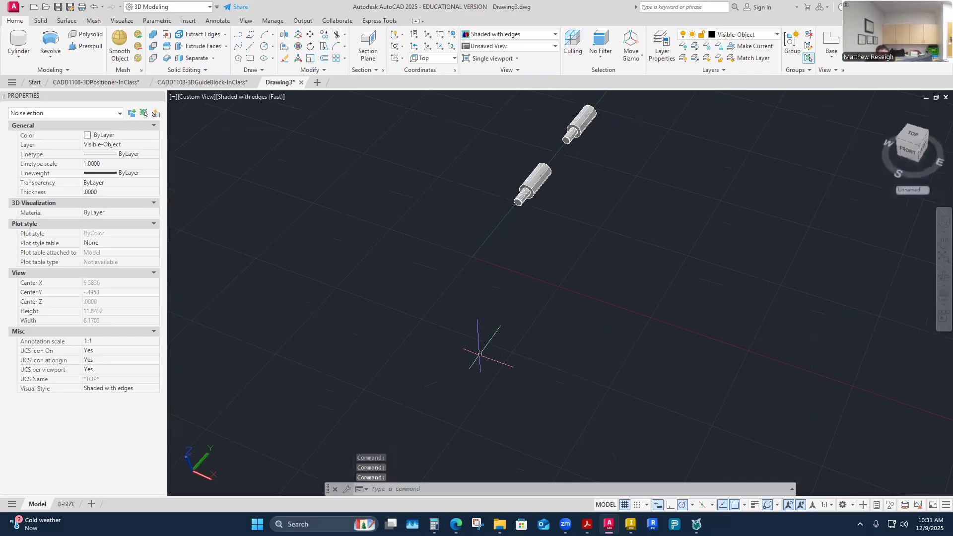
shift+middle_drag(685, 268, 859, 167)
click(909, 145)
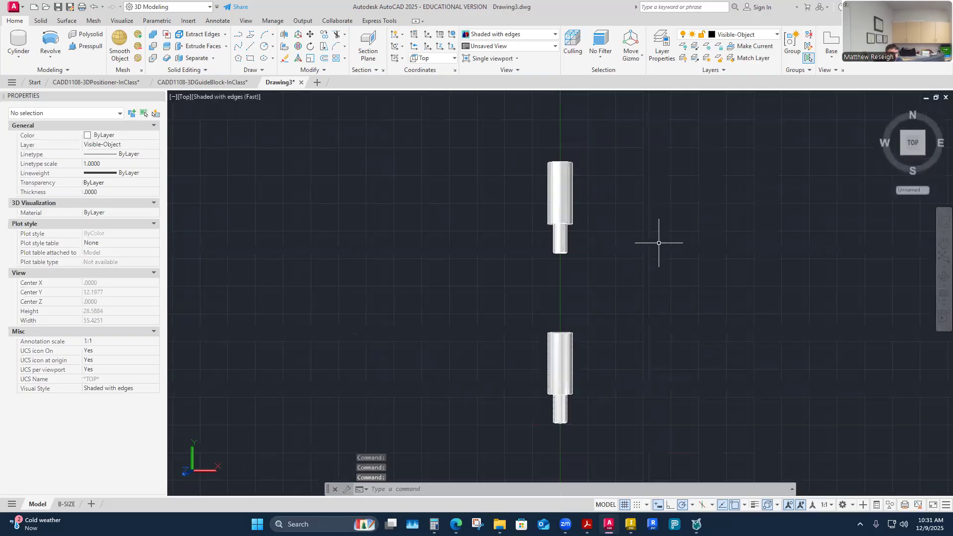
click(50, 57)
click(49, 74)
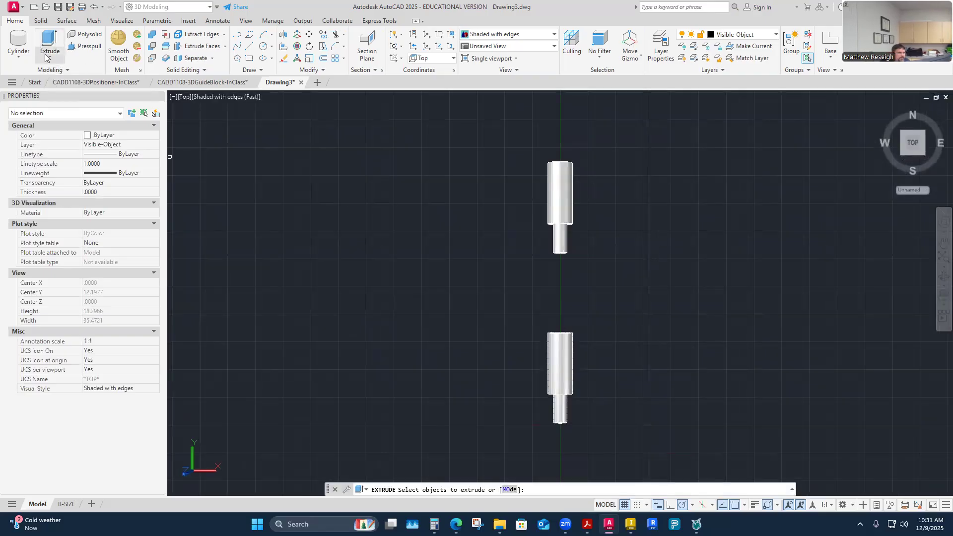
click(45, 57)
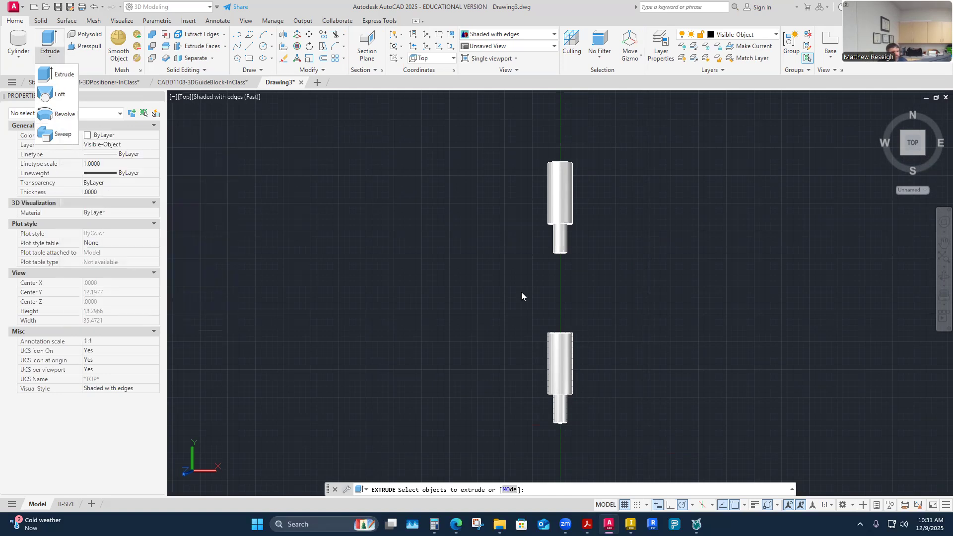
scroll(603, 279, down, 3)
scroll(591, 362, up, 5)
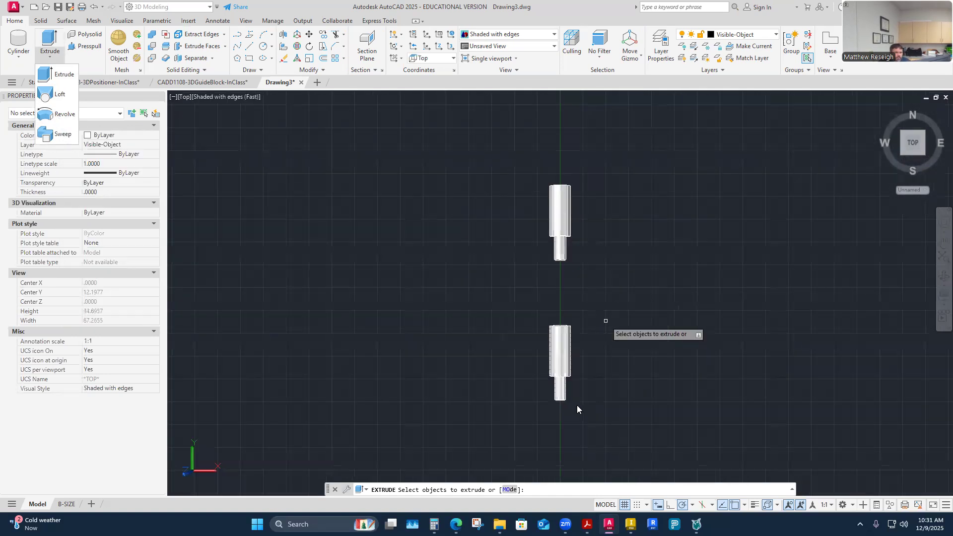
scroll(617, 312, down, 5)
scroll(578, 359, up, 3)
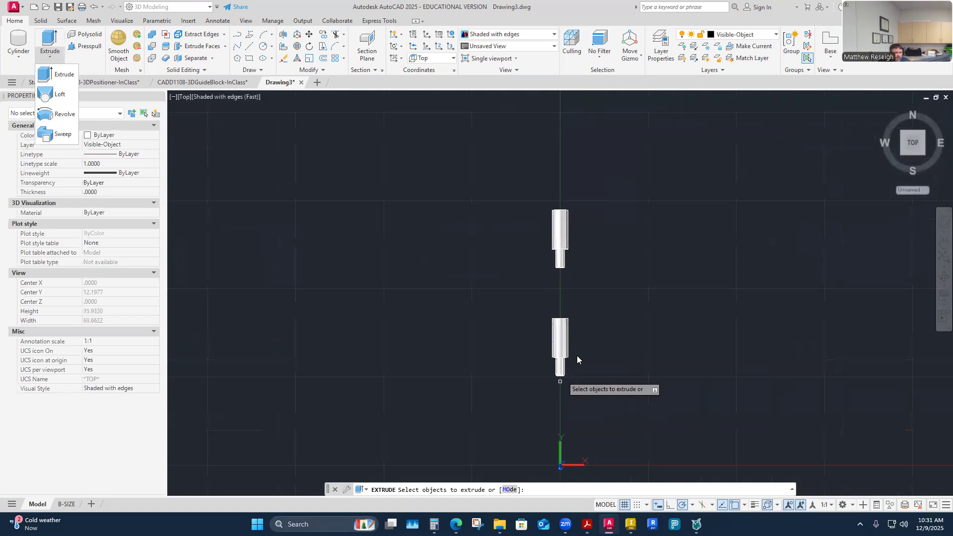
scroll(563, 424, up, 1)
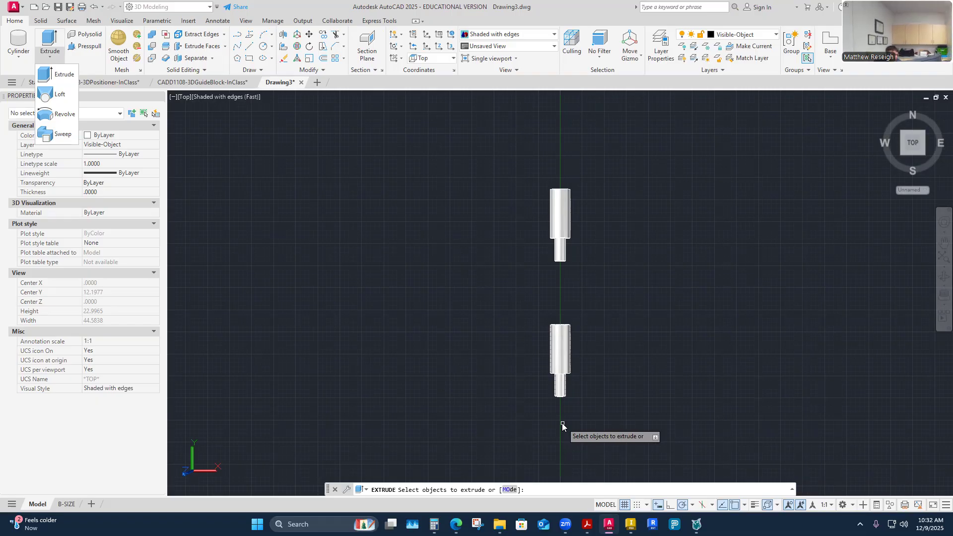
middle_drag(562, 423, 563, 424)
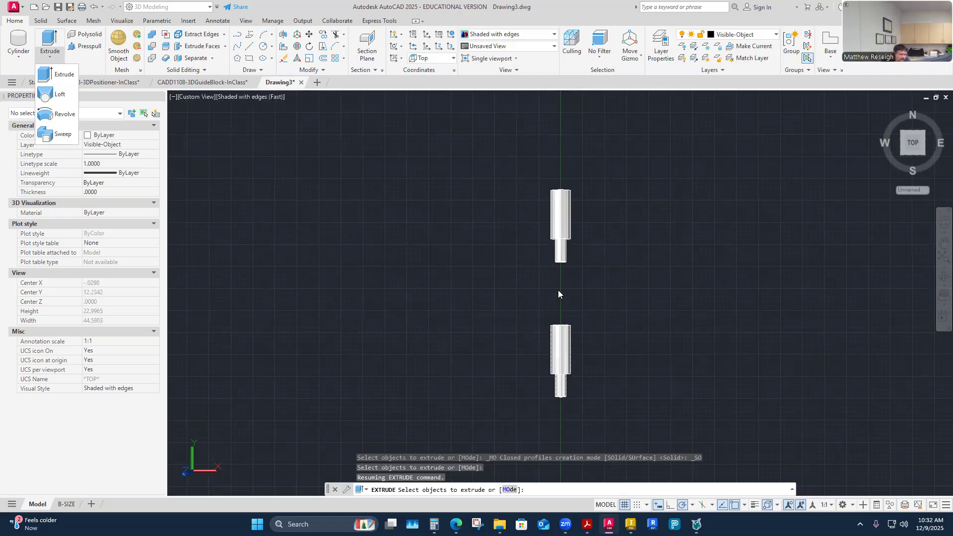
mouse_move(517, 289)
shift+middle_down()
mouse_move(550, 296)
mouse_move(606, 339)
mouse_move(623, 372)
mouse_move(597, 385)
shift+middle_up()
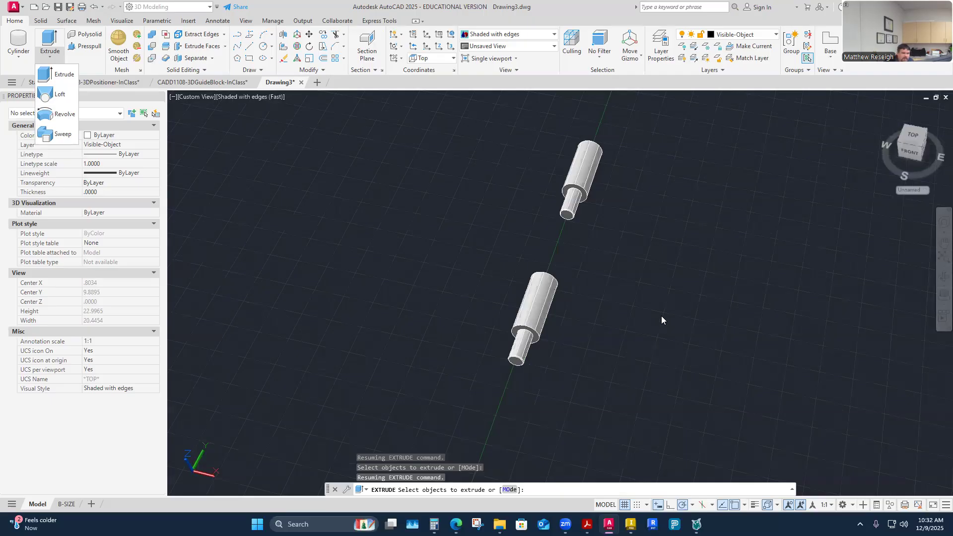
click(828, 49)
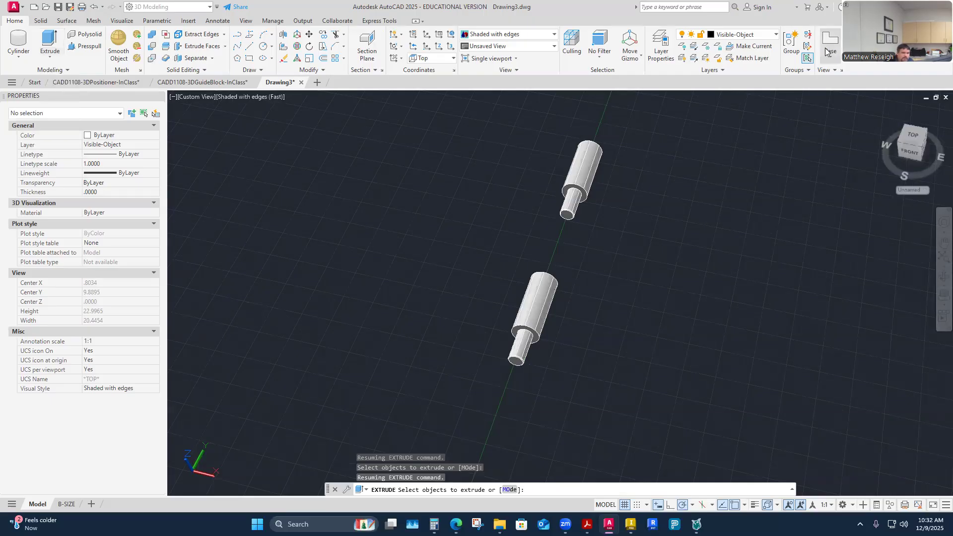
click(705, 284)
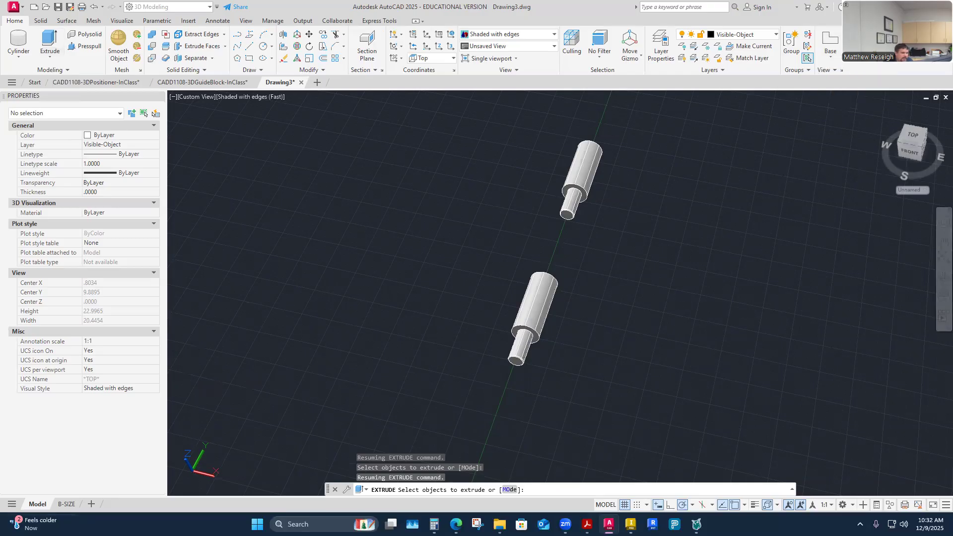
key(Escape)
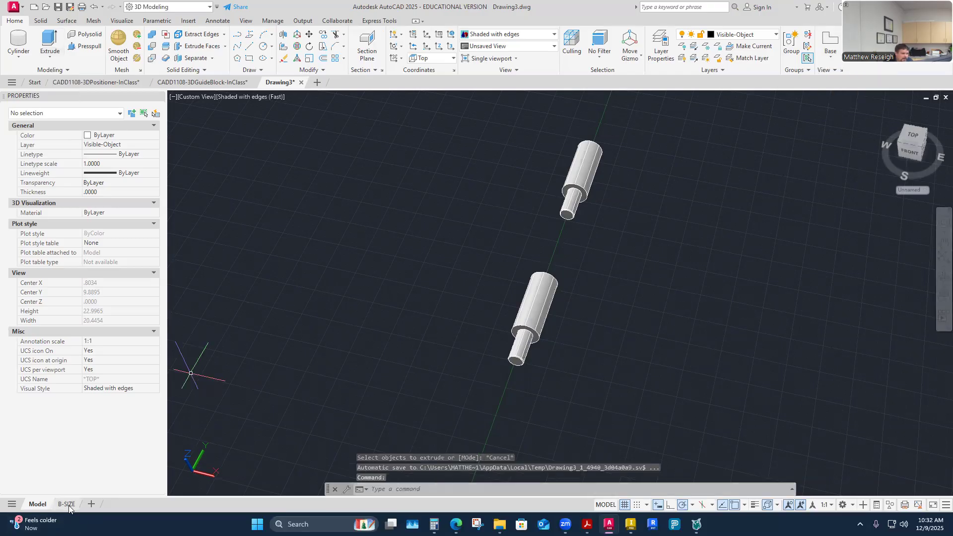
Look over the B-SIZE layout sheet, return to model space and check the available sources for a base view.
click(67, 504)
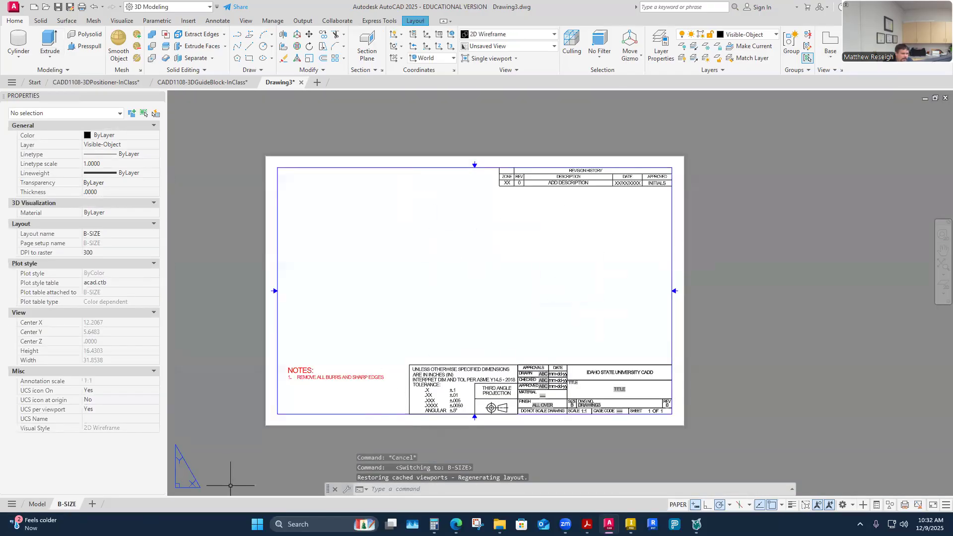
click(37, 505)
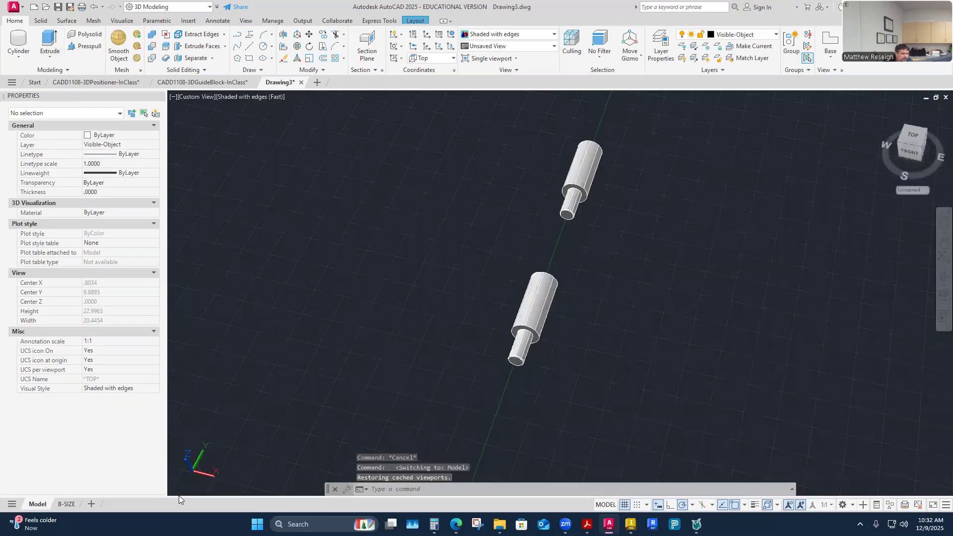
click(836, 53)
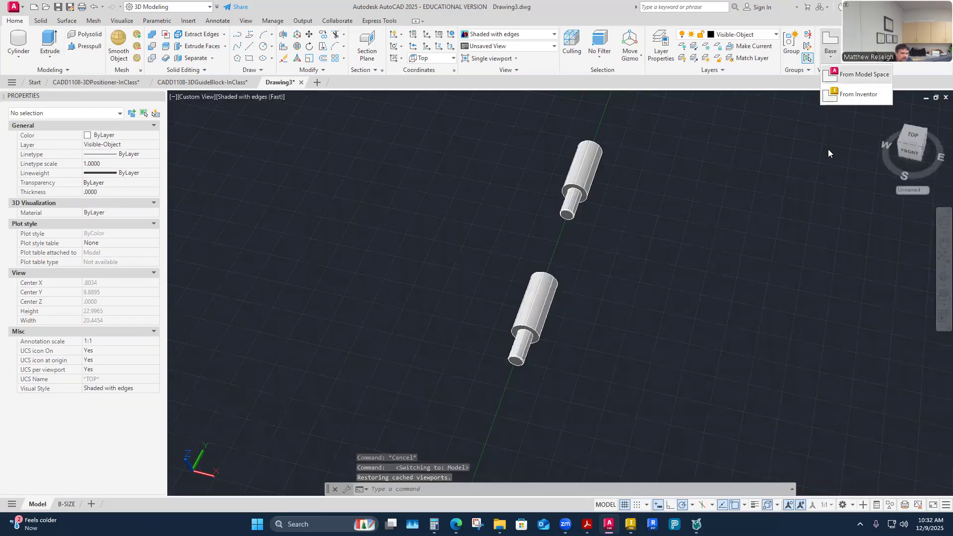
key(Escape)
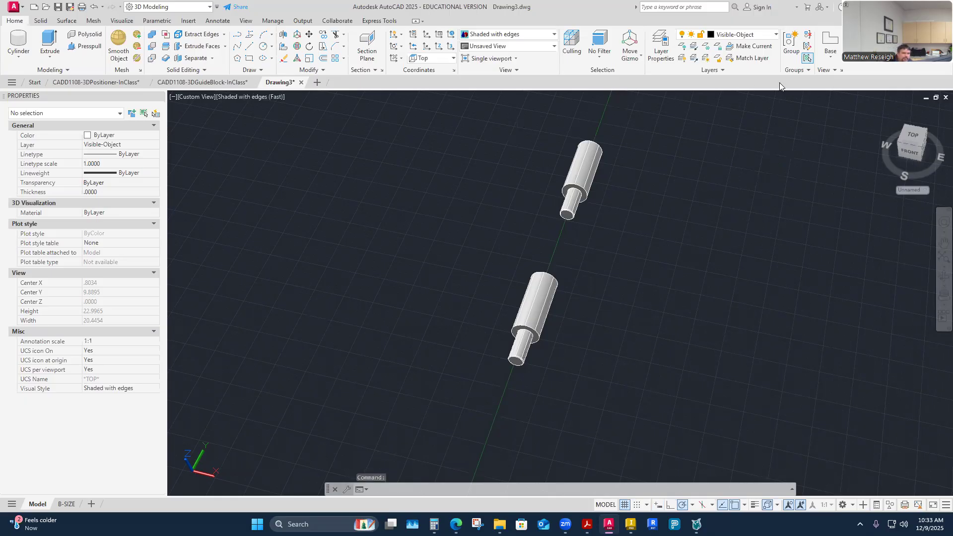
Create a base view of the lower shaft solid from model space on the B-SIZE layout, placed in the sheet's left part.
click(831, 53)
click(858, 73)
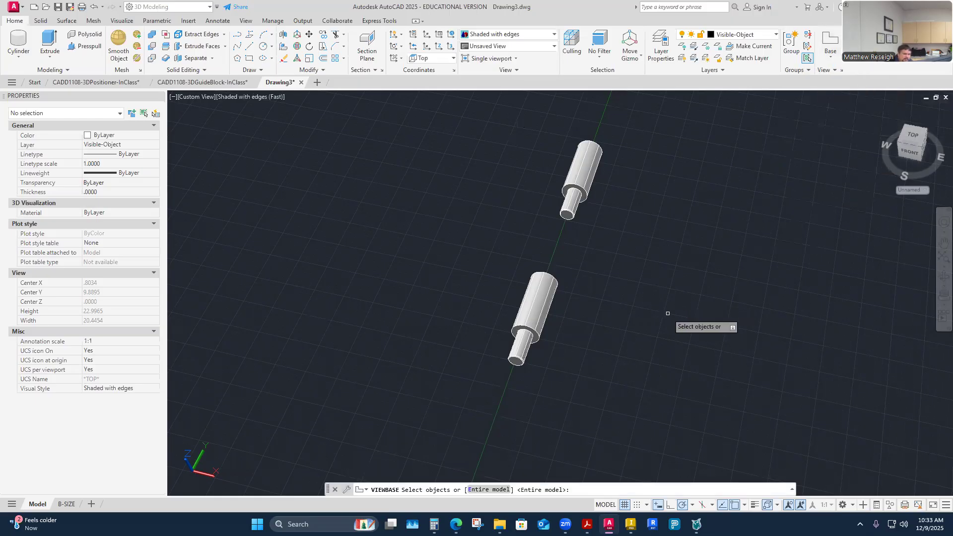
click(525, 314)
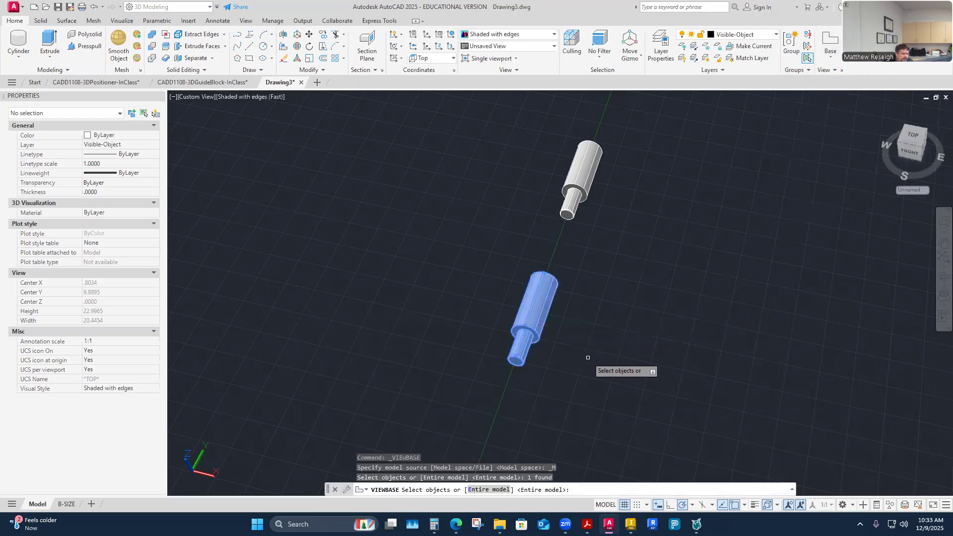
key(Return)
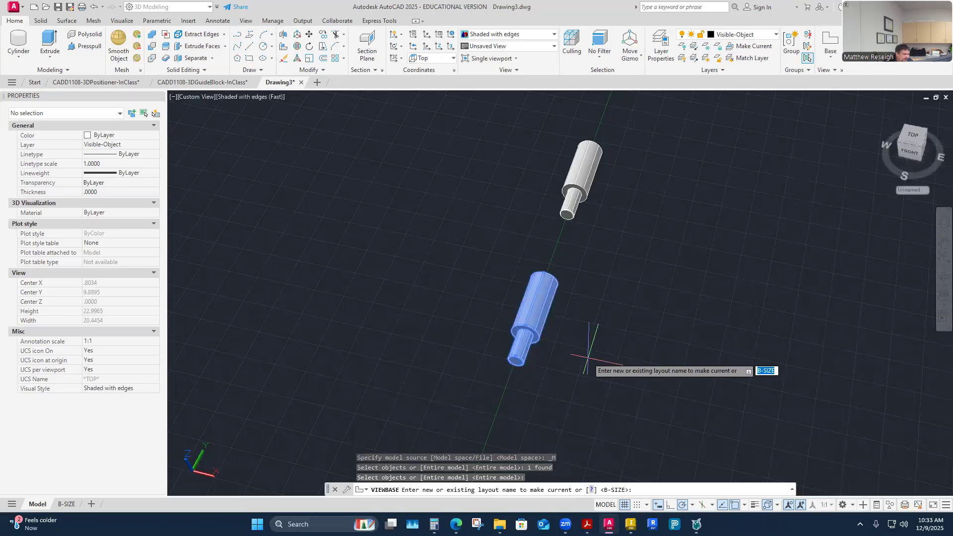
key(Return)
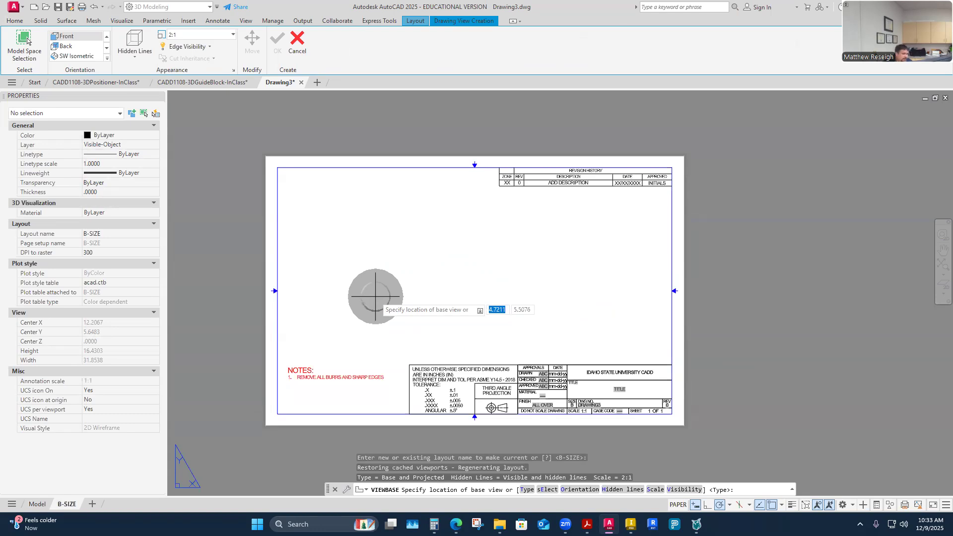
click(346, 298)
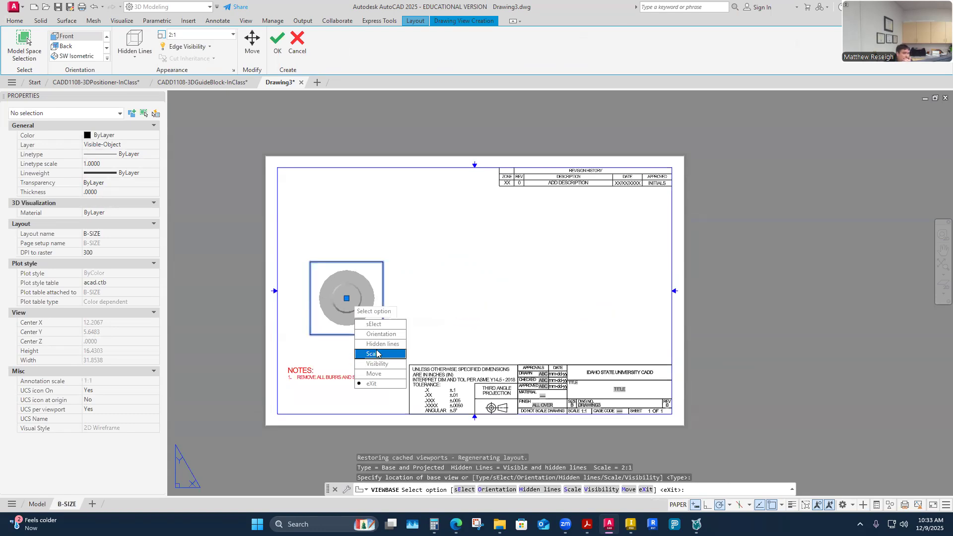
Try the Right orientation for the base view and return it to Front.
click(367, 334)
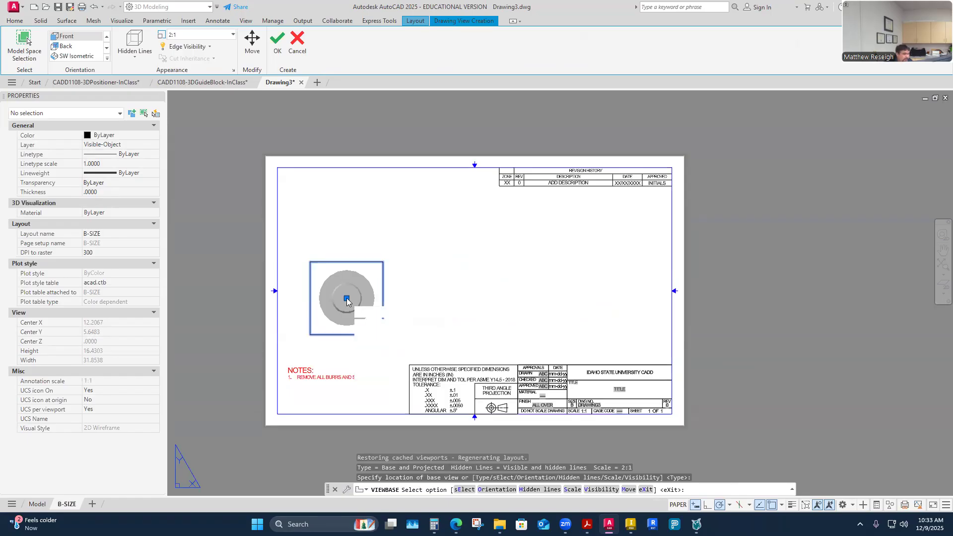
click(373, 363)
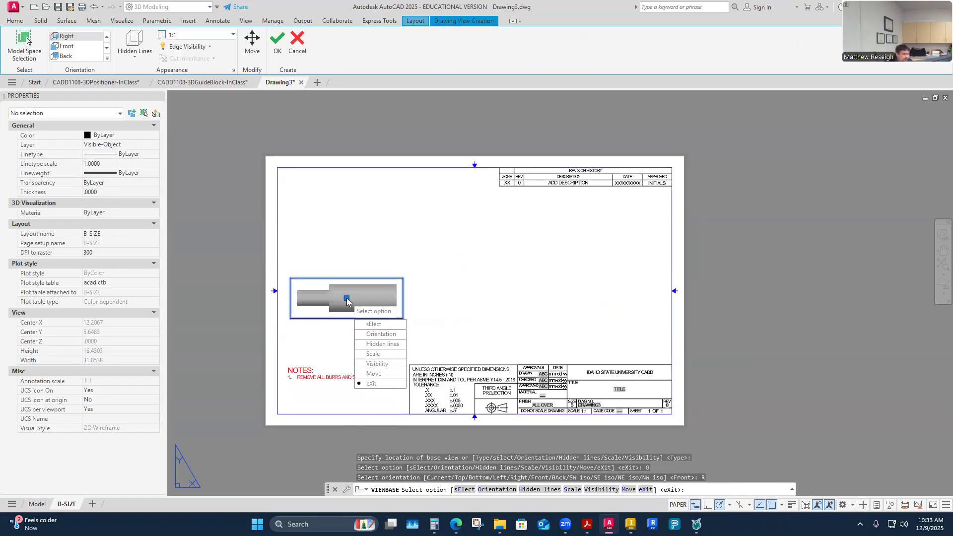
click(365, 334)
click(372, 374)
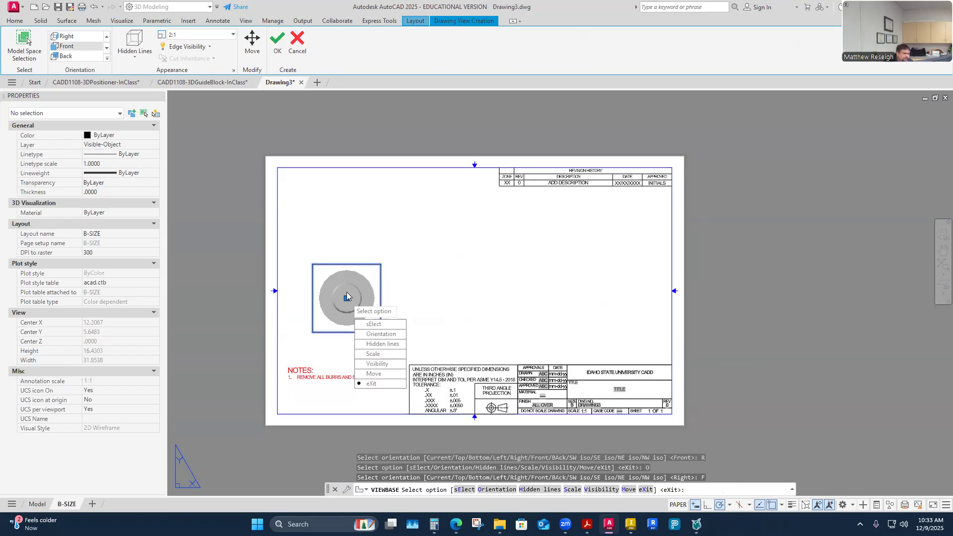
Accept the base view and place a side view to its right and an isometric view toward the sheet's upper right.
click(371, 384)
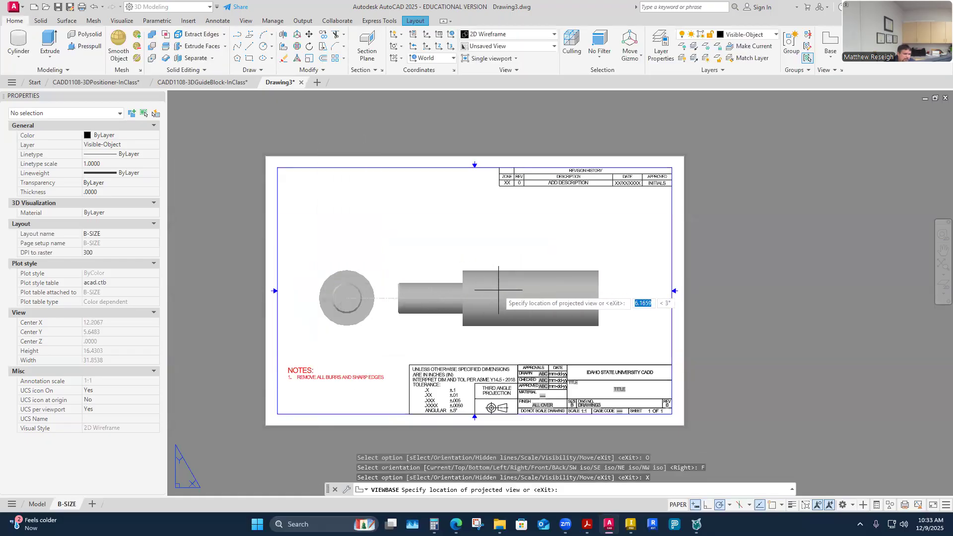
click(501, 291)
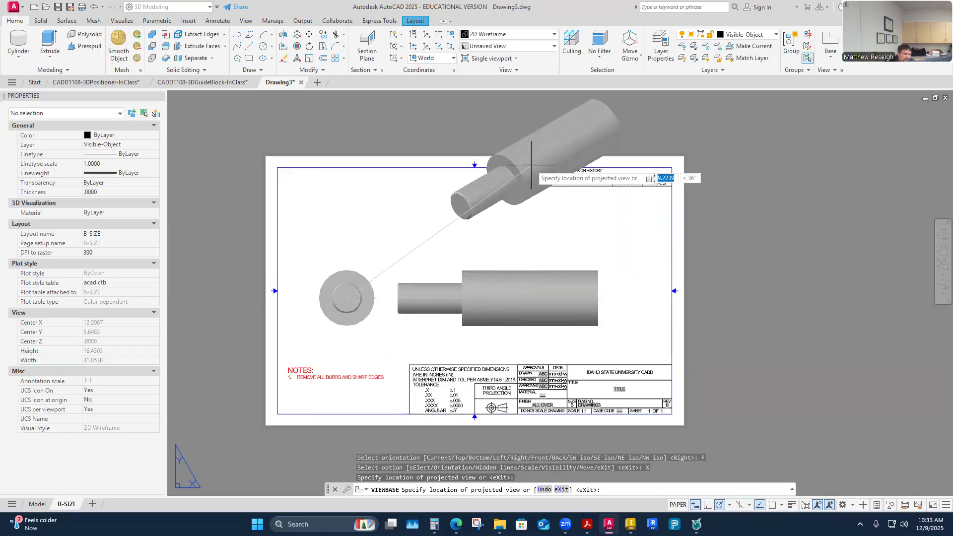
click(535, 153)
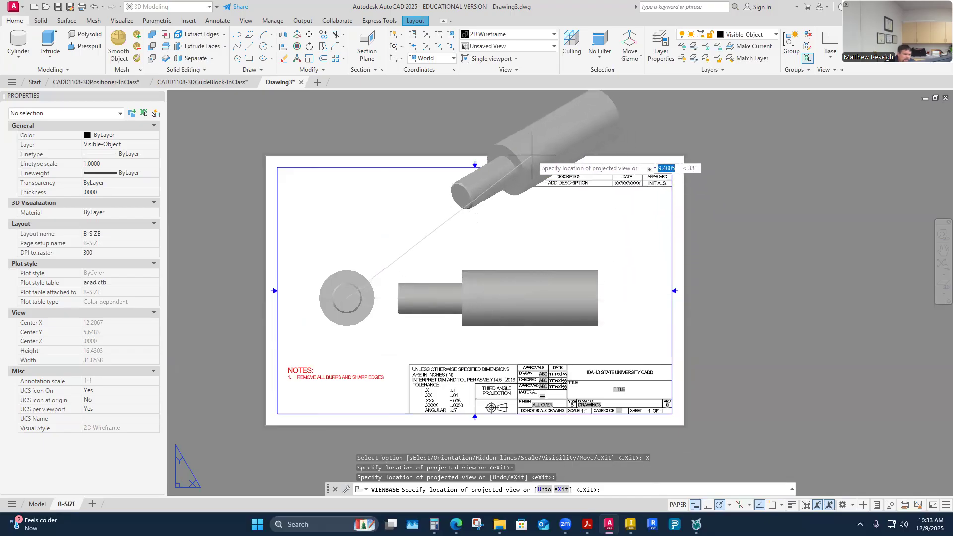
key(Return)
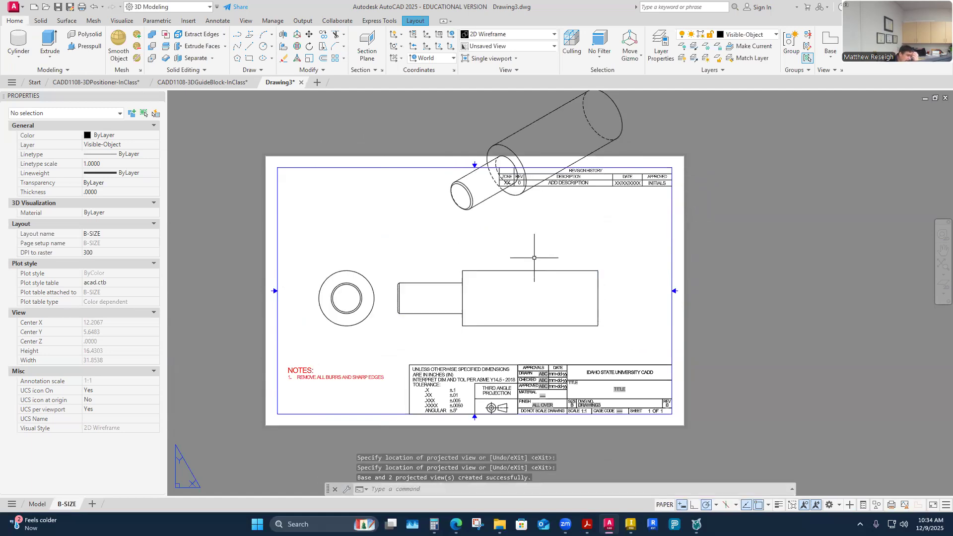
Set the base view's standard scale to 1:1.
click(366, 326)
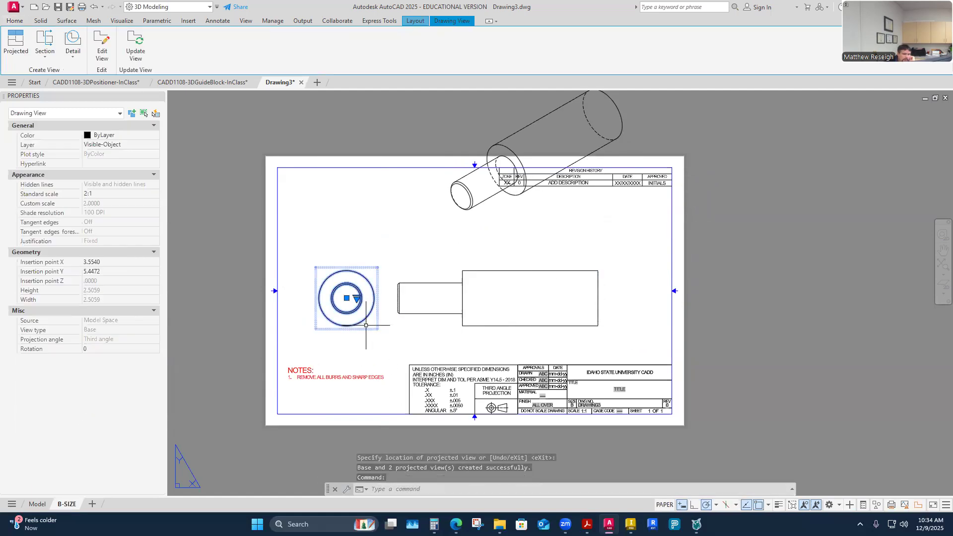
click(356, 300)
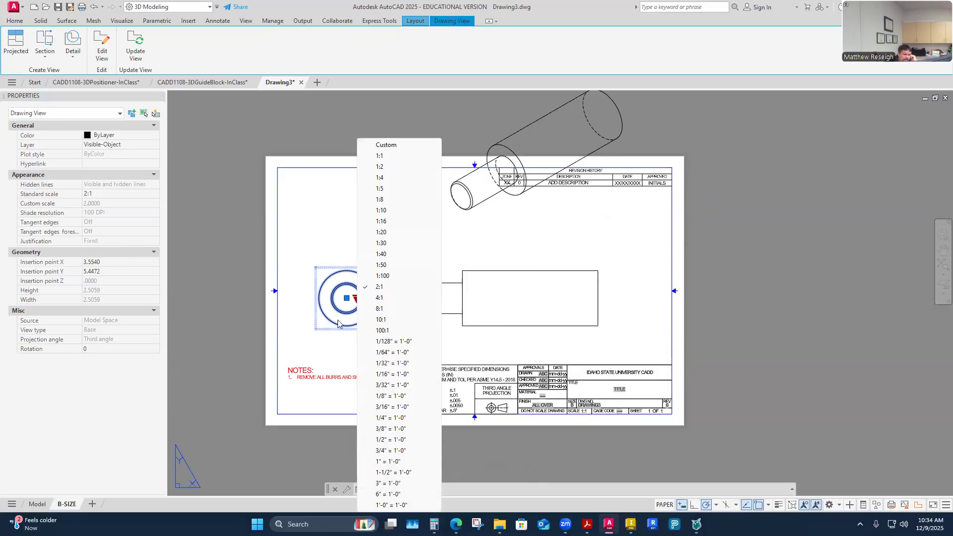
click(380, 157)
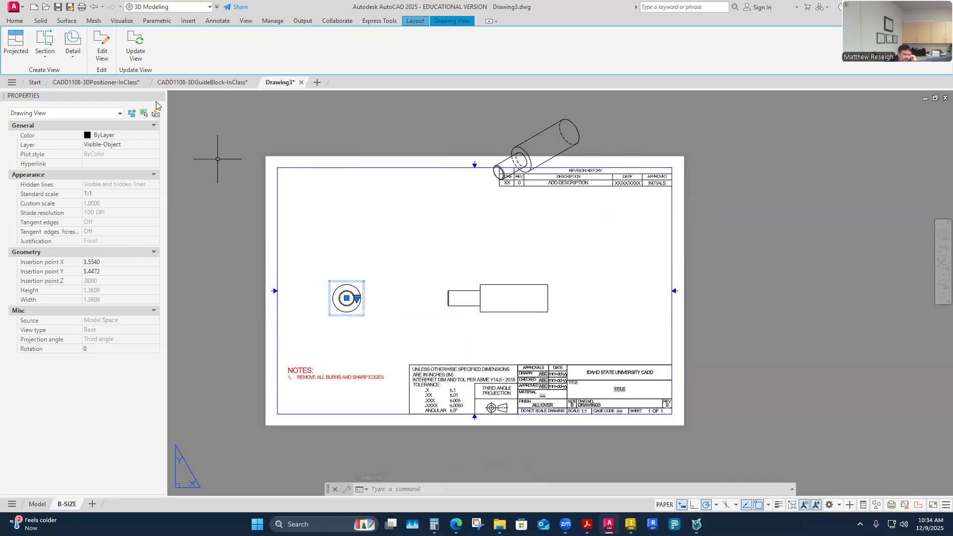
Edit the base view to use a custom scale of 1.5.
click(102, 48)
right_click(403, 291)
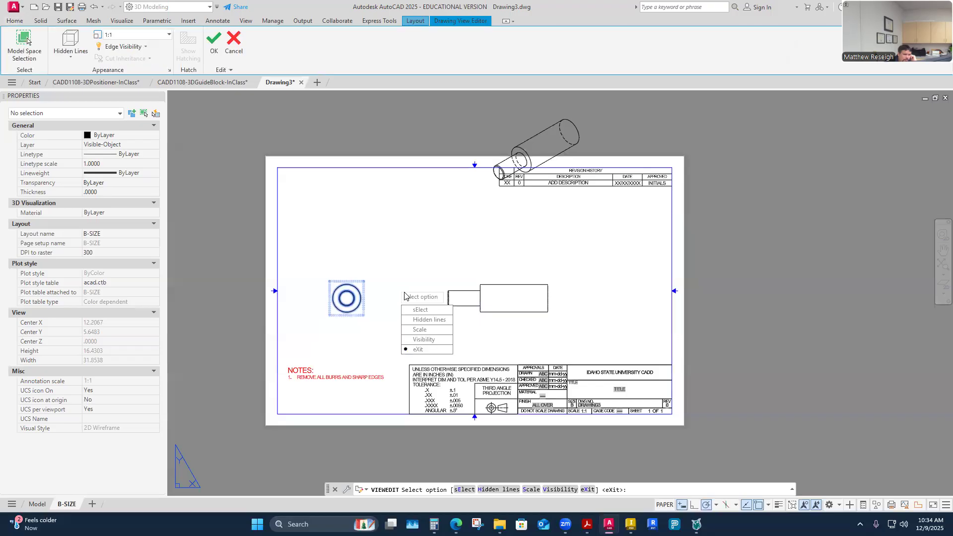
click(428, 335)
text(1.5)
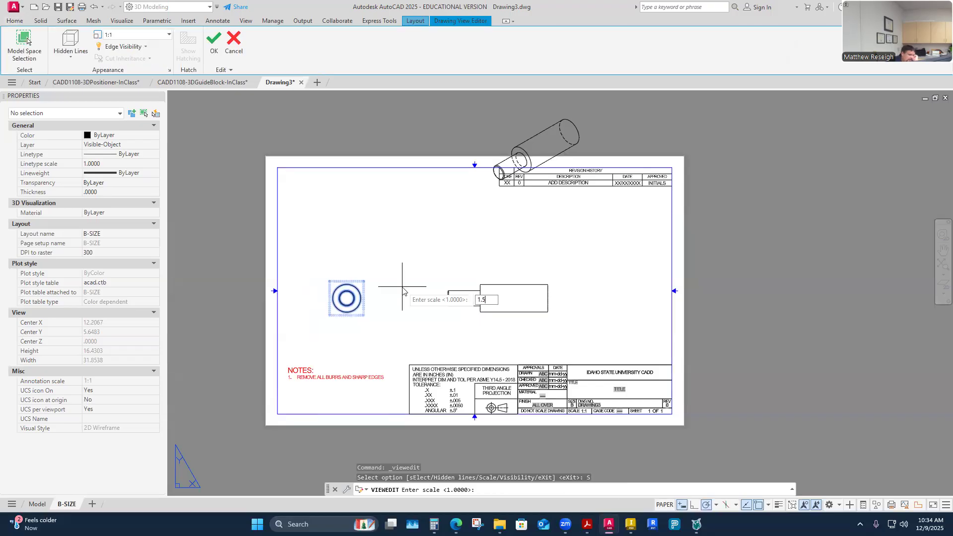
key(Return)
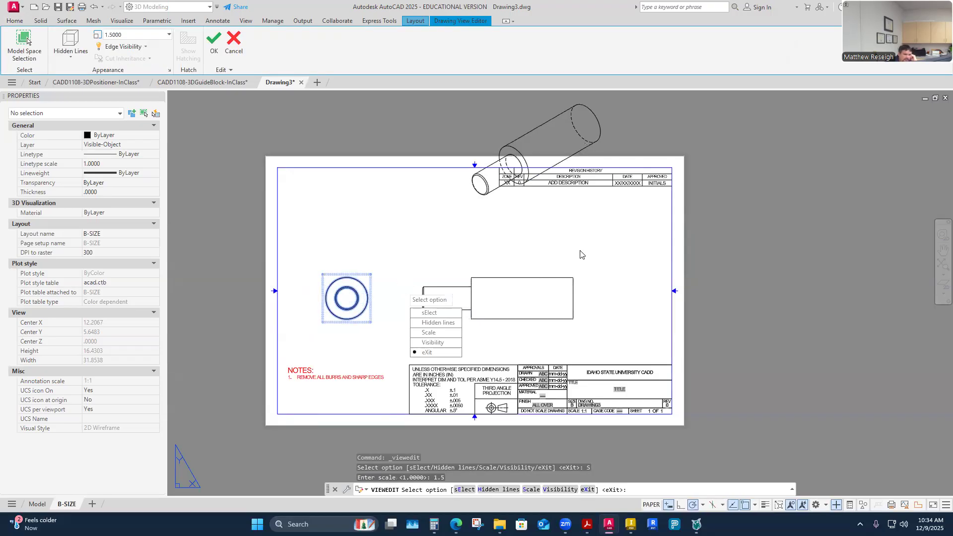
click(426, 354)
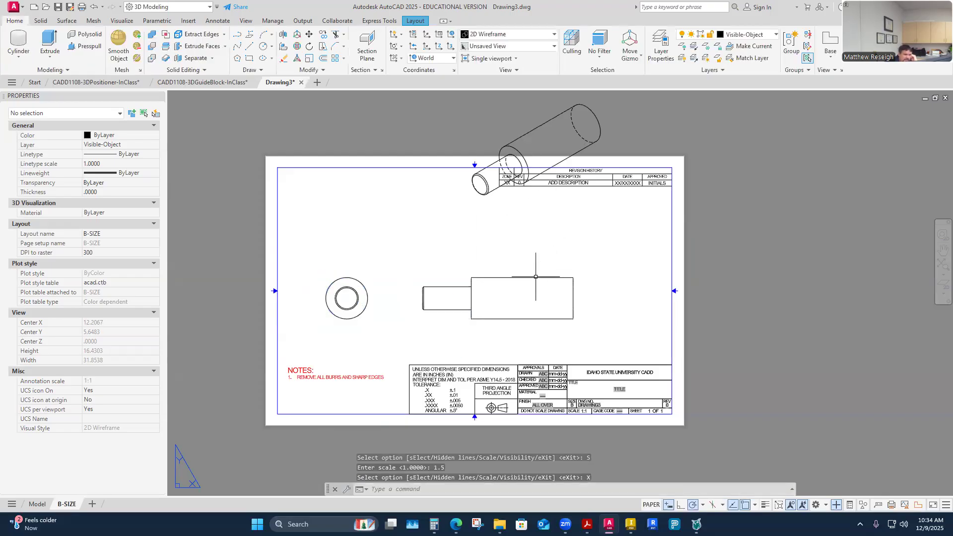
Move the front and side views down the sheet together by about 0.84 inch.
click(436, 316)
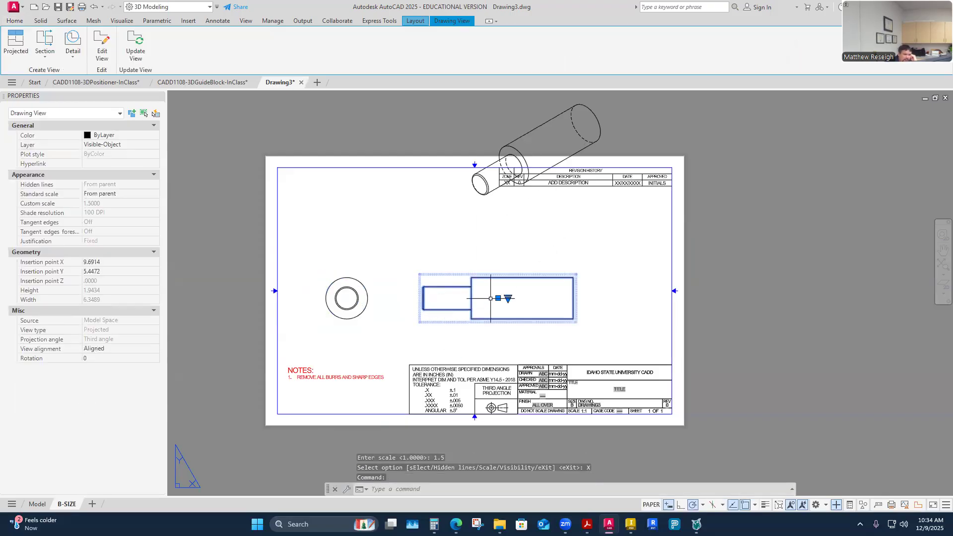
click(347, 298)
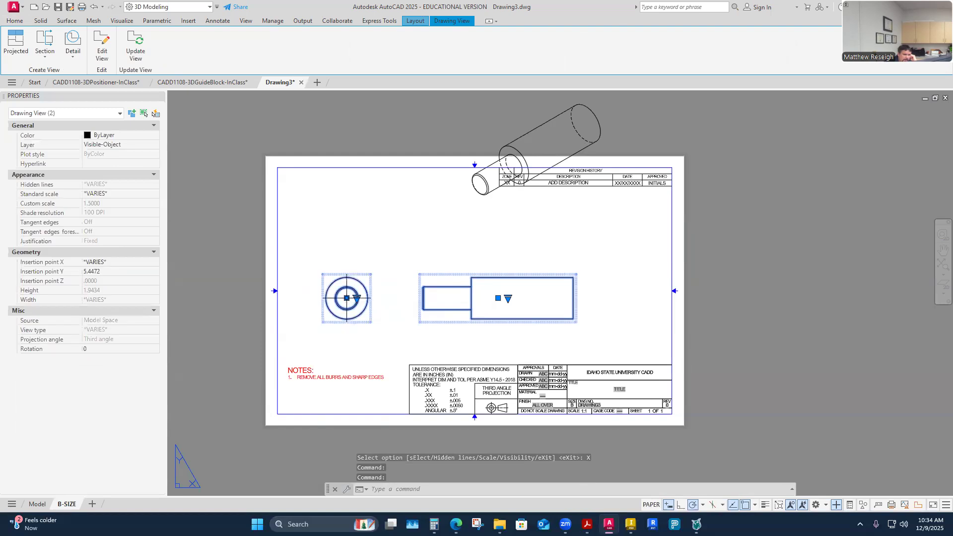
click(346, 298)
key(Escape)
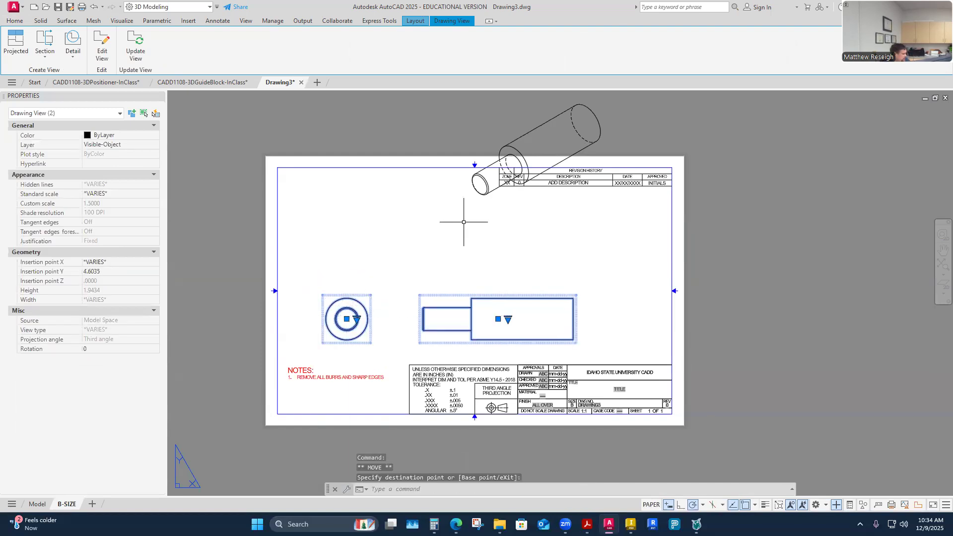
Move the isometric view inside the sheet border, below the revision history block, centred at about 13.13, 7.80.
click(497, 190)
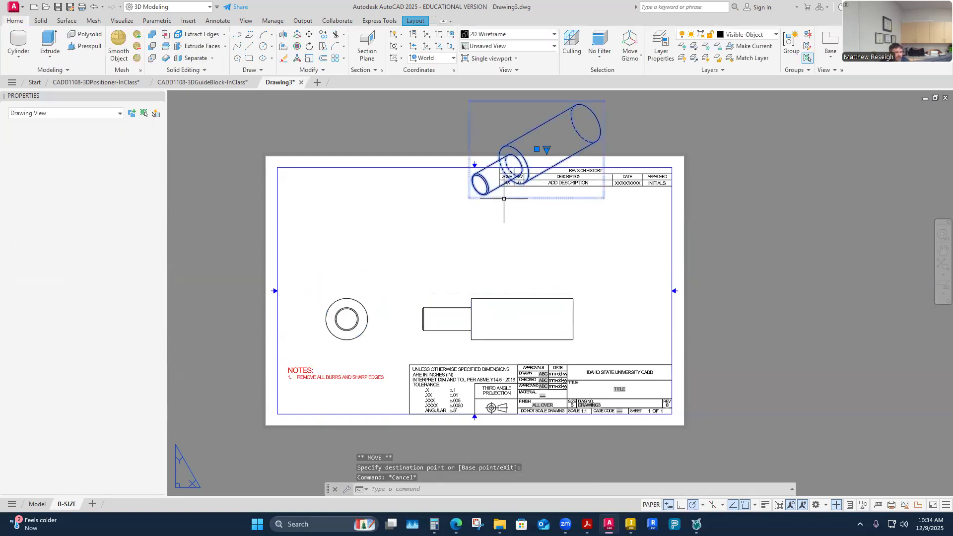
click(537, 149)
click(584, 240)
key(Escape)
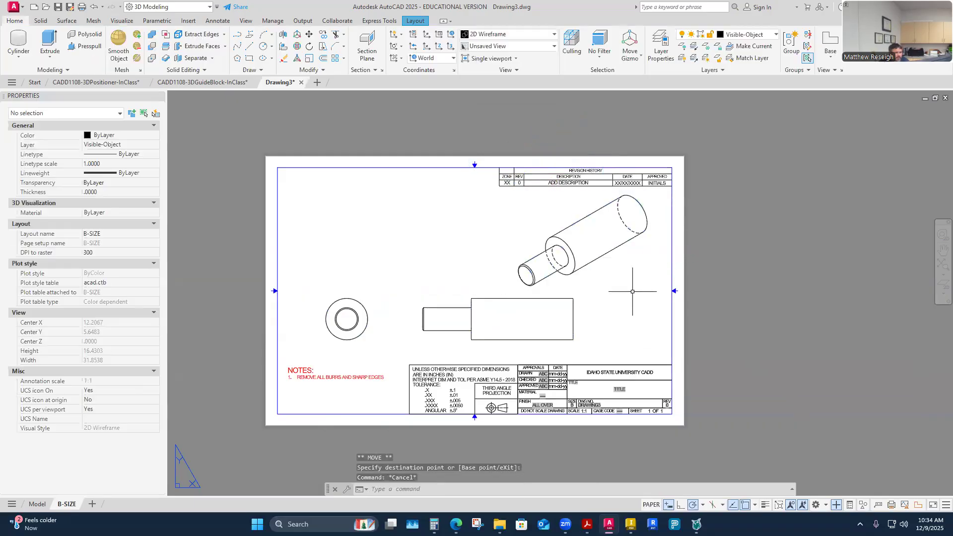
Shift the front and side views toward the sheet's left border, keeping them aligned and closer together.
click(440, 318)
click(498, 318)
key(Escape)
click(347, 319)
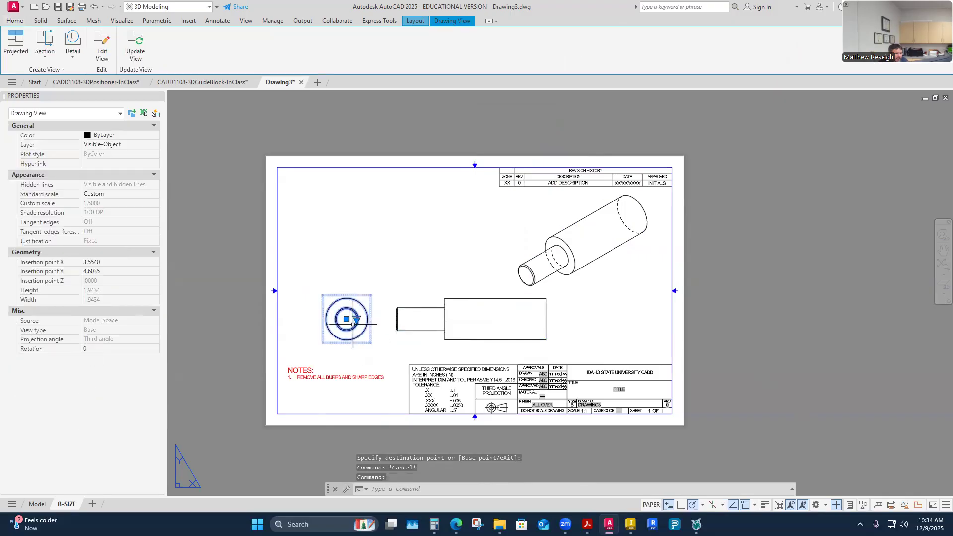
click(347, 319)
click(325, 319)
key(Escape)
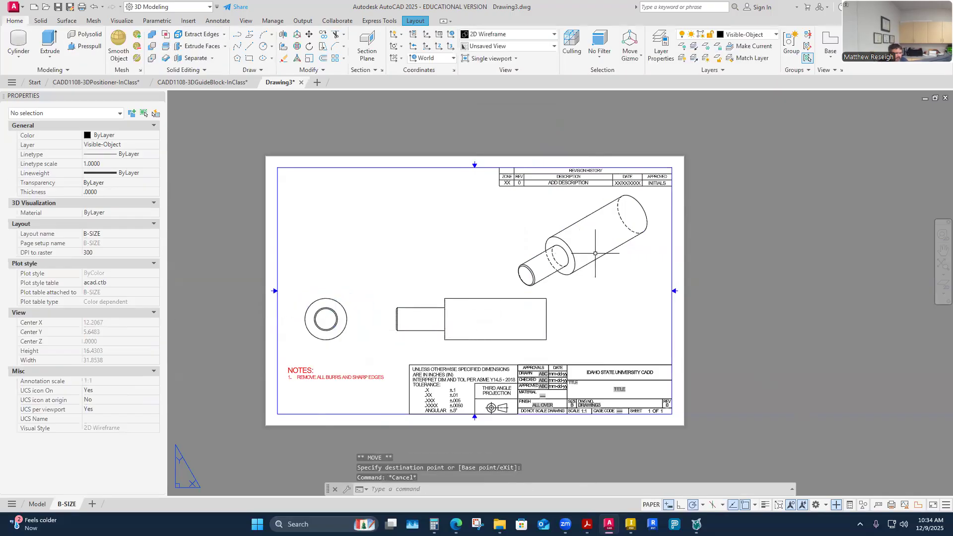
click(477, 320)
click(471, 319)
click(461, 318)
key(Escape)
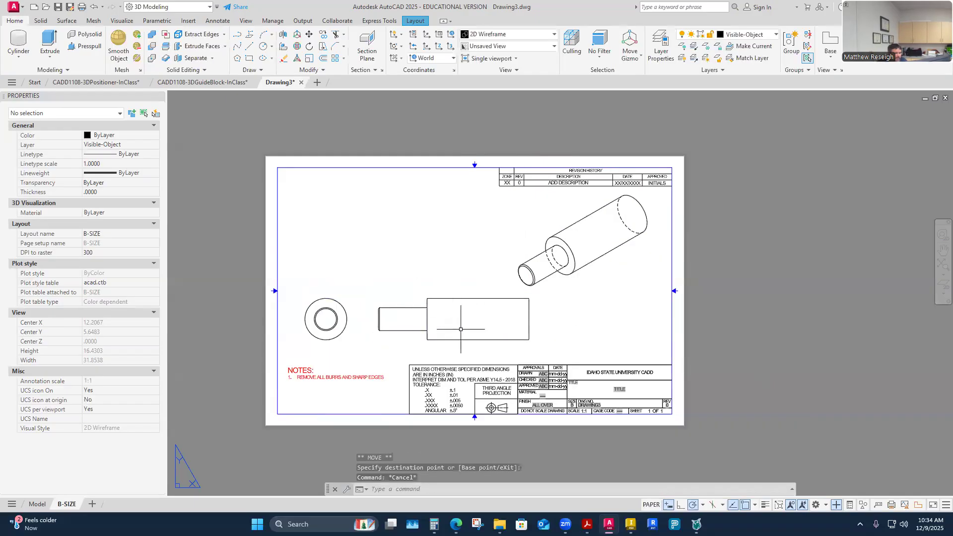
Edit the isometric view to show visible lines only.
click(603, 260)
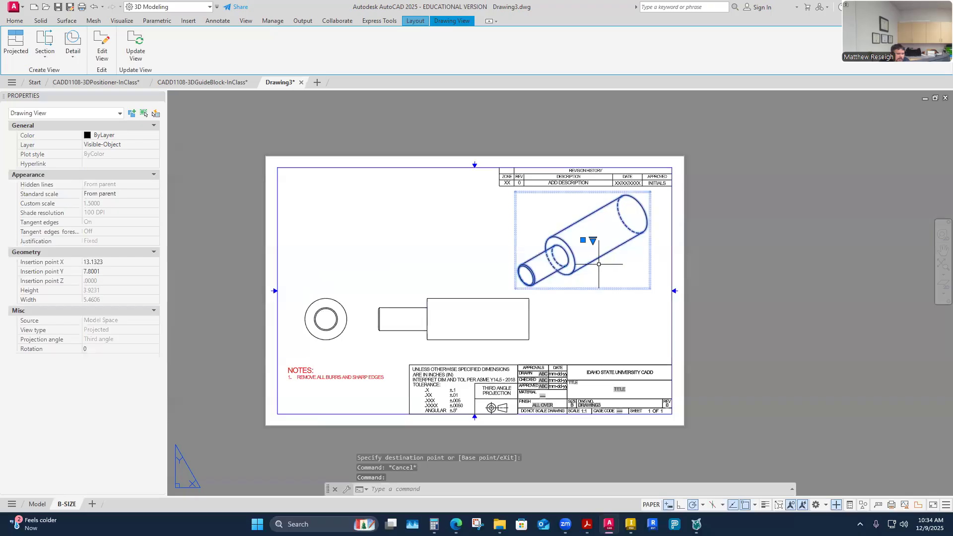
right_click(598, 265)
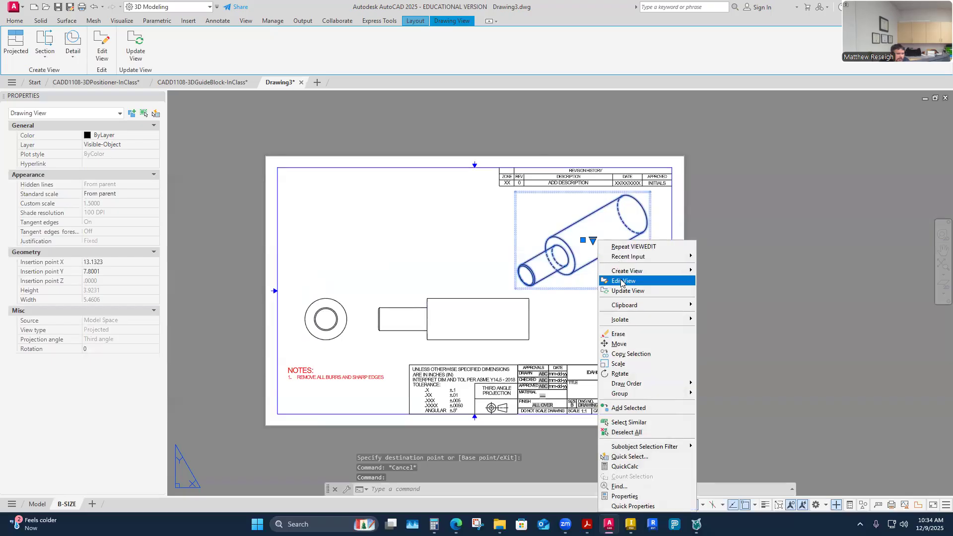
click(621, 280)
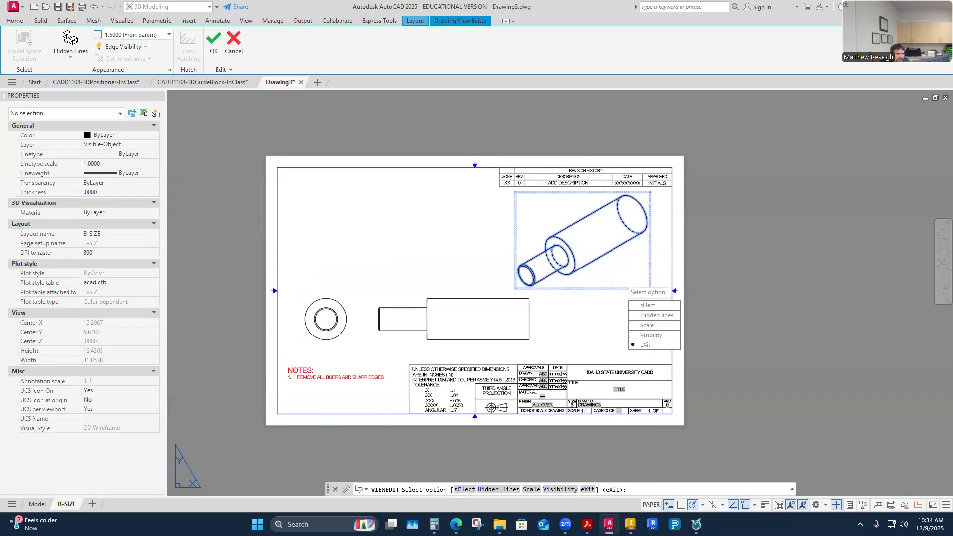
click(640, 315)
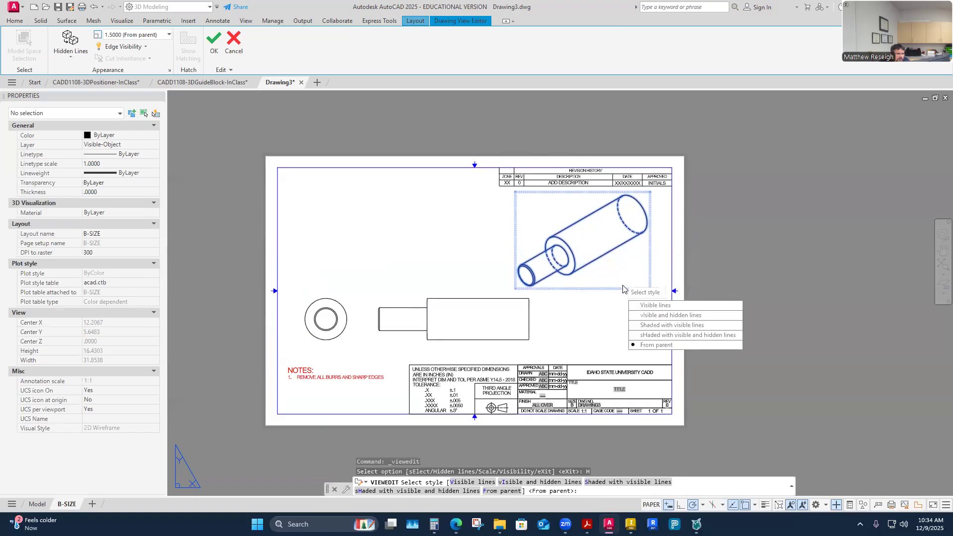
click(640, 306)
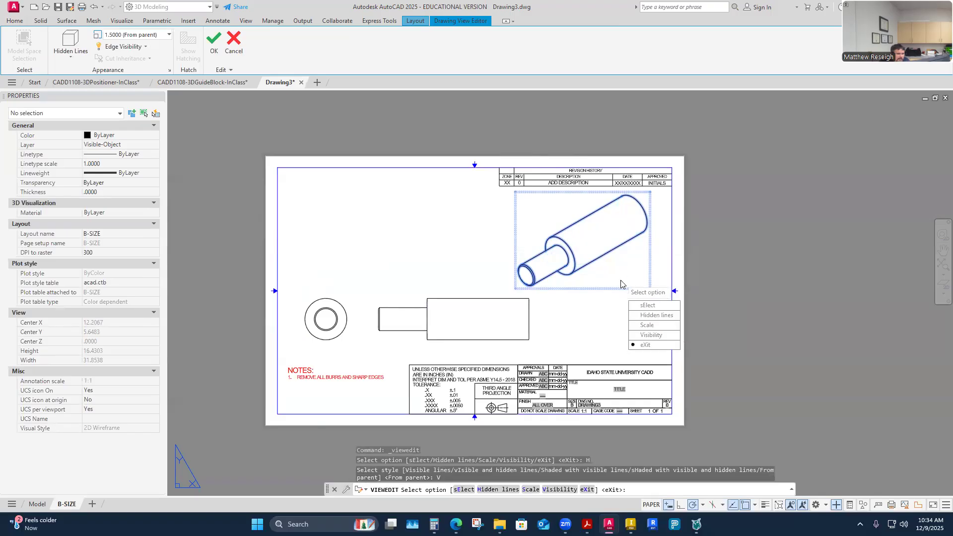
Set the isometric view's scale to 1 and finish editing the view.
click(647, 325)
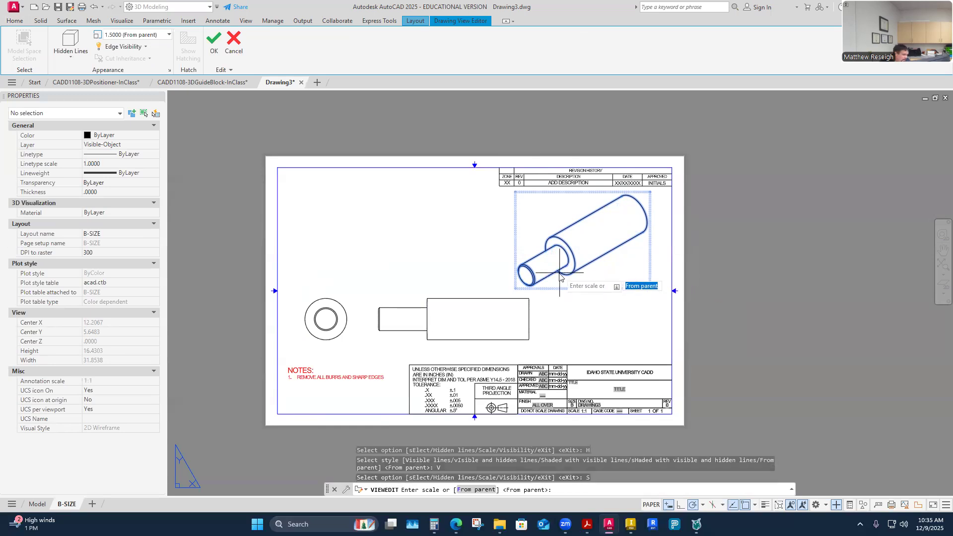
text(1)
key(Return)
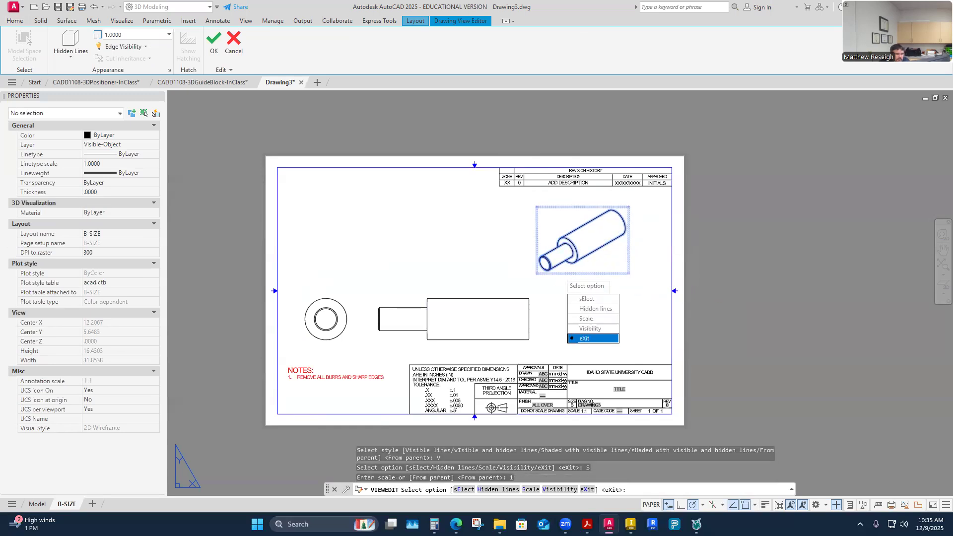
key(Return)
Move the isometric view slightly toward the sheet's right border, centred at about 13.67, 7.40, and clear the selection.
click(586, 256)
click(583, 240)
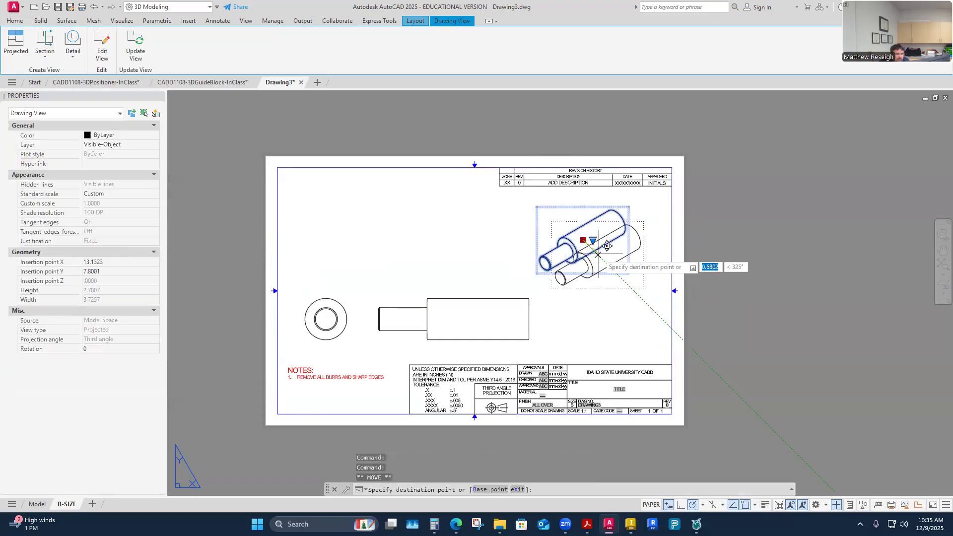
click(597, 251)
click(612, 313)
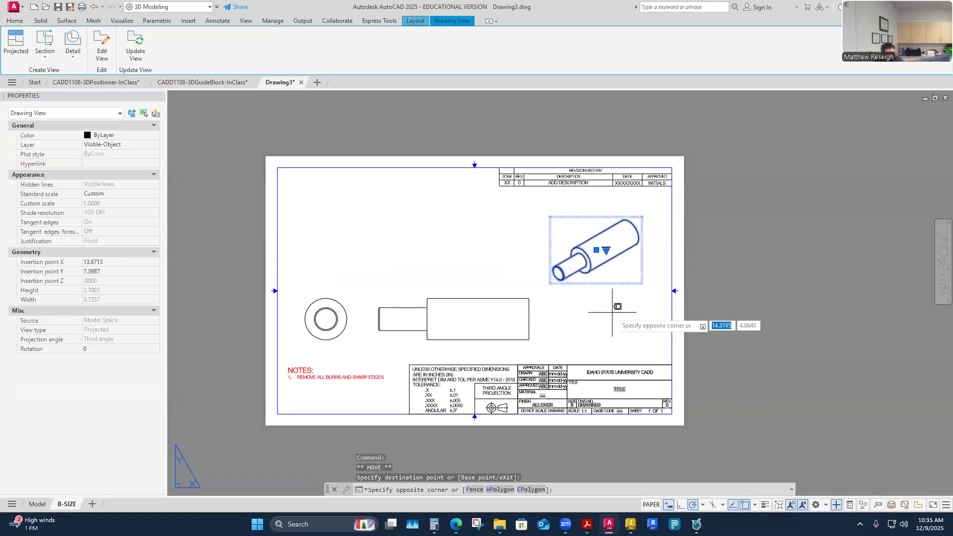
key(Escape)
key(Escape)
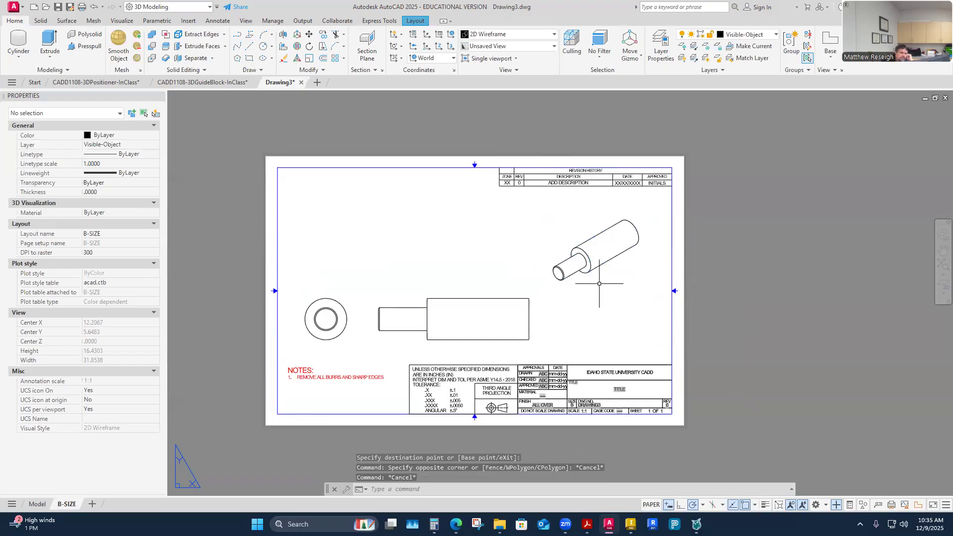
click(599, 268)
click(627, 328)
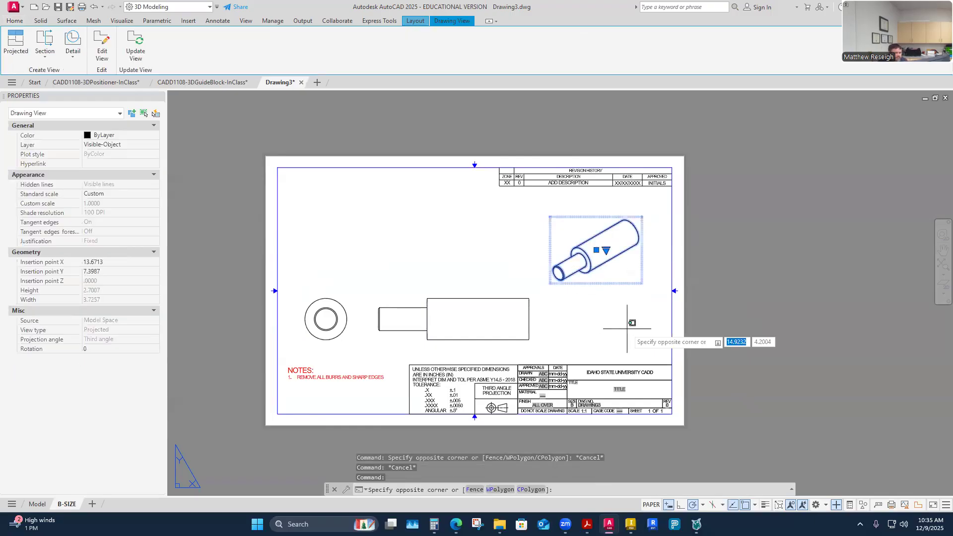
key(Escape)
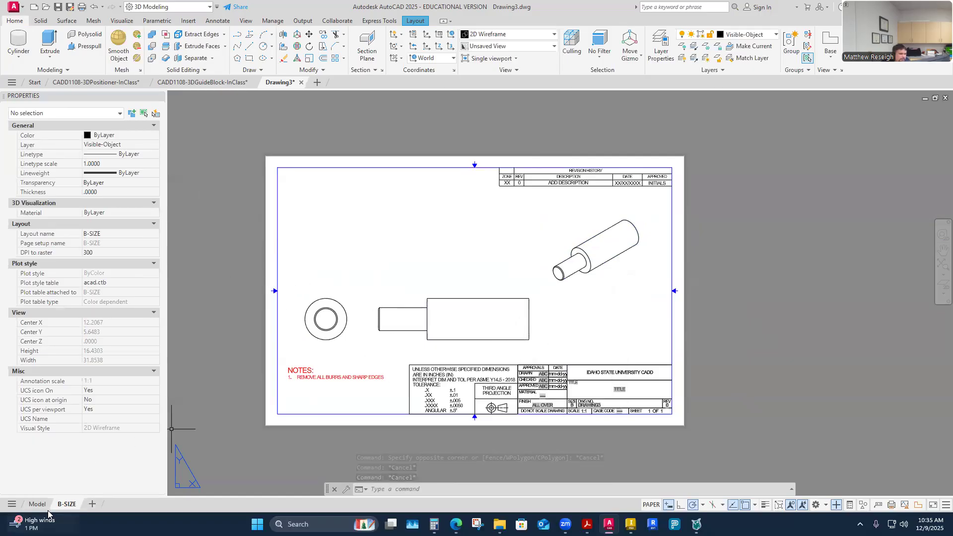
Switch to model space and display the shaft models in the Wireframe visual style.
mouse_move(42, 506)
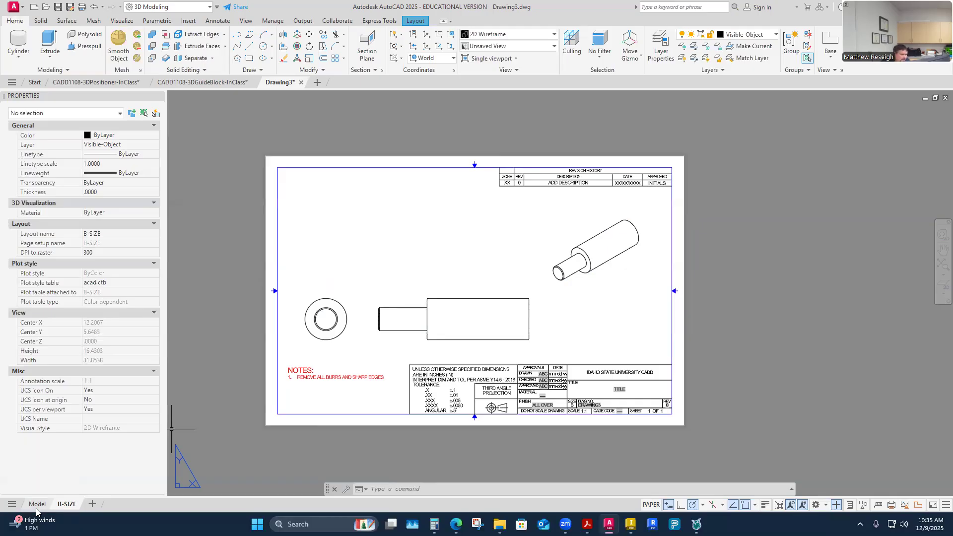
click(36, 507)
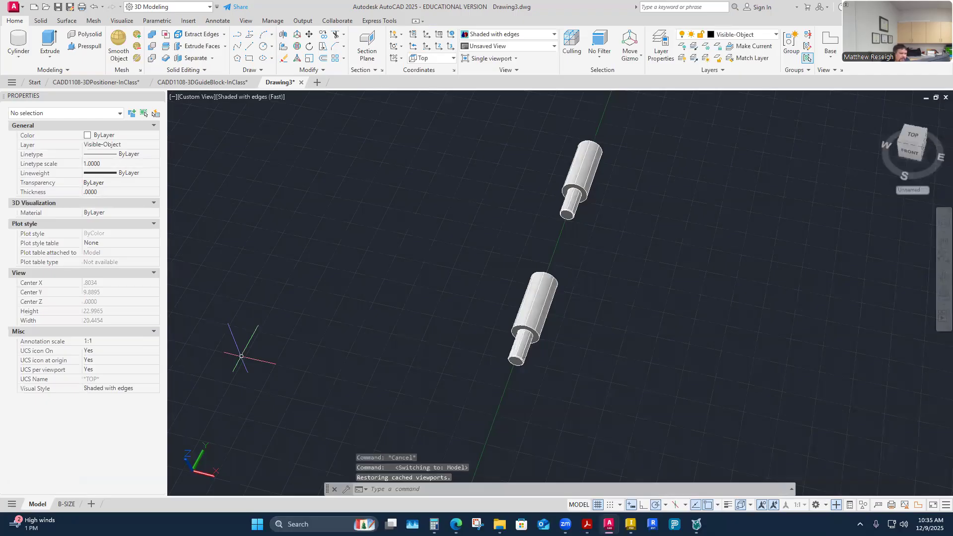
shift+middle_drag(546, 276, 552, 316)
scroll(521, 253, up, 5)
shift+middle_drag(535, 249, 490, 279)
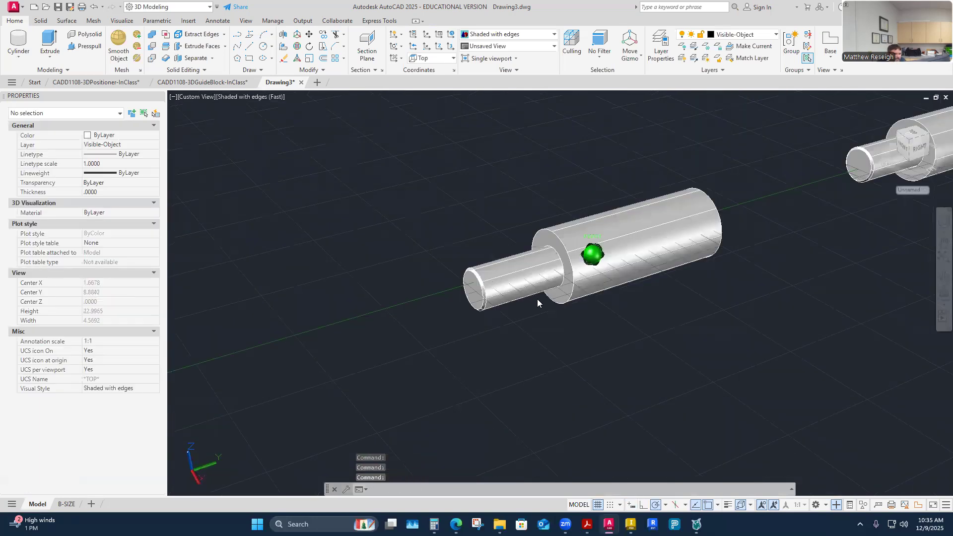
scroll(538, 298, up, 3)
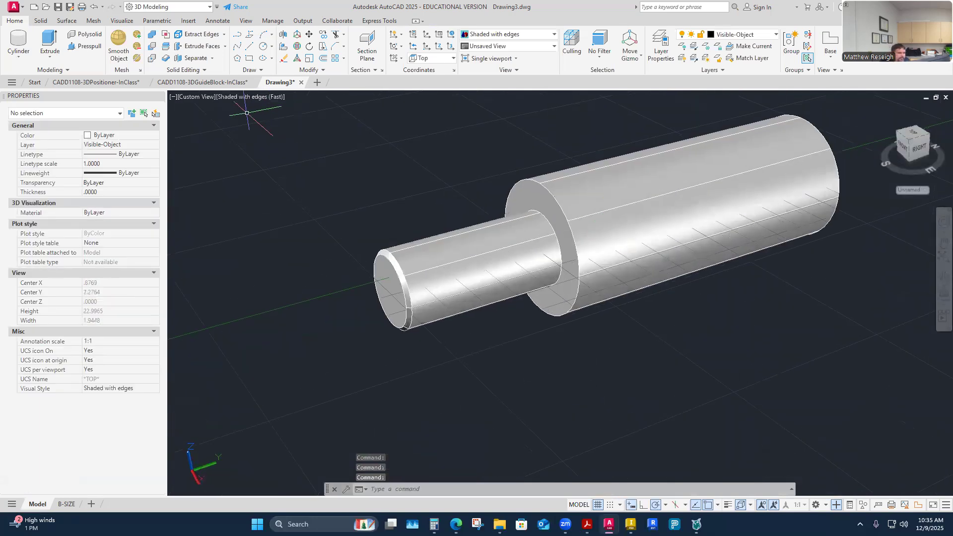
click(251, 97)
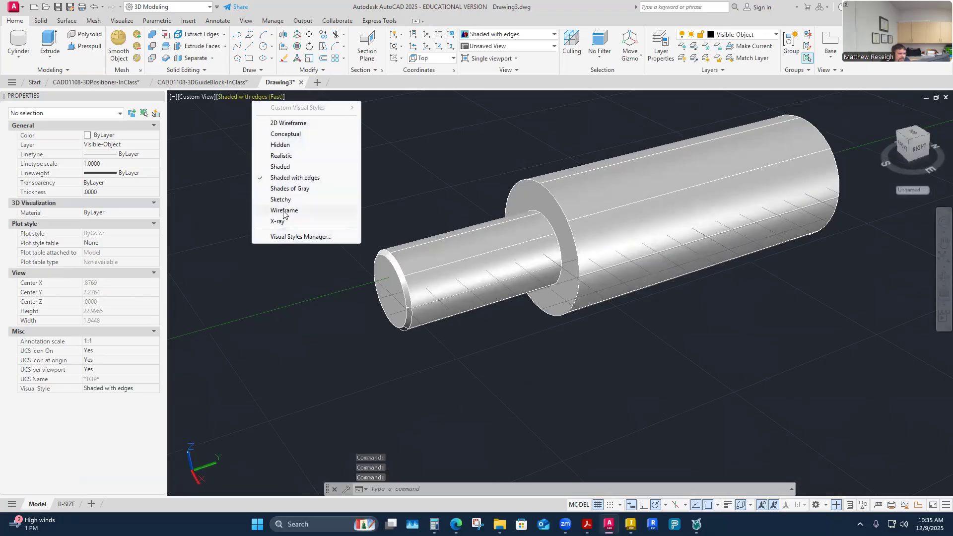
click(285, 211)
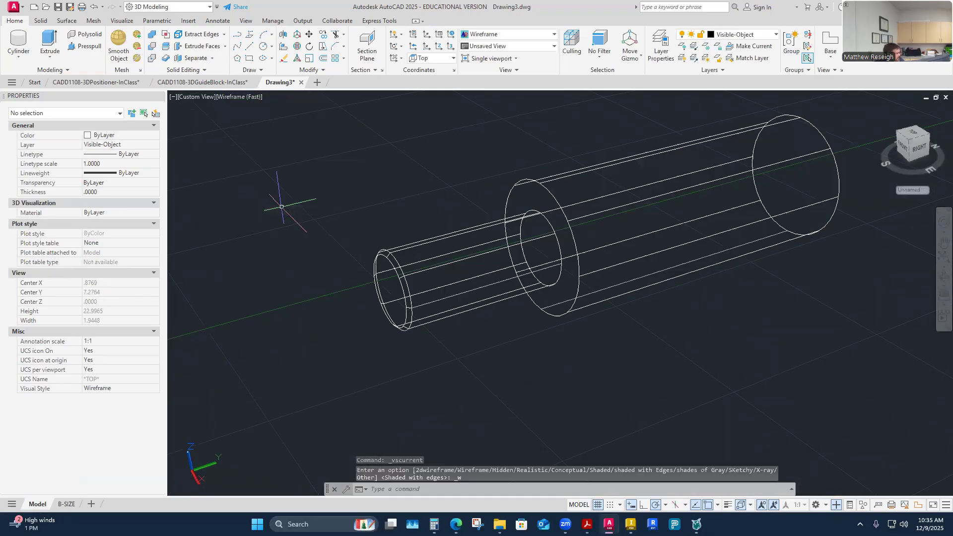
Examine the wireframe shaft from several angles, including its large-diameter end and the second shaft behind it.
mouse_move(281, 206)
shift+middle_down()
mouse_move(534, 211)
mouse_move(535, 292)
mouse_move(711, 288)
mouse_move(733, 278)
mouse_move(717, 193)
mouse_move(695, 197)
shift+middle_up()
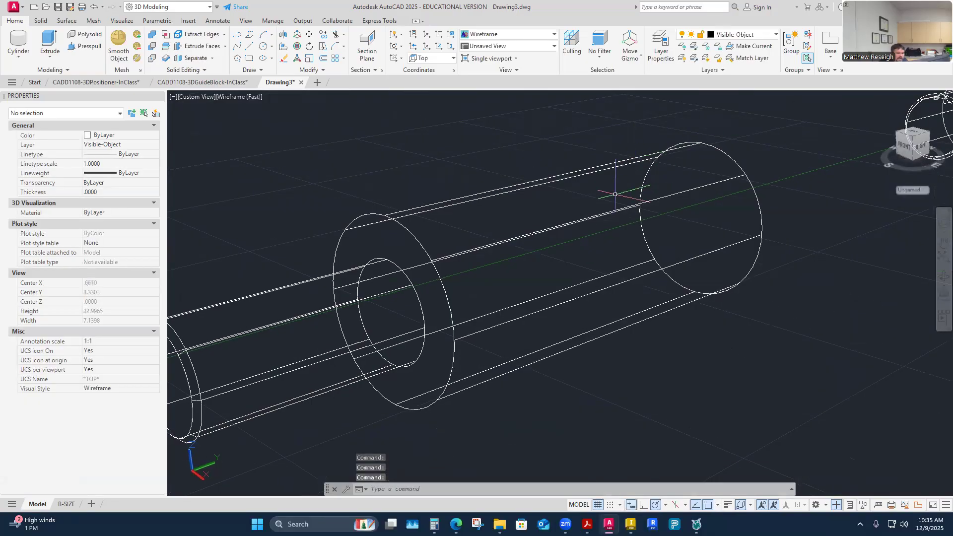
mouse_move(628, 174)
shift+middle_down()
mouse_move(615, 236)
mouse_move(600, 210)
mouse_move(713, 221)
mouse_move(661, 200)
mouse_move(688, 281)
mouse_move(717, 294)
mouse_move(706, 233)
mouse_move(642, 251)
mouse_move(715, 282)
mouse_move(701, 290)
shift+middle_up()
scroll(656, 307, up, 5)
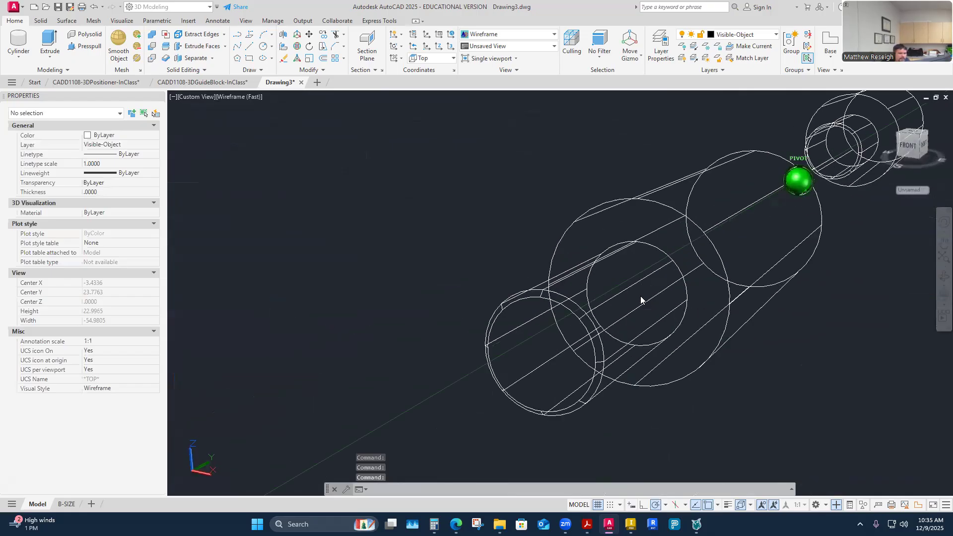
scroll(676, 202, down, 4)
mouse_move(624, 303)
shift+middle_down()
mouse_move(633, 301)
mouse_move(619, 311)
mouse_move(603, 299)
shift+middle_up()
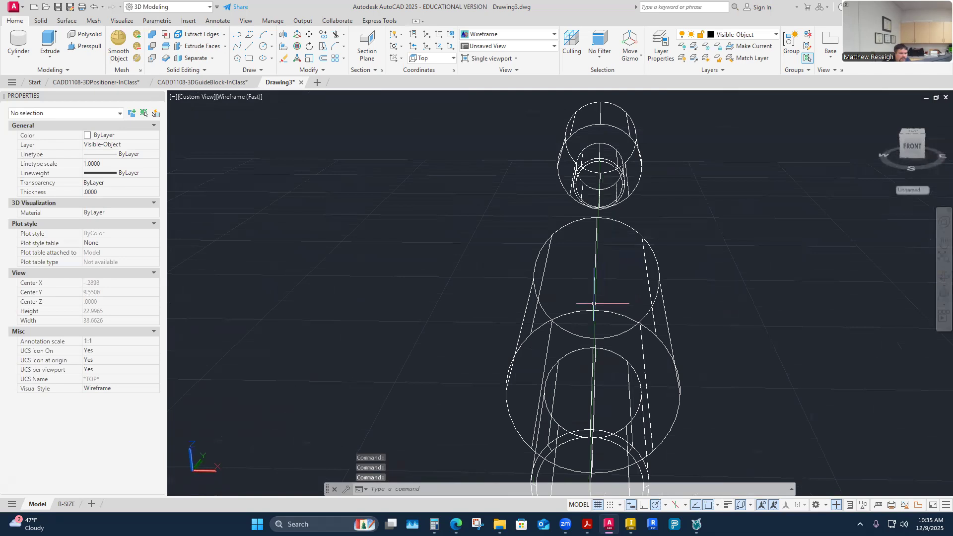
click(594, 304)
key(Escape)
key(Escape)
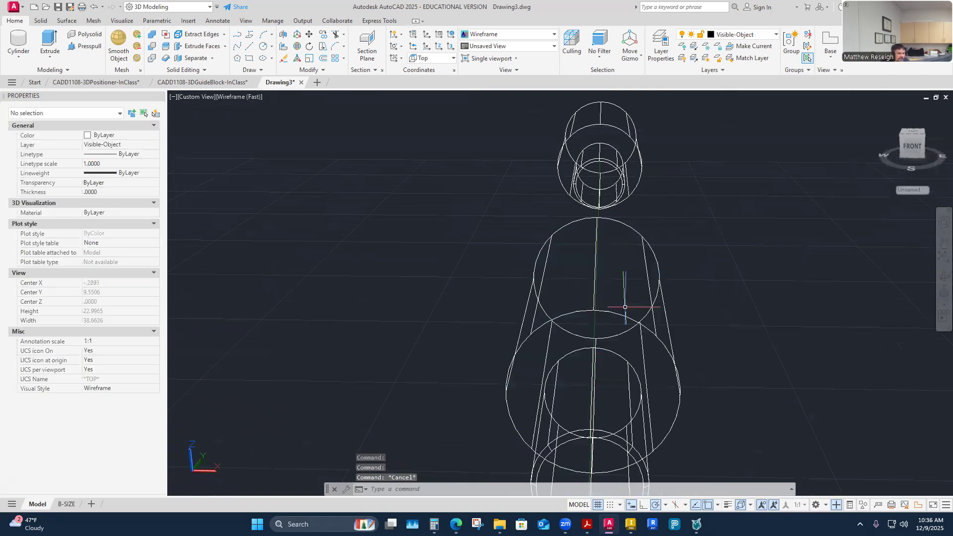
mouse_move(649, 259)
shift+middle_down()
mouse_move(460, 248)
mouse_move(509, 259)
shift+middle_up()
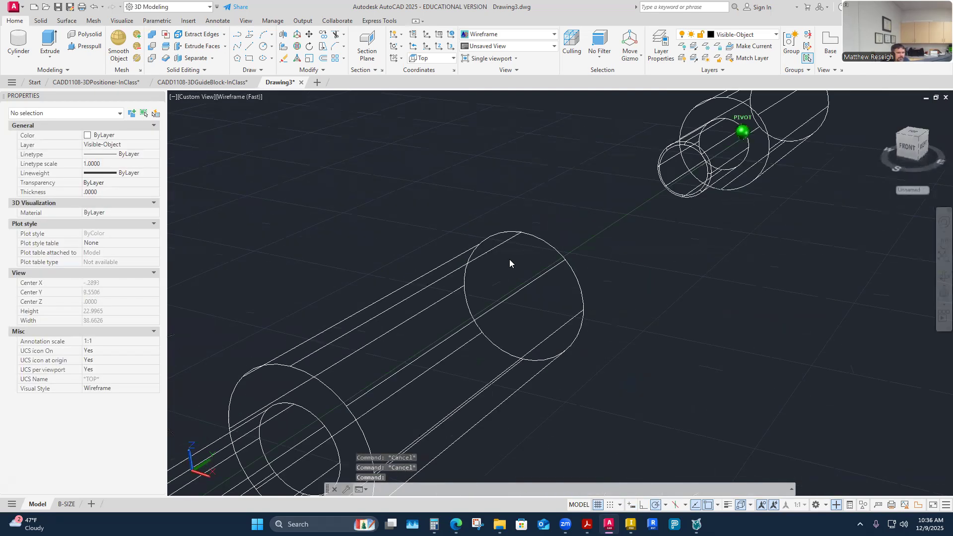
scroll(527, 233, up, 4)
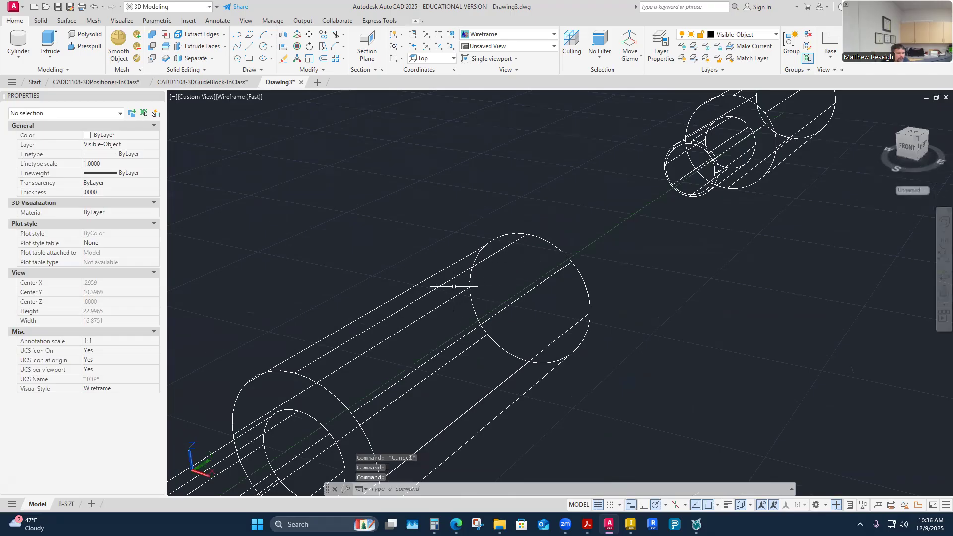
scroll(553, 277, down, 3)
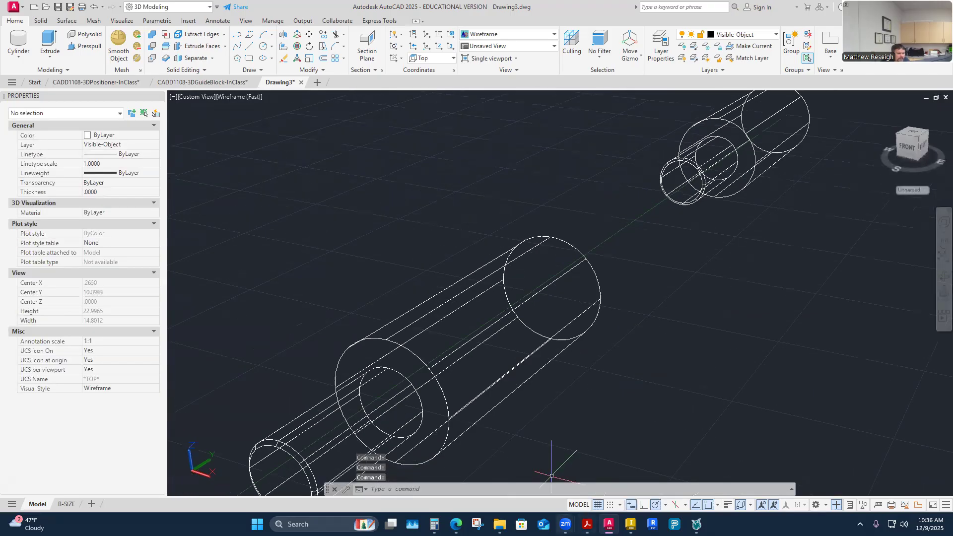
Check the dimensions of the flat cut in the CADD1108-3DShaft PDF, and return to the AutoCAD model.
click(588, 524)
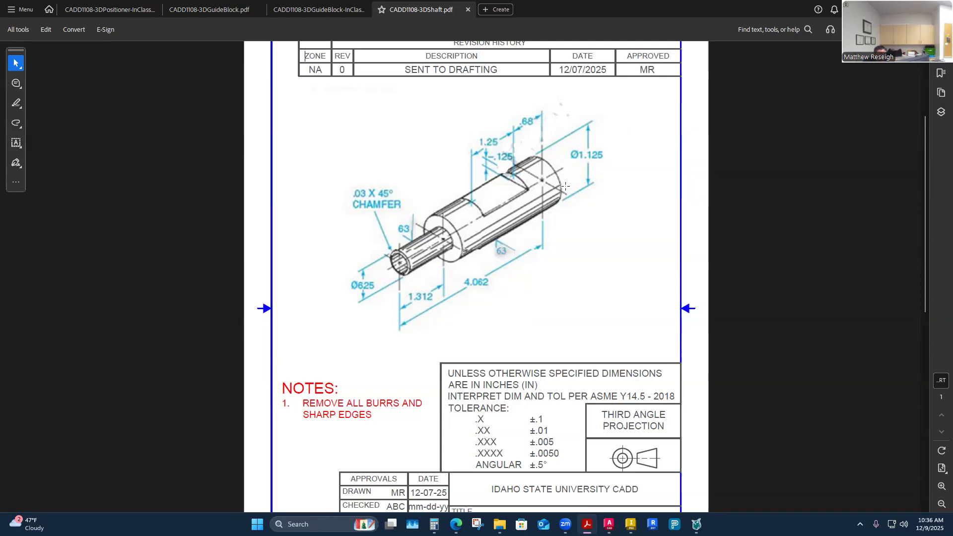
mouse_move(609, 524)
click(735, 456)
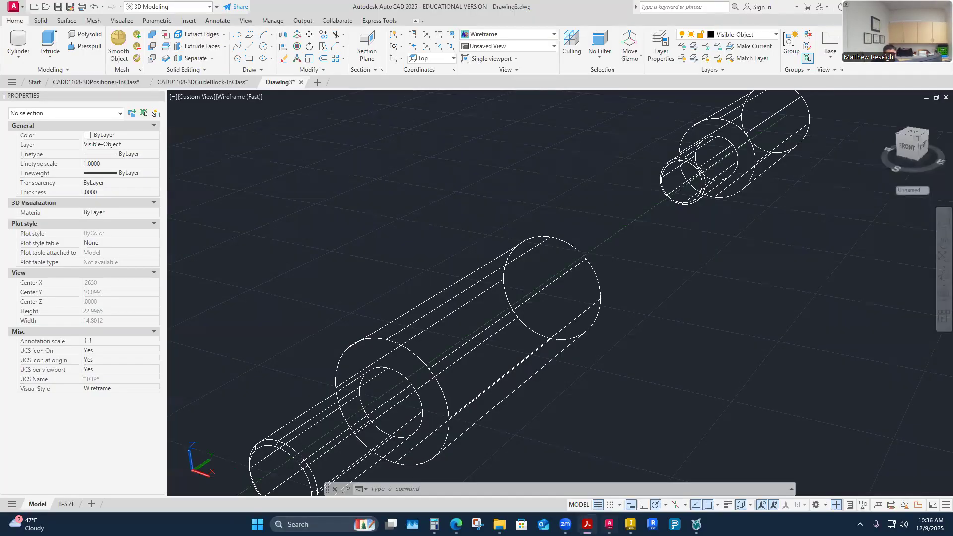
Make Construction the current layer.
click(740, 34)
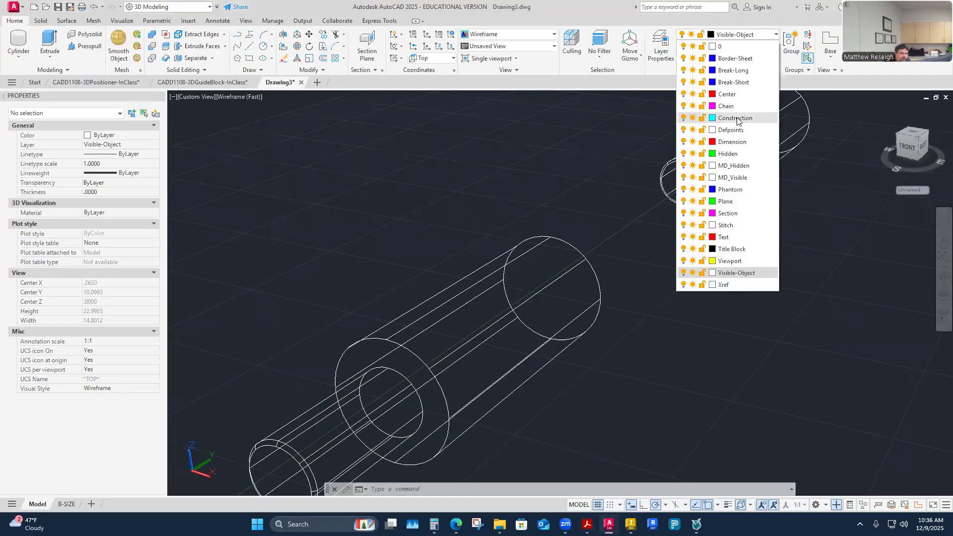
click(734, 119)
shift+middle_drag(642, 191, 541, 171)
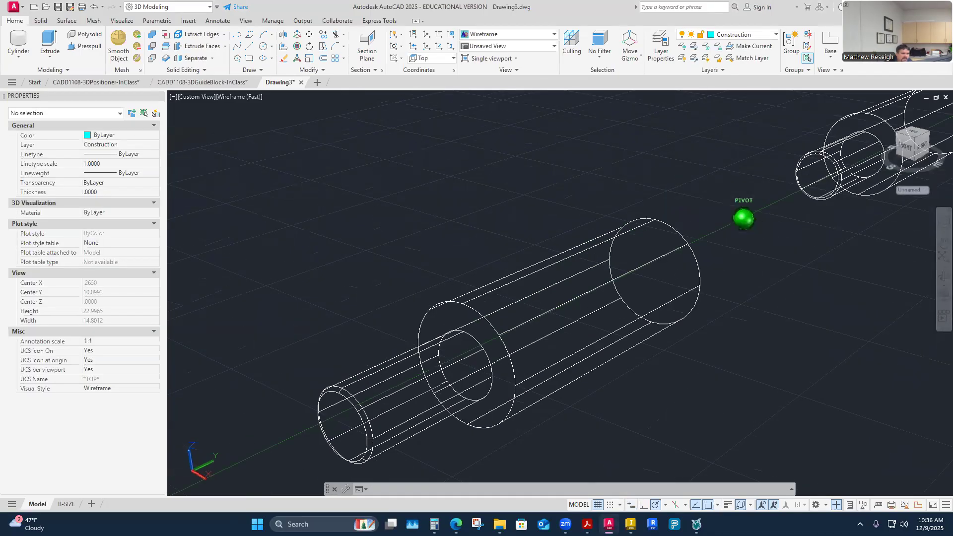
Draw a .68 construction line from the top of the shaft's large end face along the cylinder toward the shoulder.
click(249, 46)
shift+middle_drag(555, 222, 596, 214)
shift+middle_drag(671, 199, 670, 289)
scroll(602, 301, down, 5)
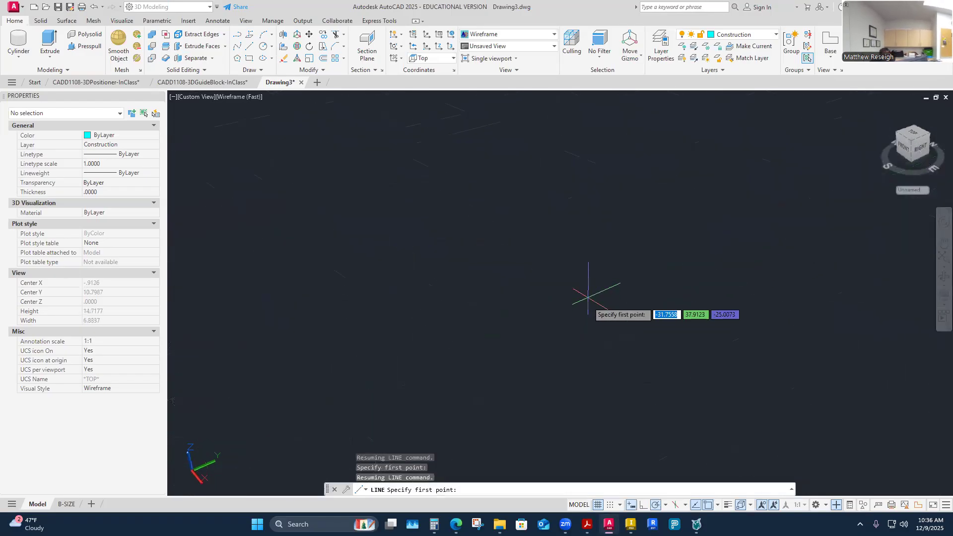
scroll(558, 306, up, 7)
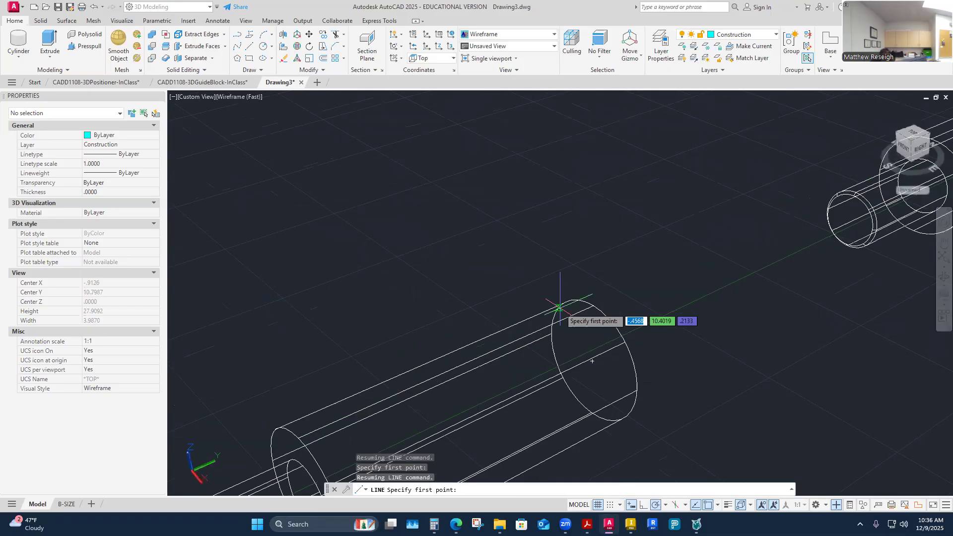
shift+middle_drag(598, 328, 588, 285)
click(638, 275)
scroll(640, 293, down, 4)
scroll(600, 292, up, 5)
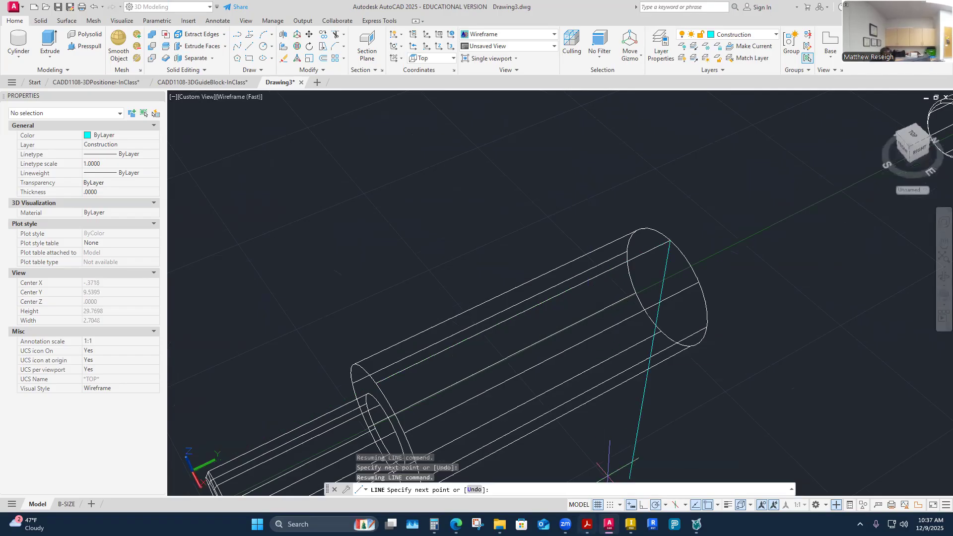
click(587, 524)
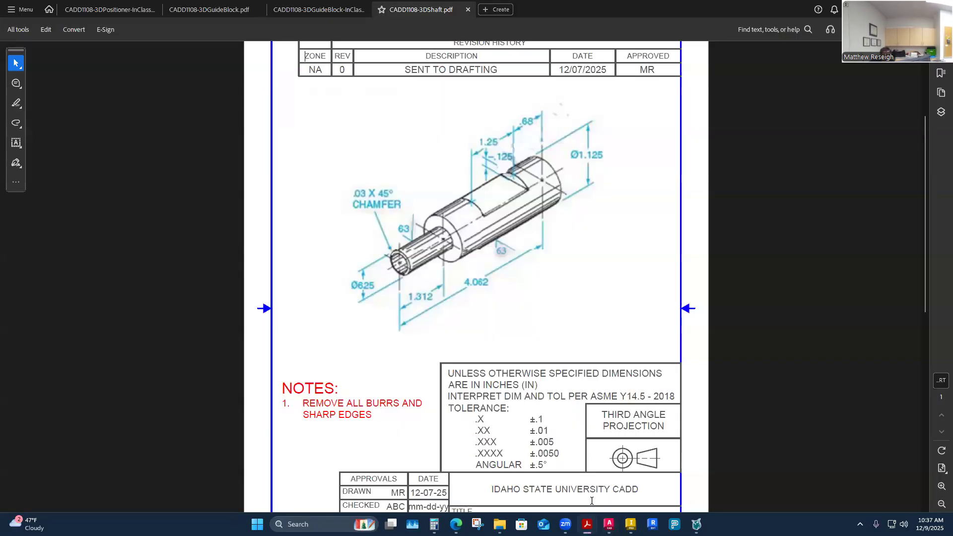
key(alt+Tab)
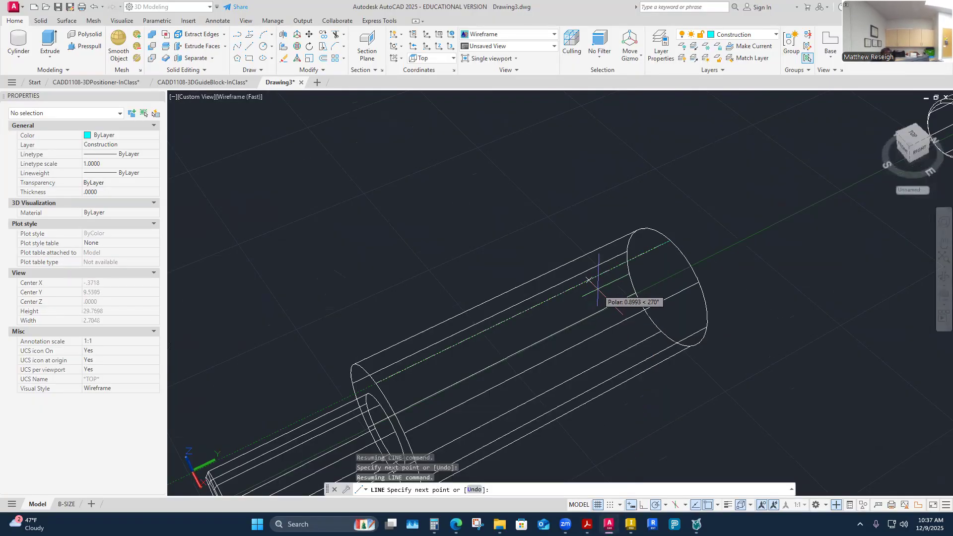
text(.68)
key(Return)
mouse_move(606, 287)
shift+middle_down()
mouse_move(672, 283)
mouse_move(617, 273)
mouse_move(661, 304)
mouse_move(659, 315)
mouse_move(606, 319)
mouse_move(581, 308)
mouse_move(602, 302)
mouse_move(609, 249)
shift+middle_up()
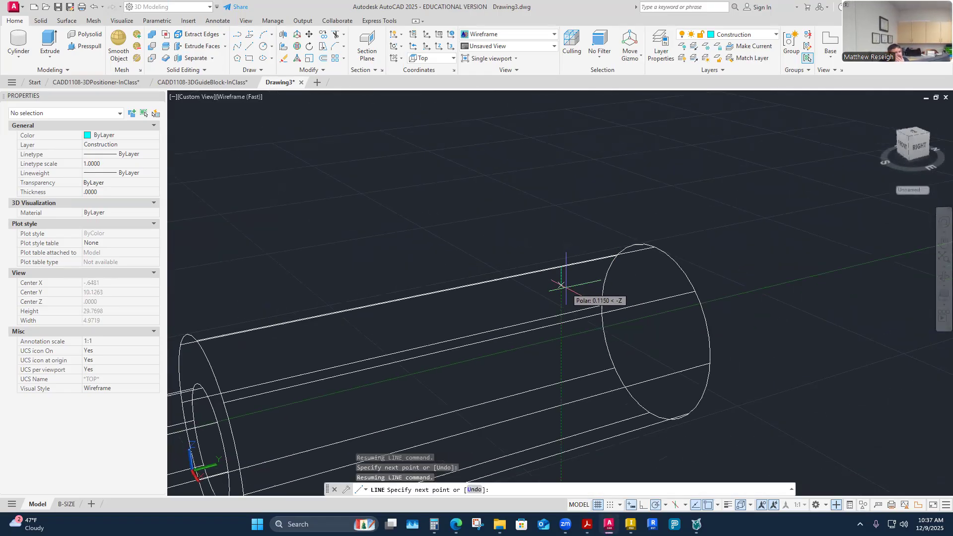
key(Escape)
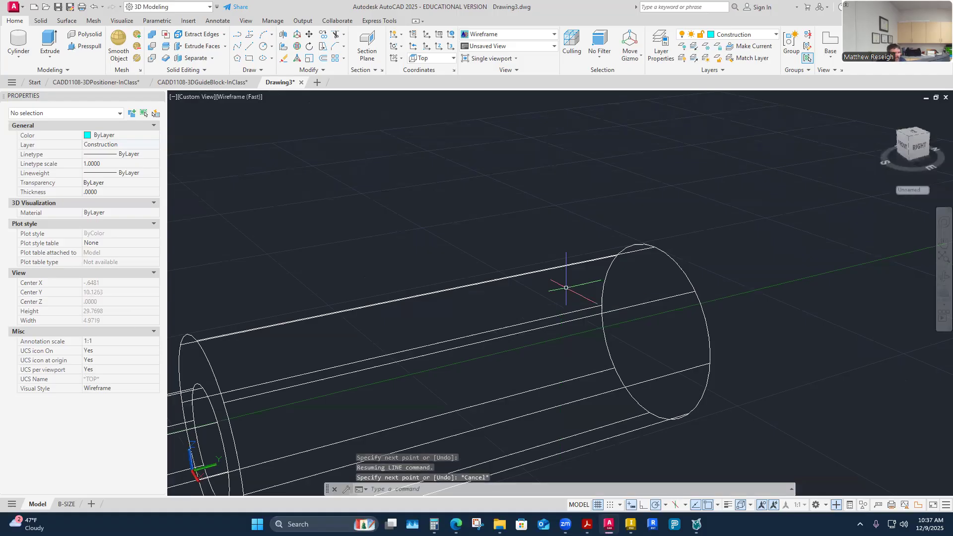
Check the length and endpoints of the new construction line, and clear the selection.
mouse_move(603, 266)
shift+middle_down()
mouse_move(621, 236)
mouse_move(611, 250)
mouse_move(637, 267)
mouse_move(611, 251)
shift+middle_up()
click(603, 246)
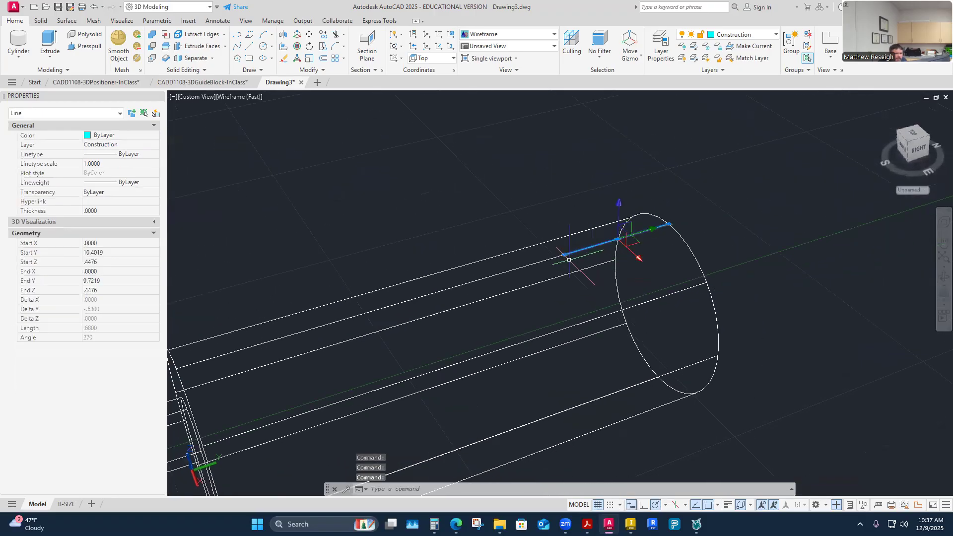
key(Escape)
key(Escape)
click(238, 35)
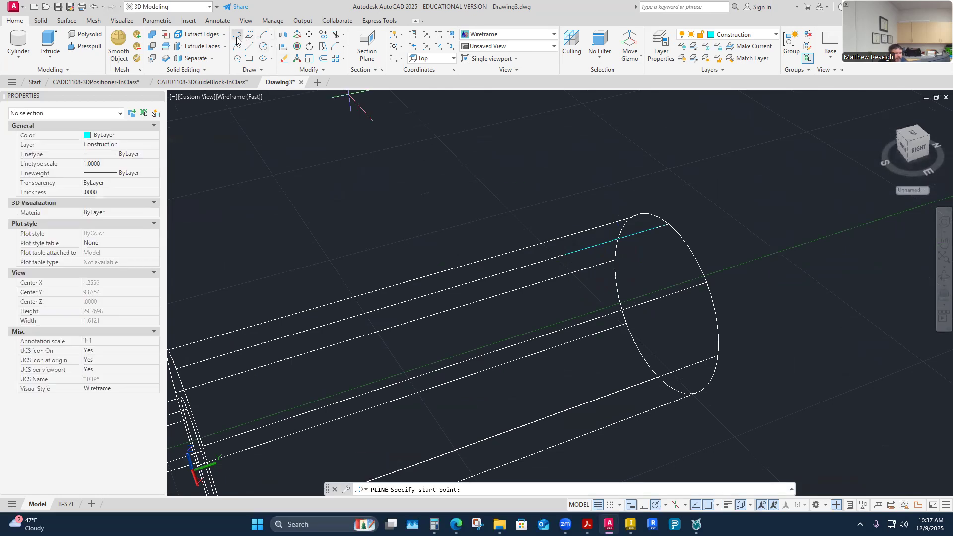
click(565, 254)
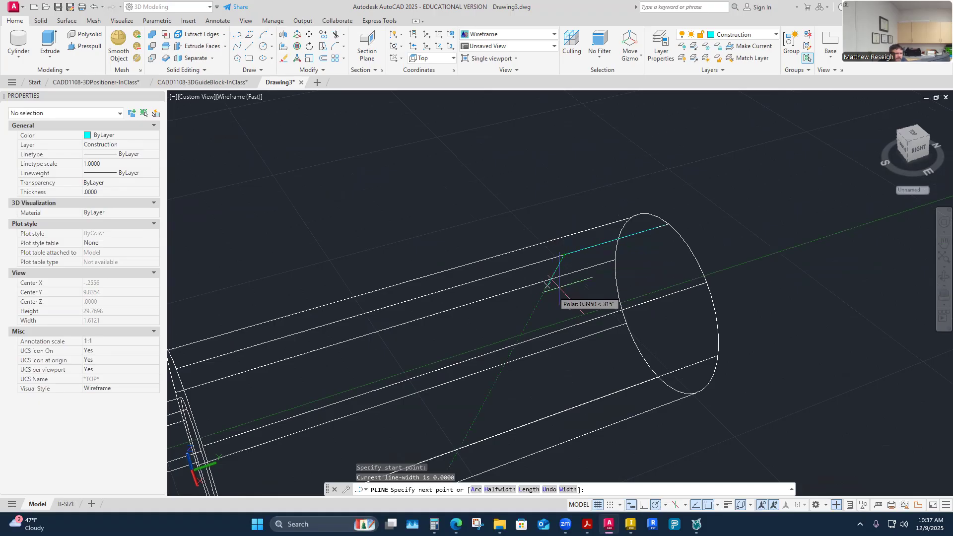
shift+middle_drag(579, 281, 576, 319)
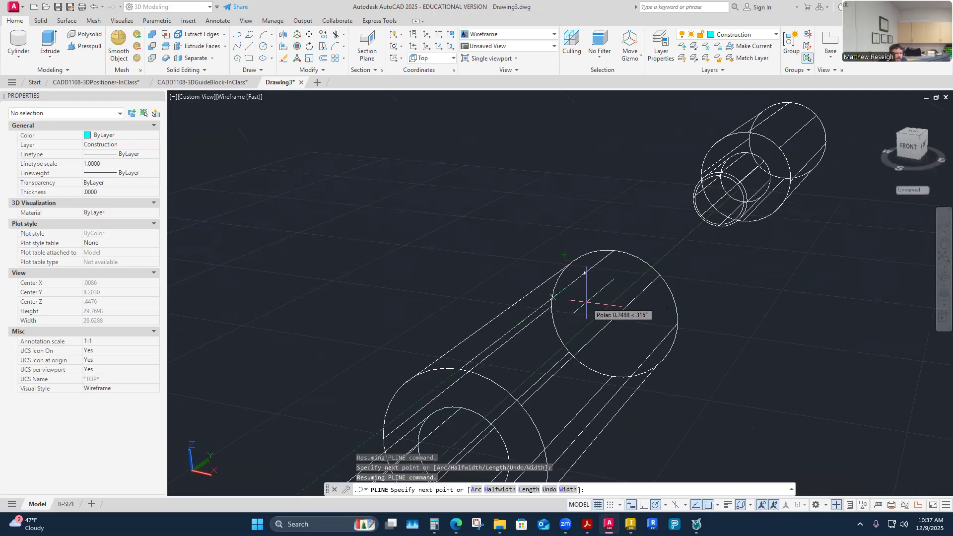
shift+middle_drag(617, 308, 608, 309)
click(437, 59)
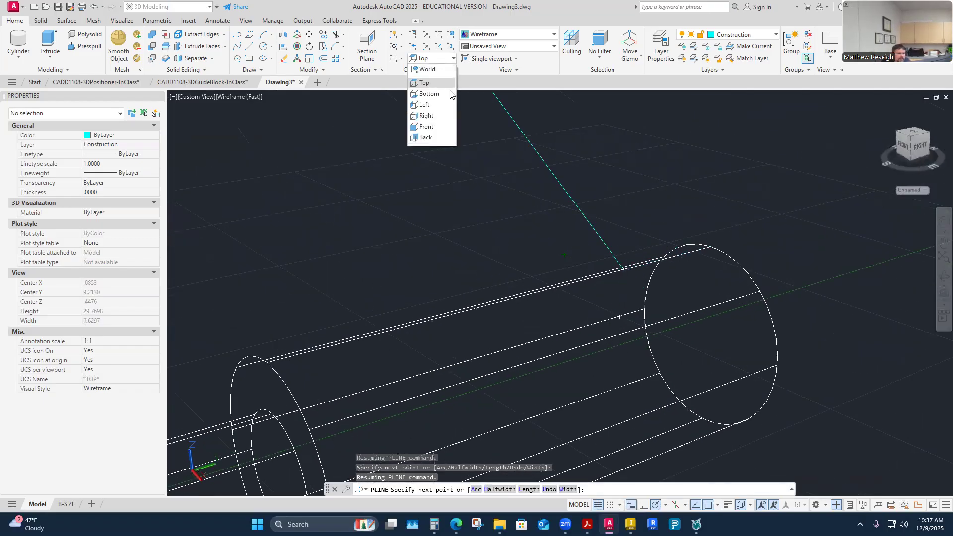
click(422, 120)
shift+middle_drag(666, 255, 654, 261)
key(Escape)
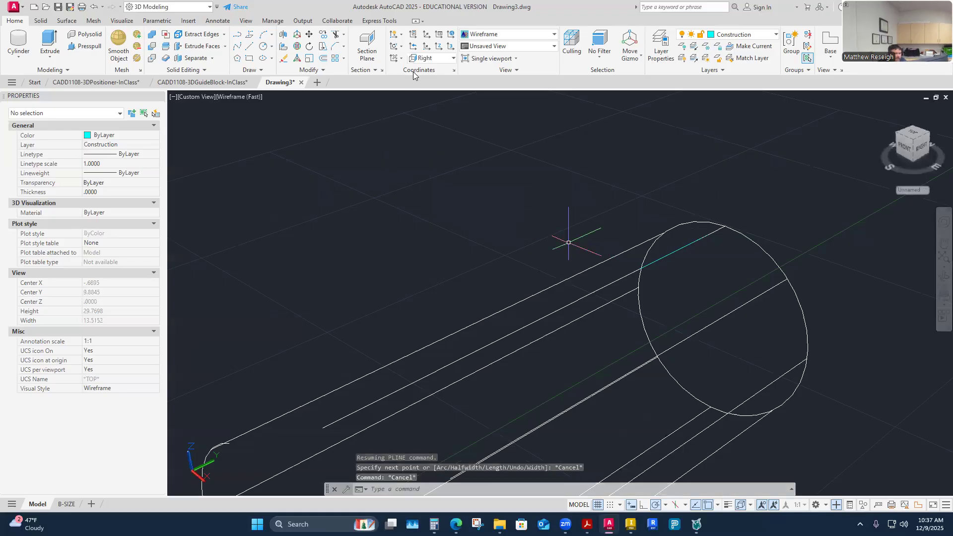
Set the current coordinate system to the Right UCS for drawing on the shaft's side plane.
click(452, 60)
click(429, 84)
click(432, 58)
click(425, 115)
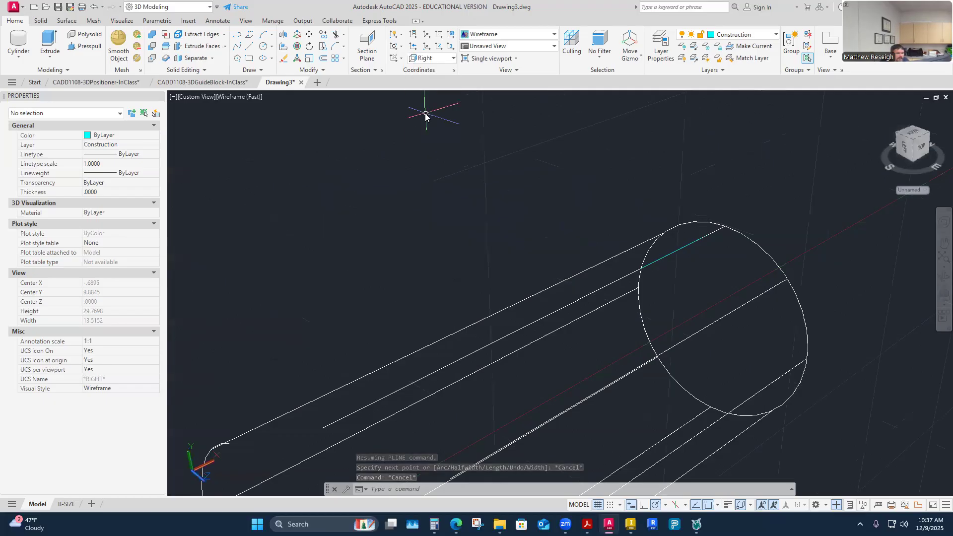
scroll(629, 261, down, 5)
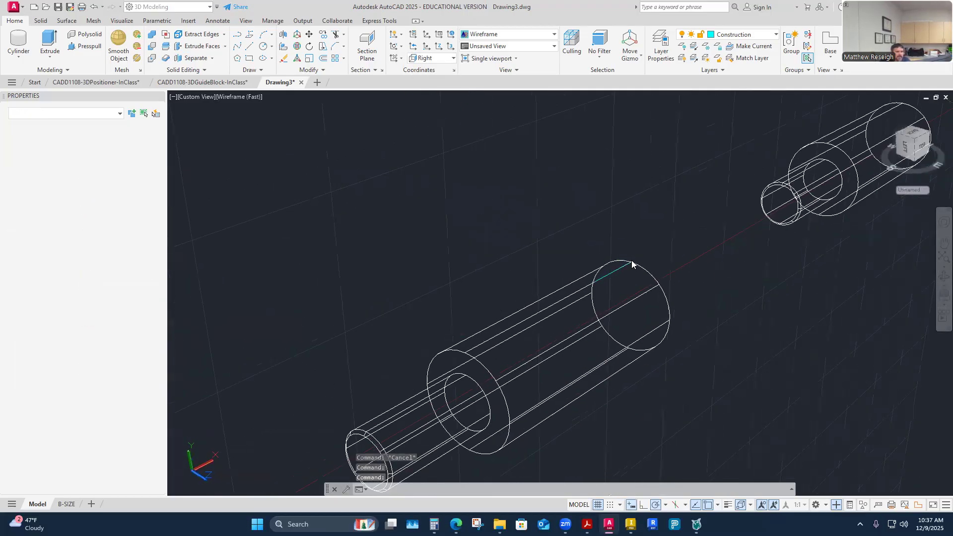
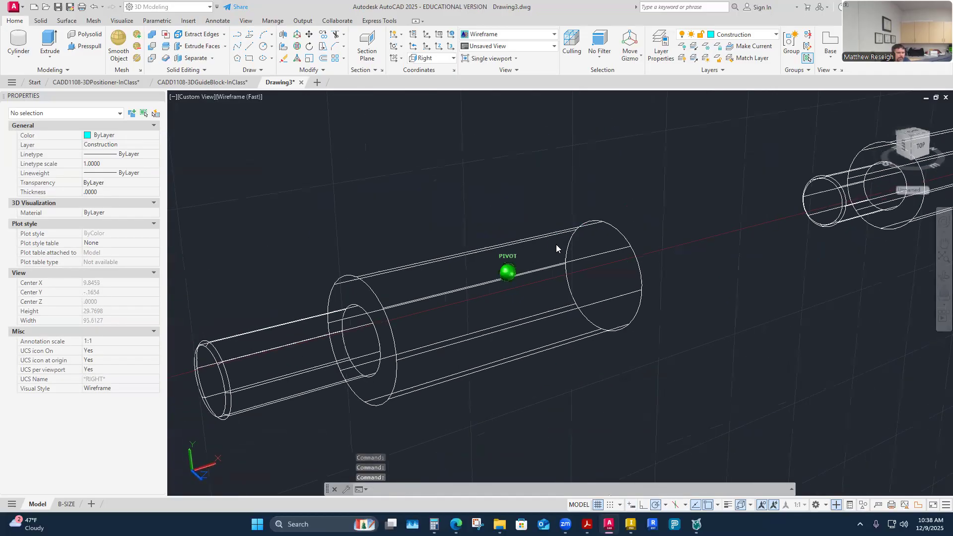
click(238, 36)
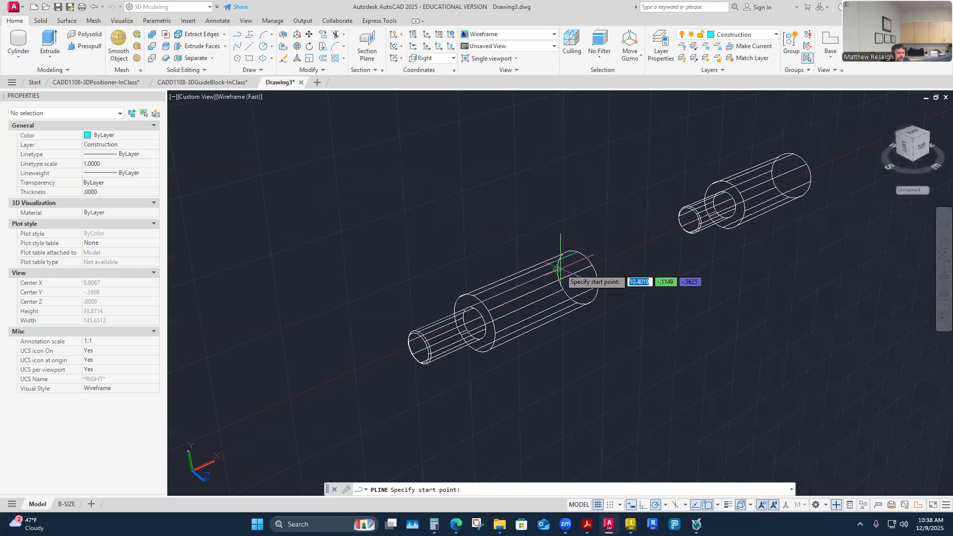
scroll(565, 269, up, 3)
scroll(563, 271, down, 4)
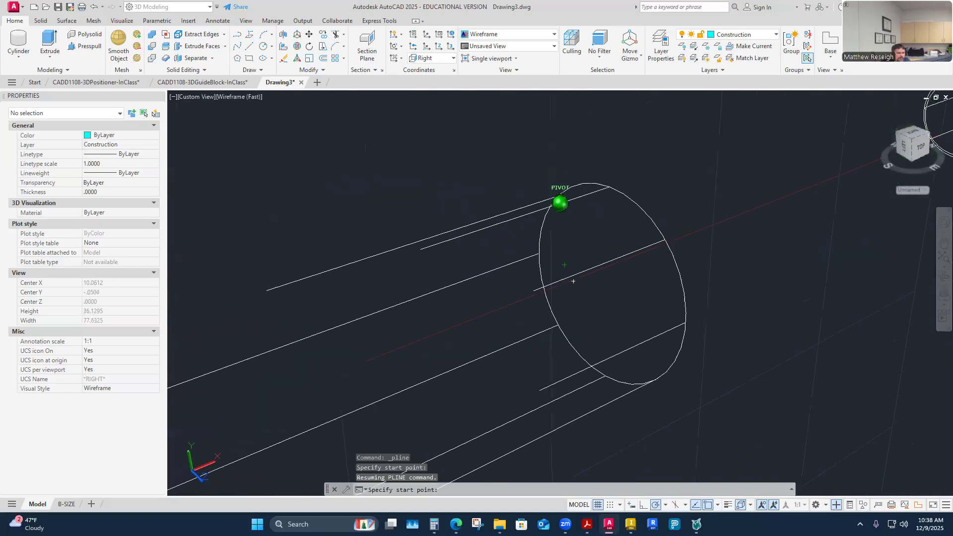
click(507, 222)
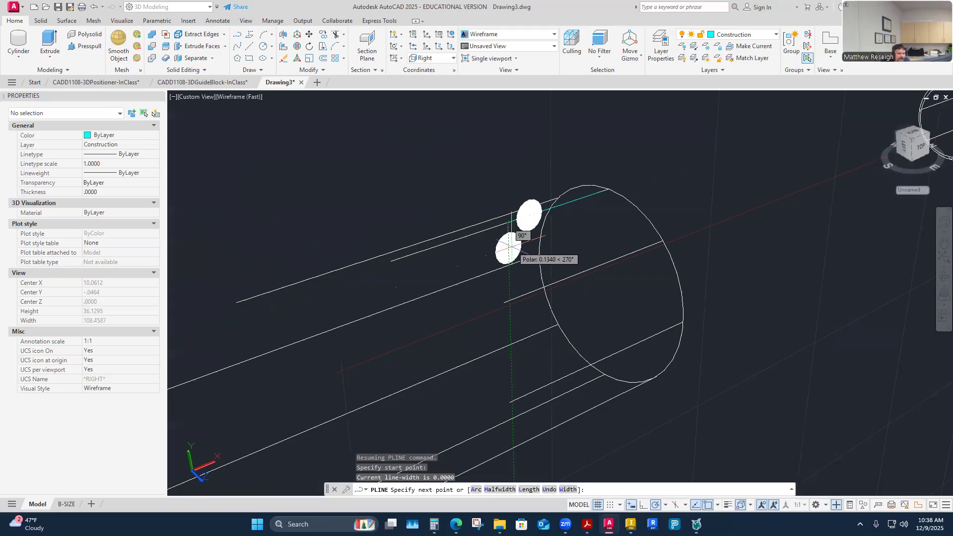
key(Escape)
key(Escape)
key(Escape)
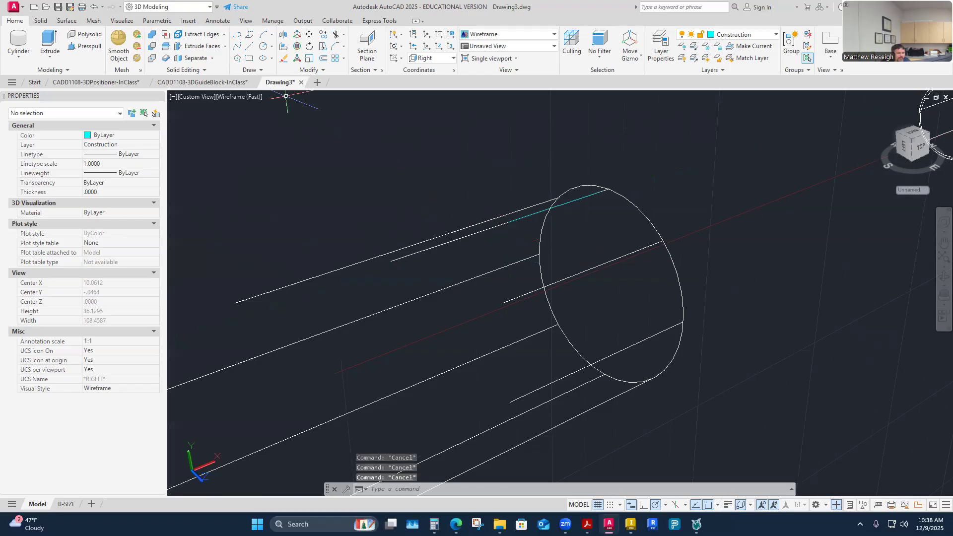
click(239, 36)
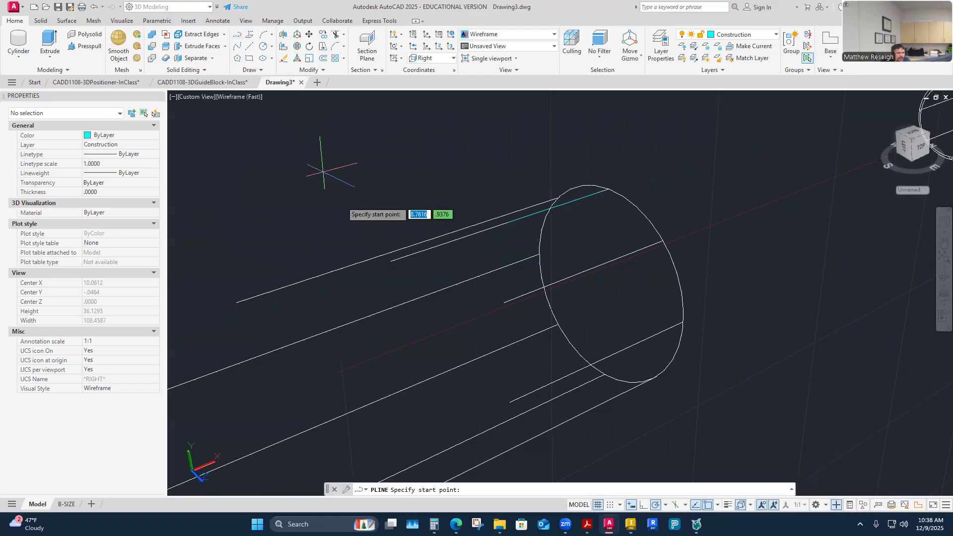
click(507, 222)
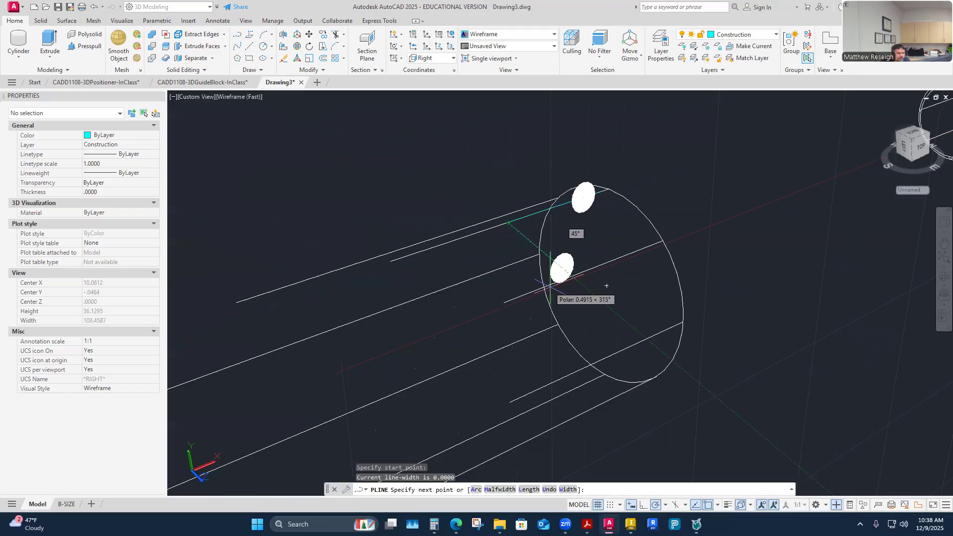
key(Escape)
key(Escape)
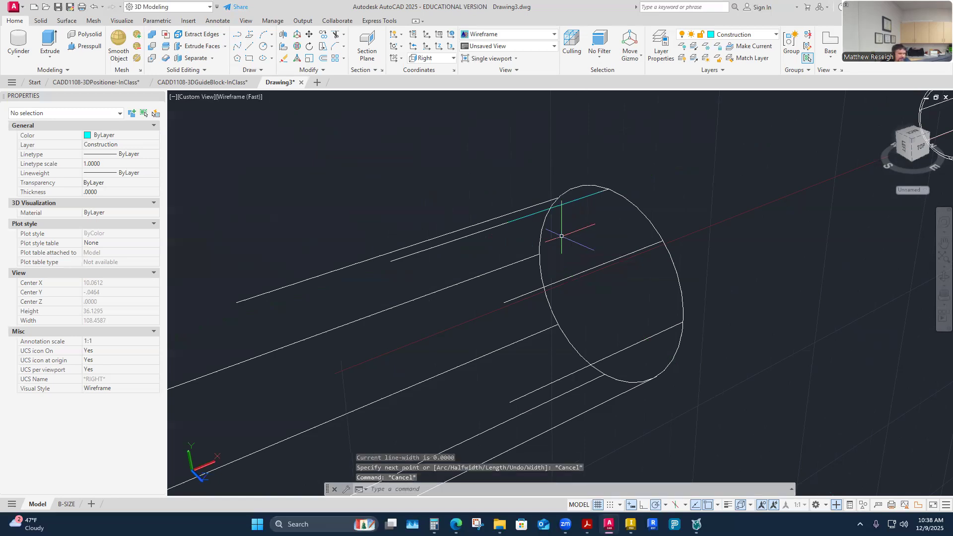
Draw lines from the construction line's inner end: .125 straight down, and 1.25 parallel to the shaft axis toward the shoulder.
mouse_move(551, 209)
shift+middle_down()
mouse_move(567, 292)
mouse_move(579, 300)
mouse_move(558, 286)
mouse_move(549, 256)
shift+middle_up()
click(249, 46)
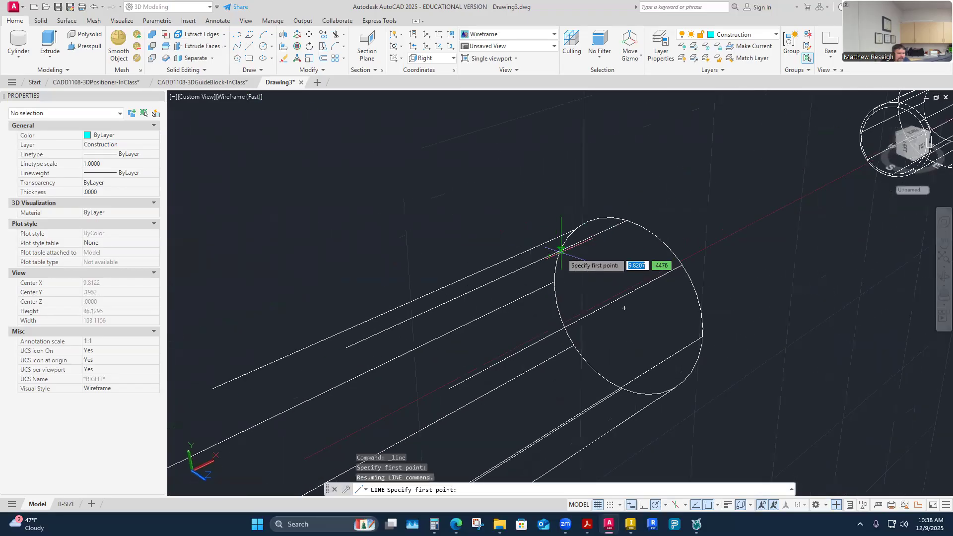
click(548, 255)
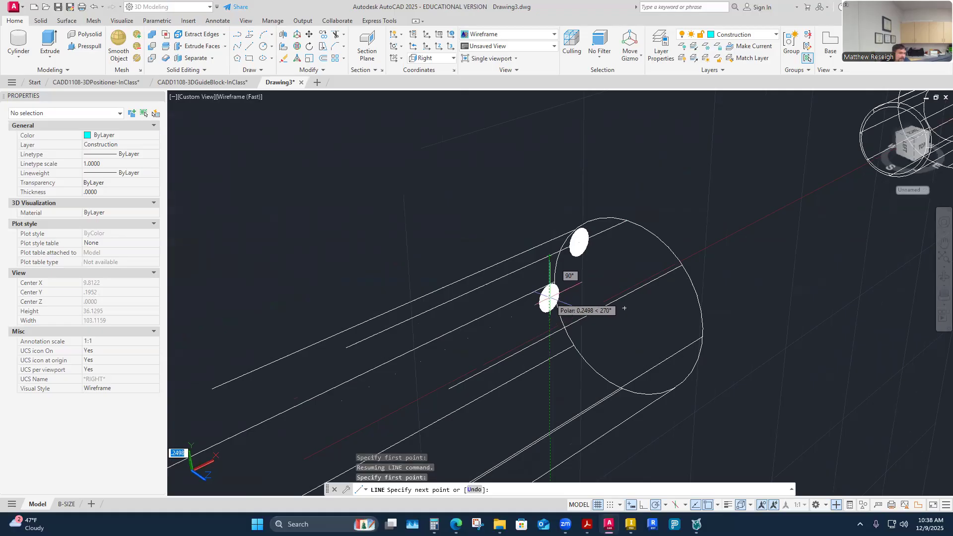
text(.125)
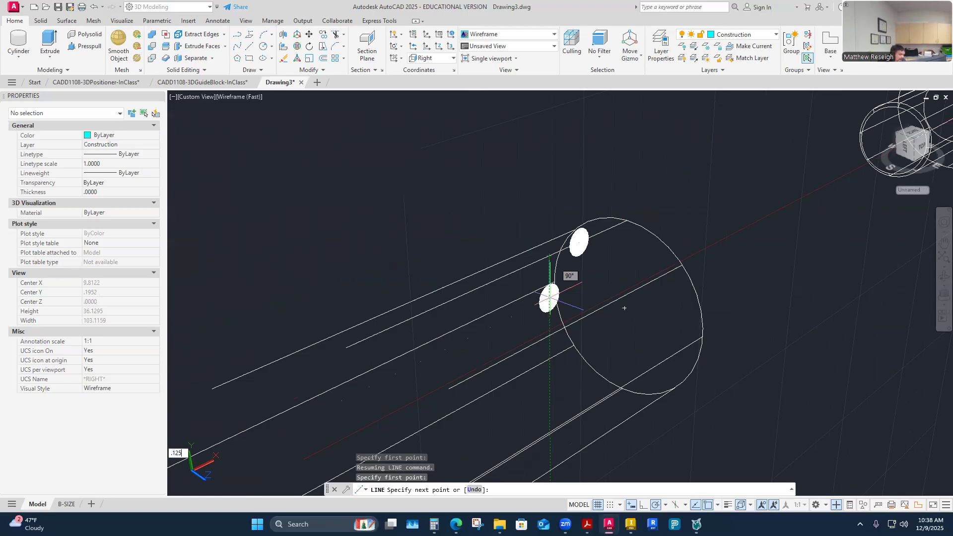
key(Return)
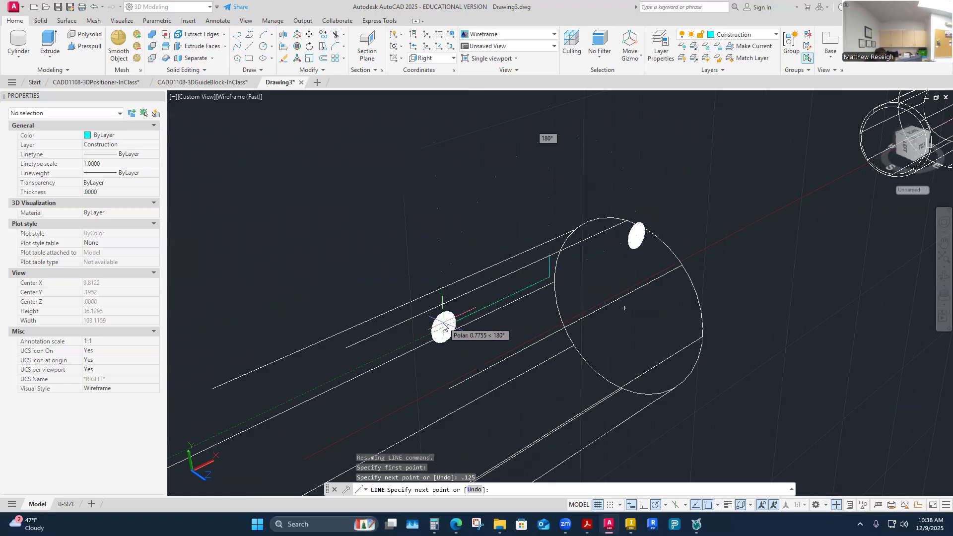
text(1.25)
key(Return)
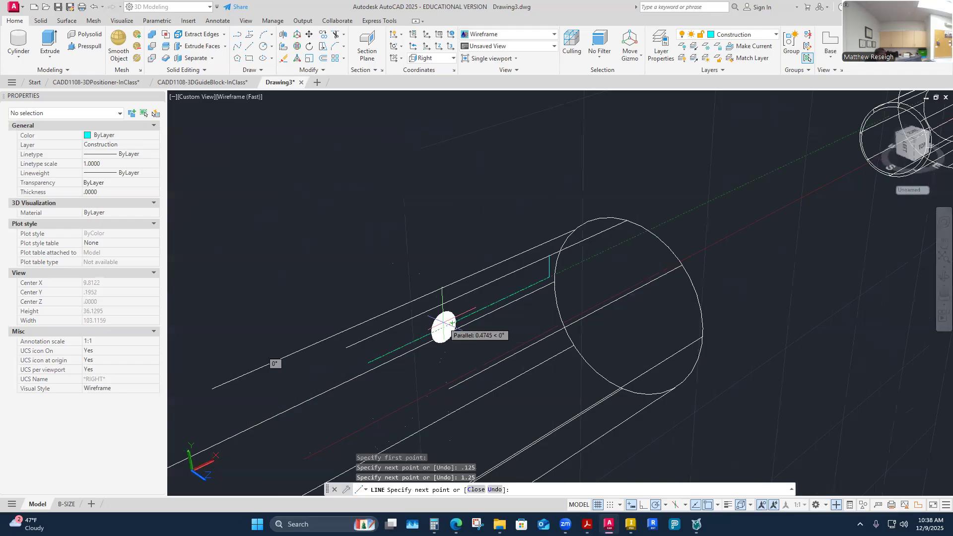
Draw a .125 line straight up from the 1.25 line's end and close the rectangle back to its starting corner.
scroll(446, 339, down, 2)
shift+middle_drag(446, 338, 426, 319)
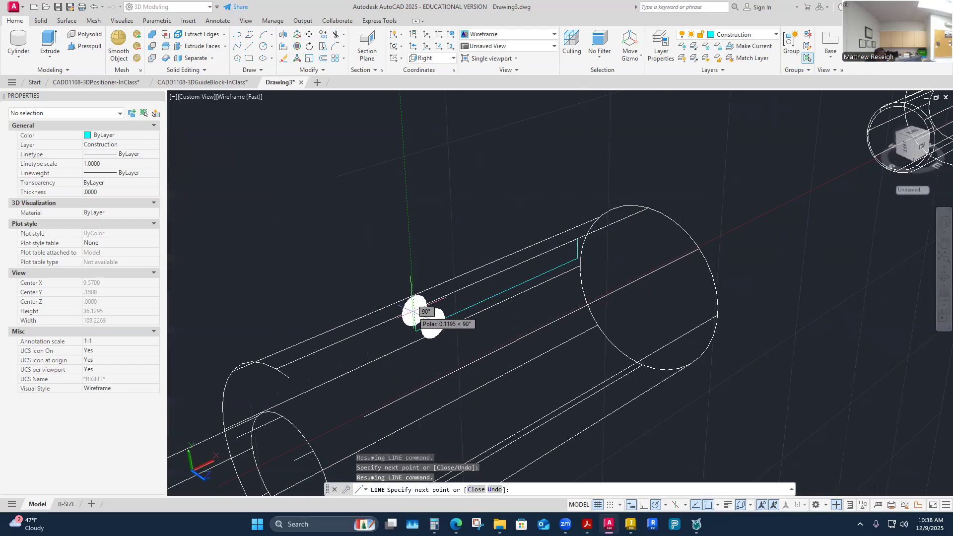
shift+middle_drag(412, 278, 452, 323)
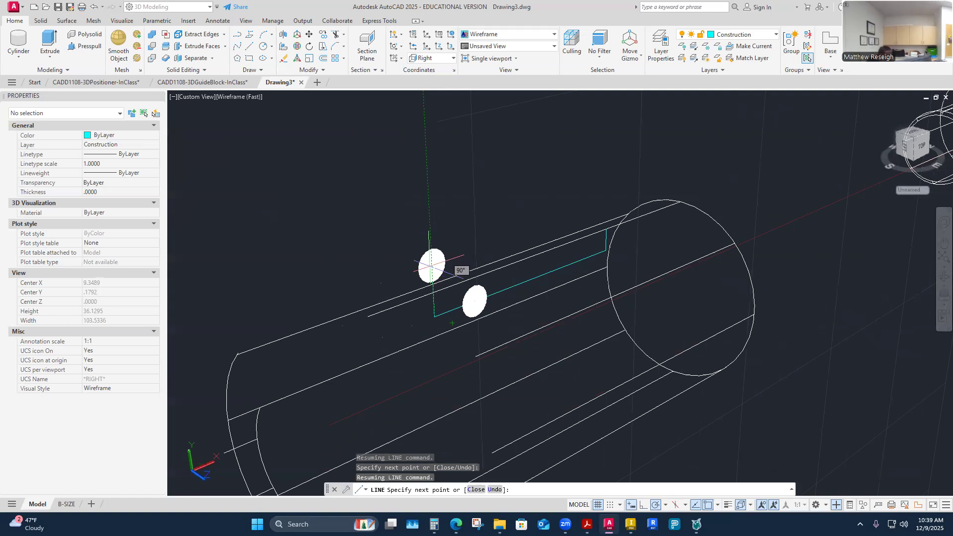
text(.125)
key(Return)
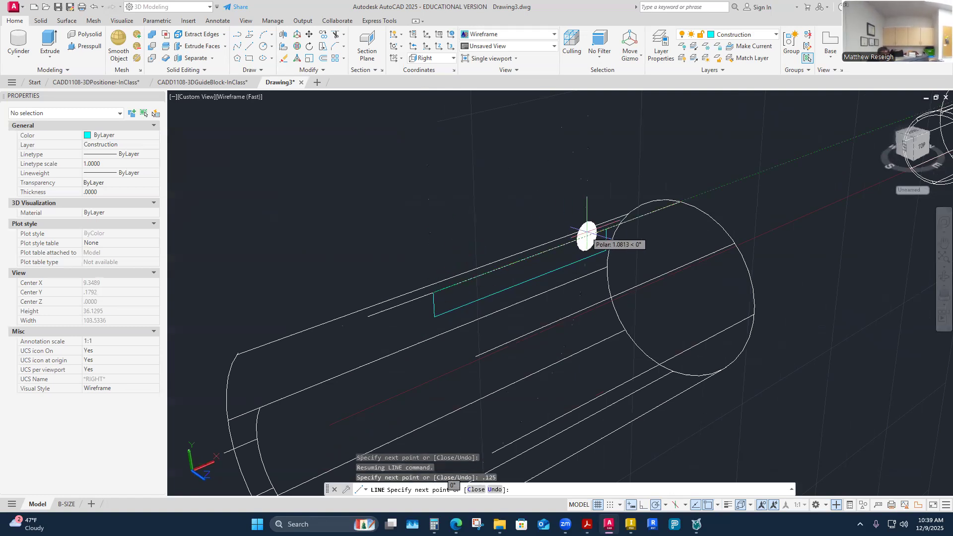
click(676, 204)
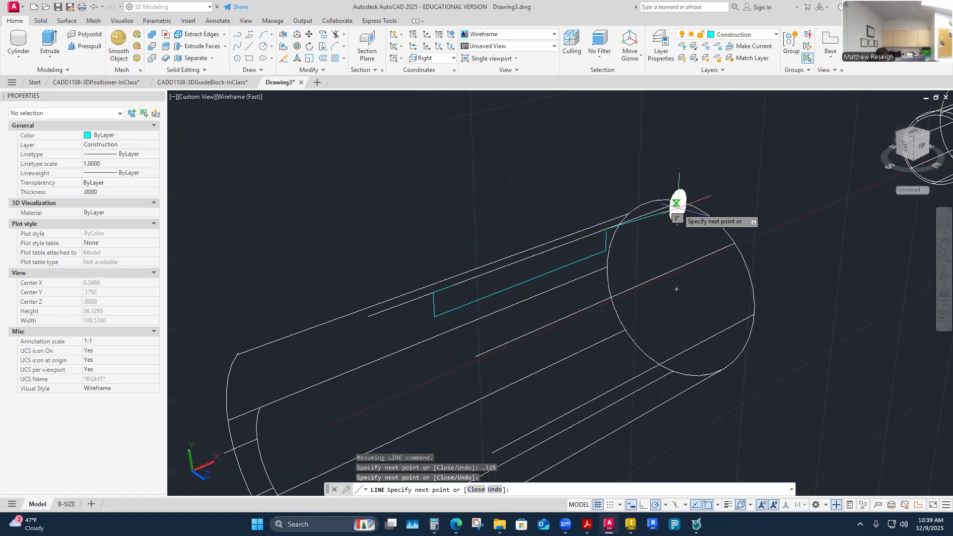
key(Escape)
scroll(566, 261, down, 5)
mouse_move(559, 270)
shift+middle_down()
mouse_move(570, 313)
mouse_move(621, 315)
mouse_move(642, 335)
mouse_move(633, 334)
shift+middle_up()
scroll(571, 312, up, 5)
scroll(542, 276, down, 4)
scroll(583, 293, up, 2)
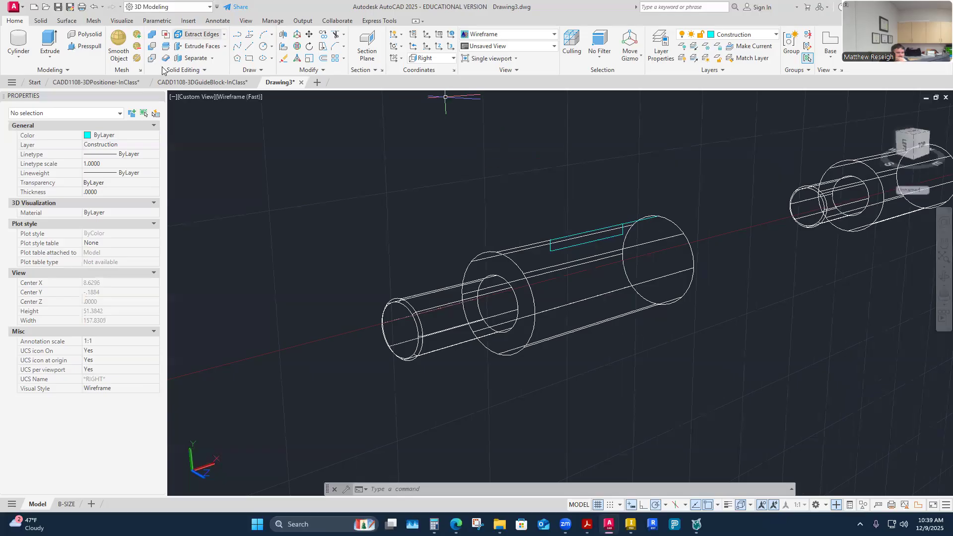
click(86, 48)
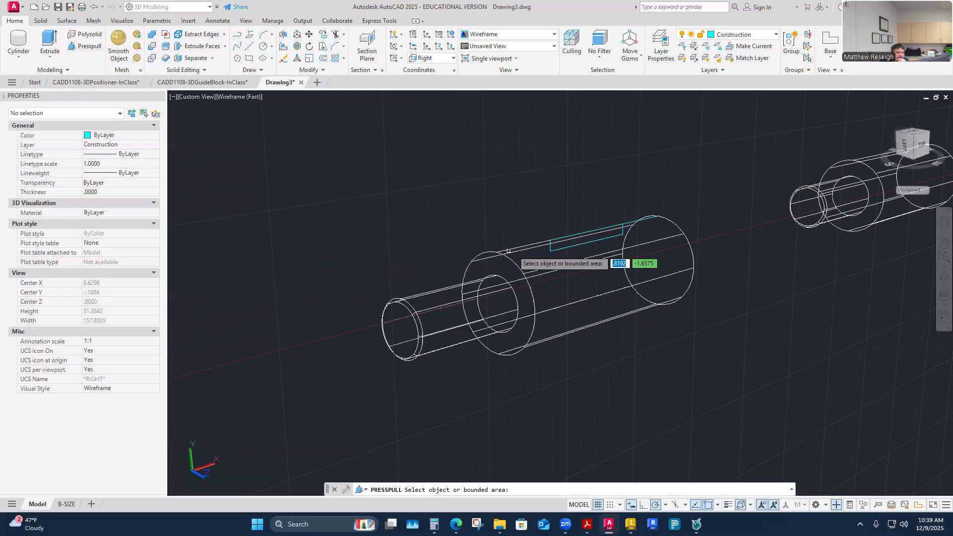
scroll(570, 246, up, 2)
scroll(568, 246, down, 4)
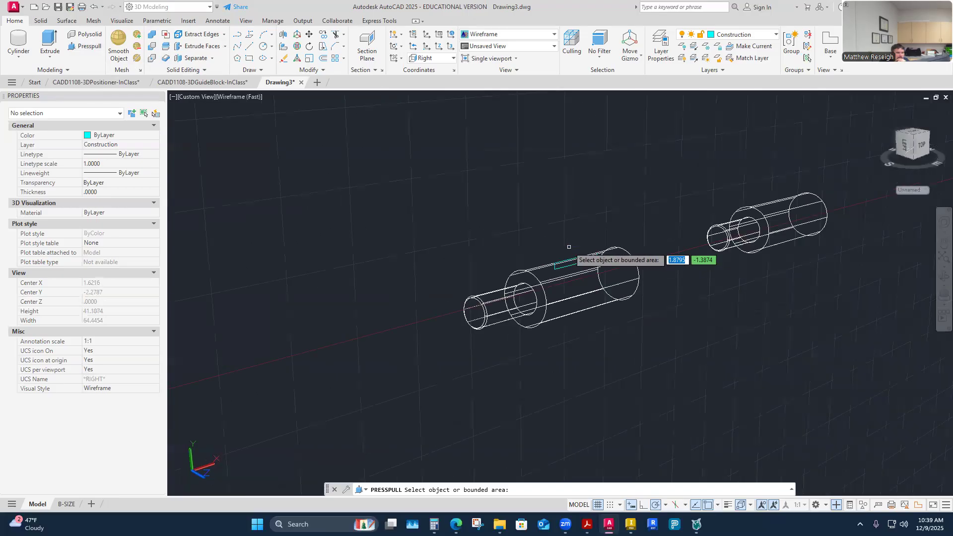
scroll(582, 258, up, 3)
scroll(589, 257, down, 4)
shift+middle_drag(591, 253, 572, 330)
scroll(570, 329, up, 1)
scroll(553, 293, up, 3)
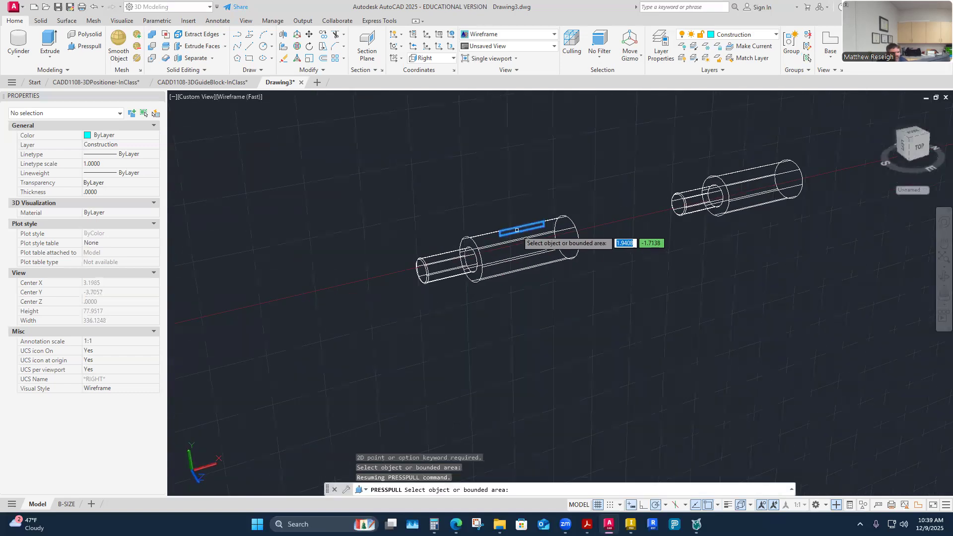
scroll(515, 230, down, 2)
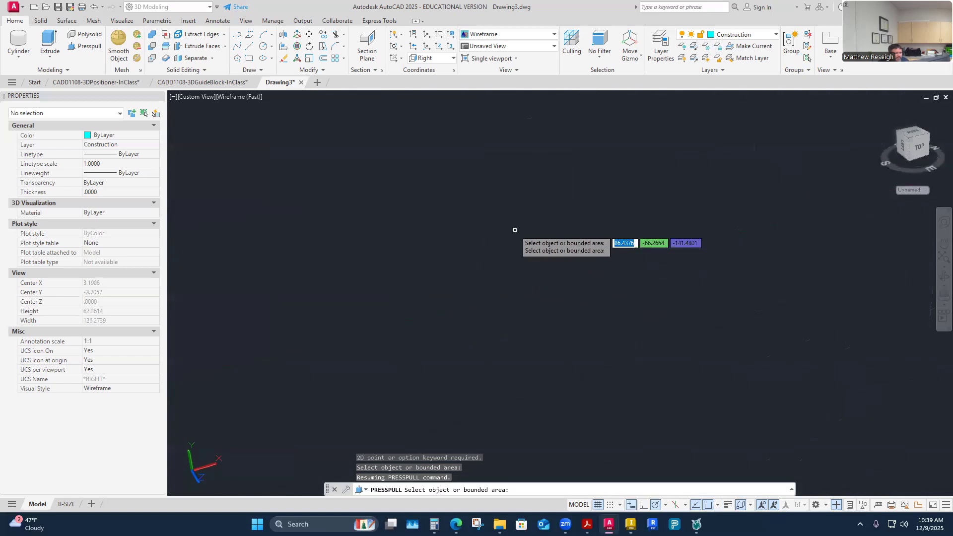
scroll(545, 282, up, 5)
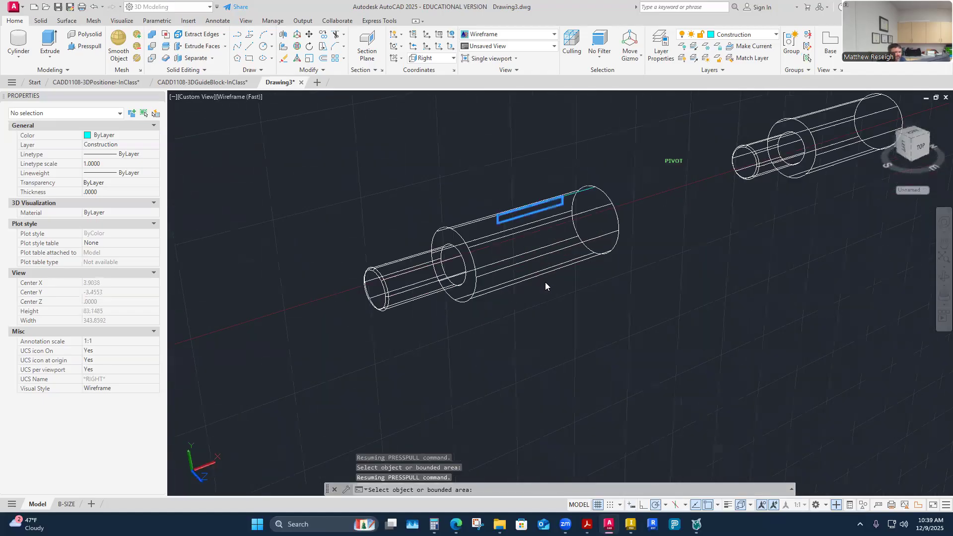
scroll(545, 282, down, 3)
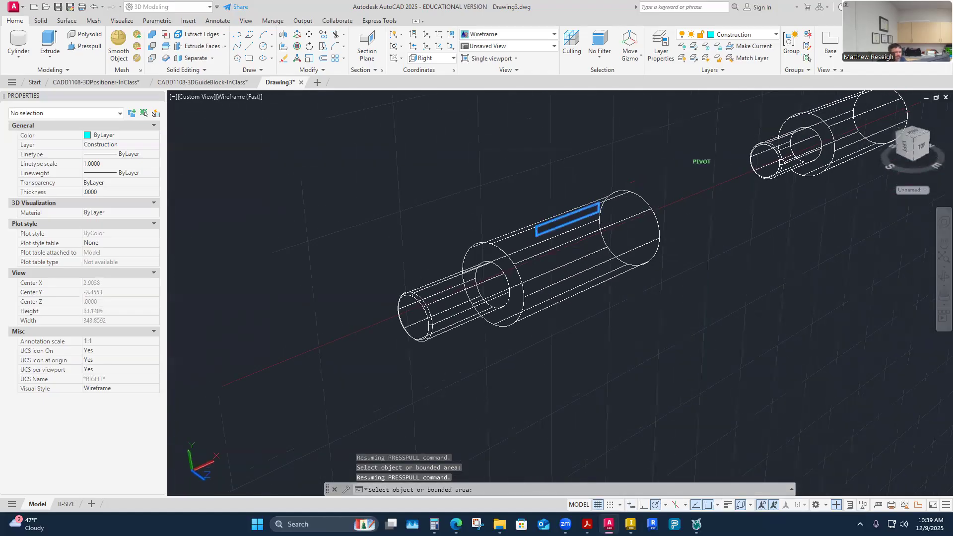
shift+middle_drag(545, 282, 550, 283)
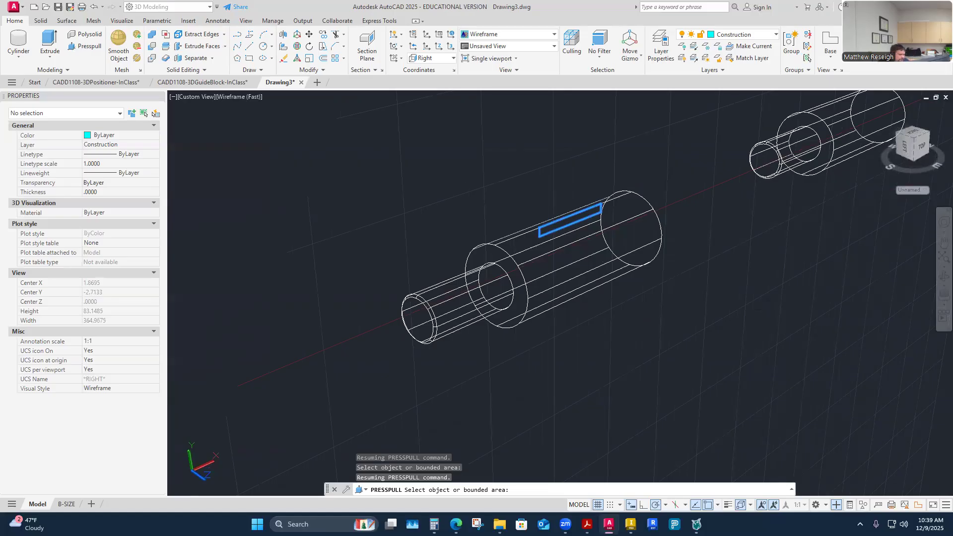
key(Escape)
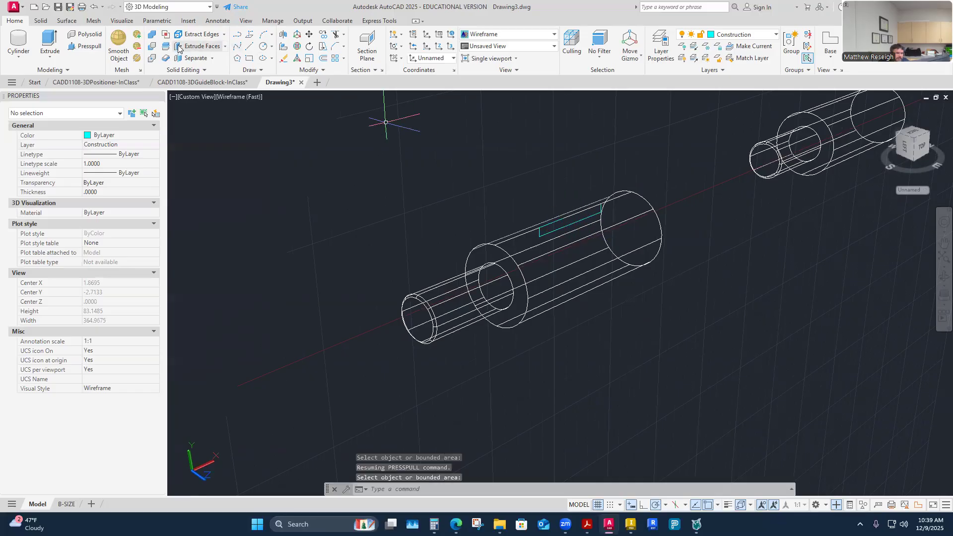
click(74, 46)
click(565, 226)
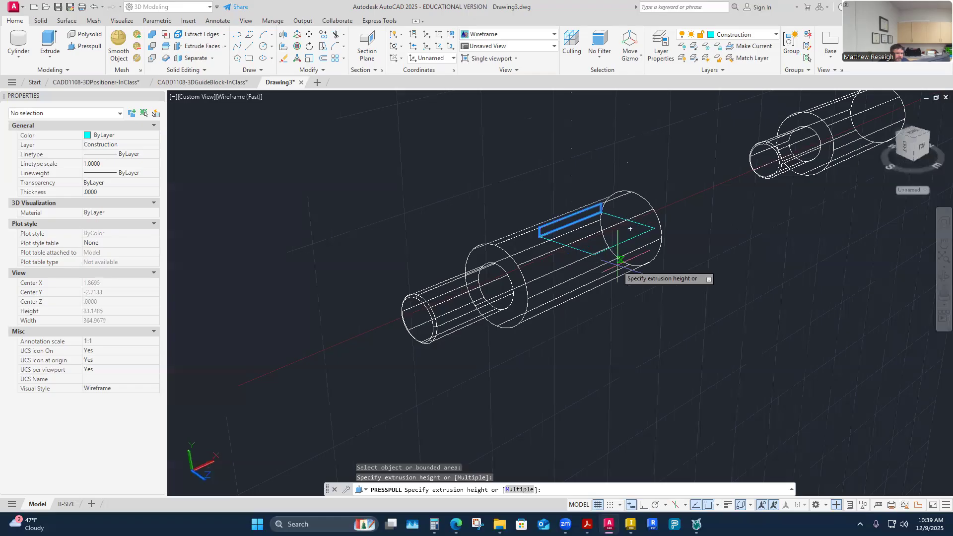
key(Escape)
key(Escape)
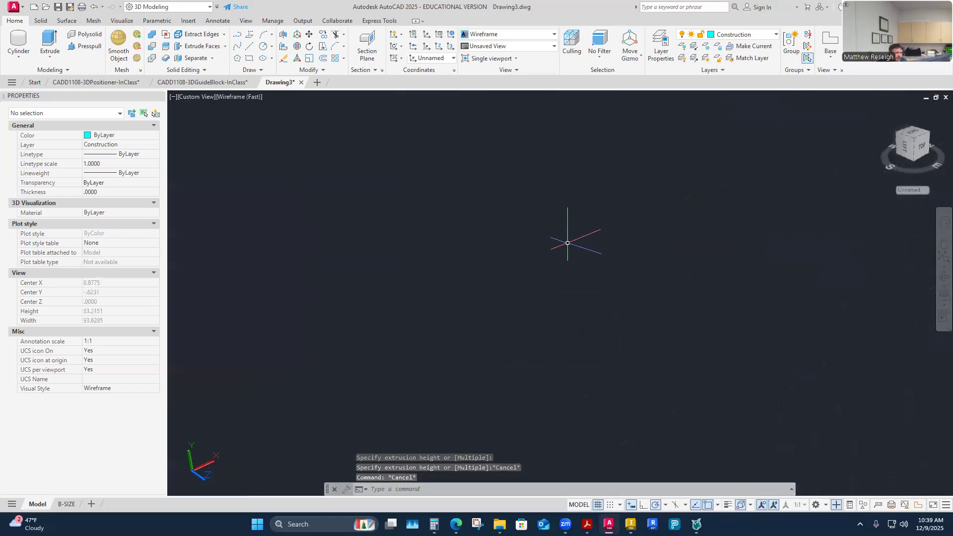
Set the current coordinate system to the Right UCS.
scroll(568, 330, down, 3)
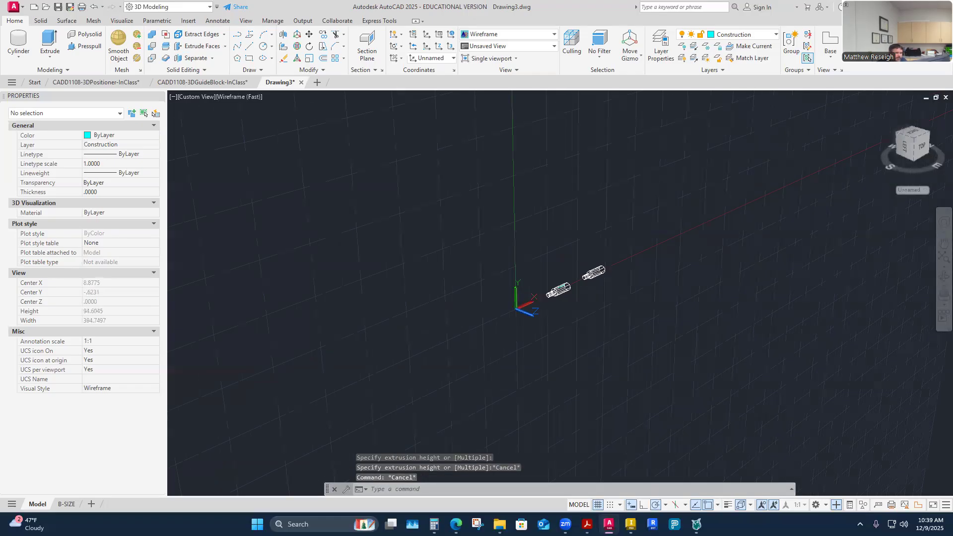
mouse_move(564, 336)
shift+middle_down()
mouse_move(572, 318)
mouse_move(612, 303)
mouse_move(596, 297)
mouse_move(660, 303)
shift+middle_up()
scroll(612, 303, up, 6)
scroll(610, 302, down, 2)
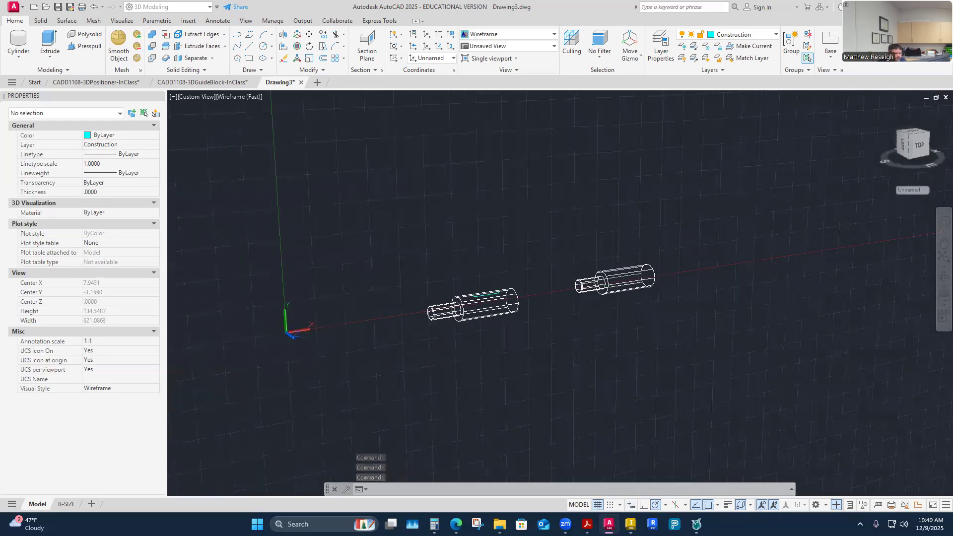
click(451, 59)
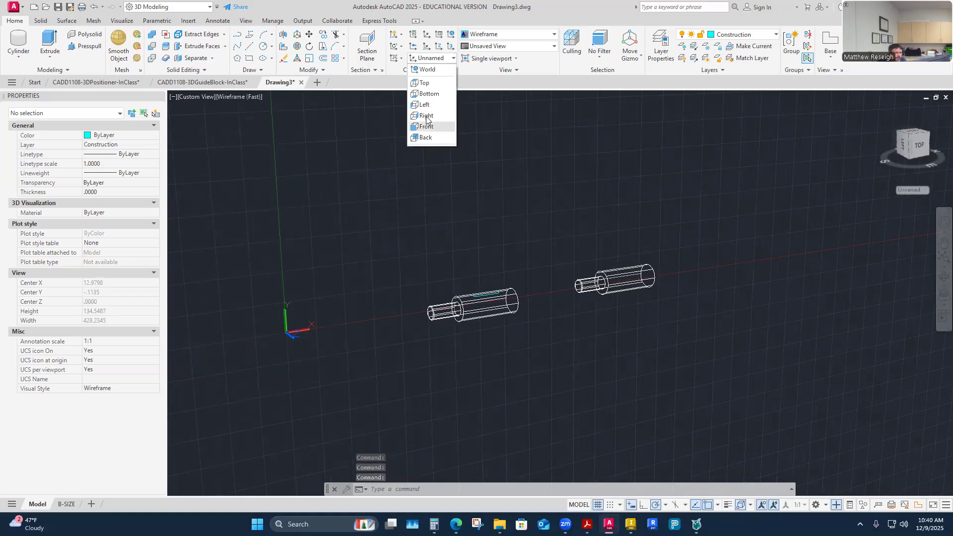
click(426, 121)
shift+middle_drag(480, 239, 466, 95)
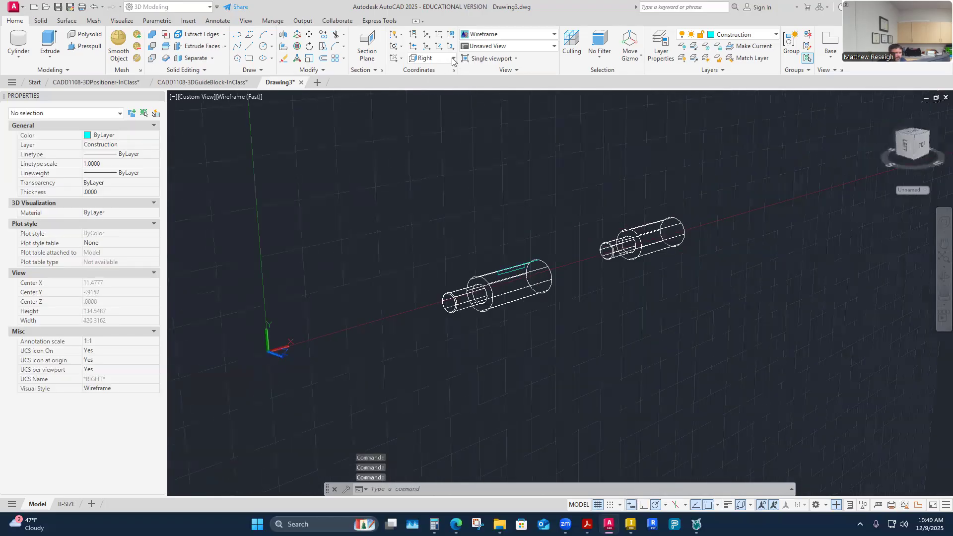
Set the current coordinate system to the Top UCS.
click(452, 59)
click(423, 84)
shift+middle_drag(544, 334, 554, 390)
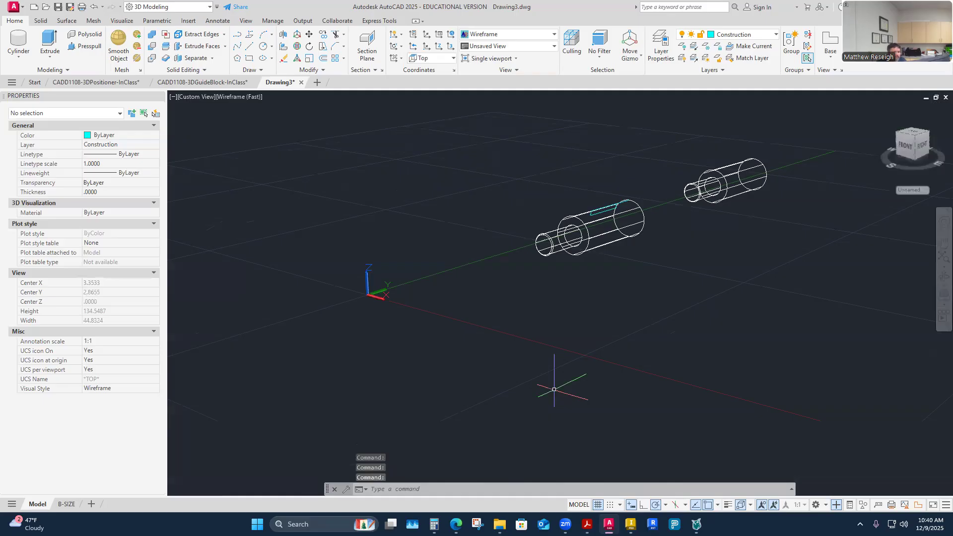
scroll(633, 271, up, 5)
scroll(634, 271, down, 6)
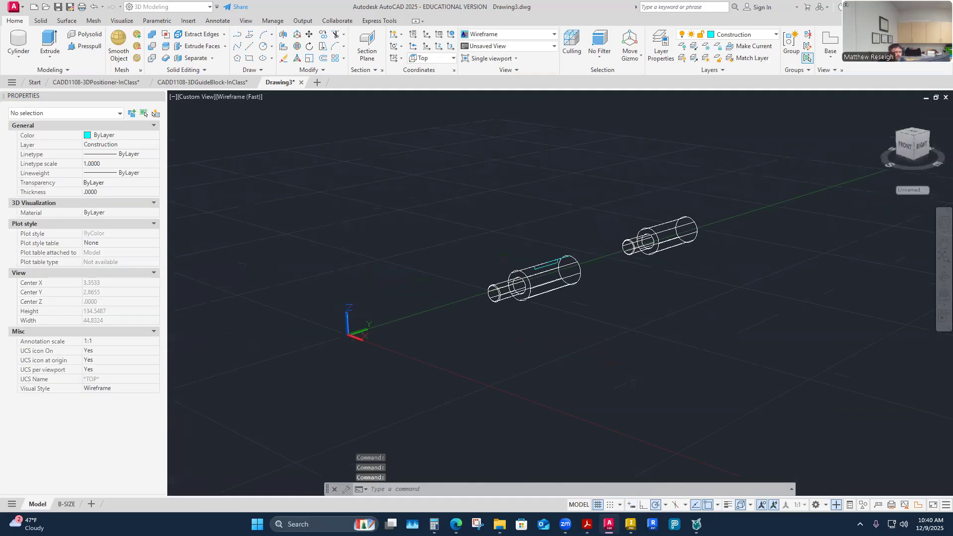
scroll(558, 308, up, 5)
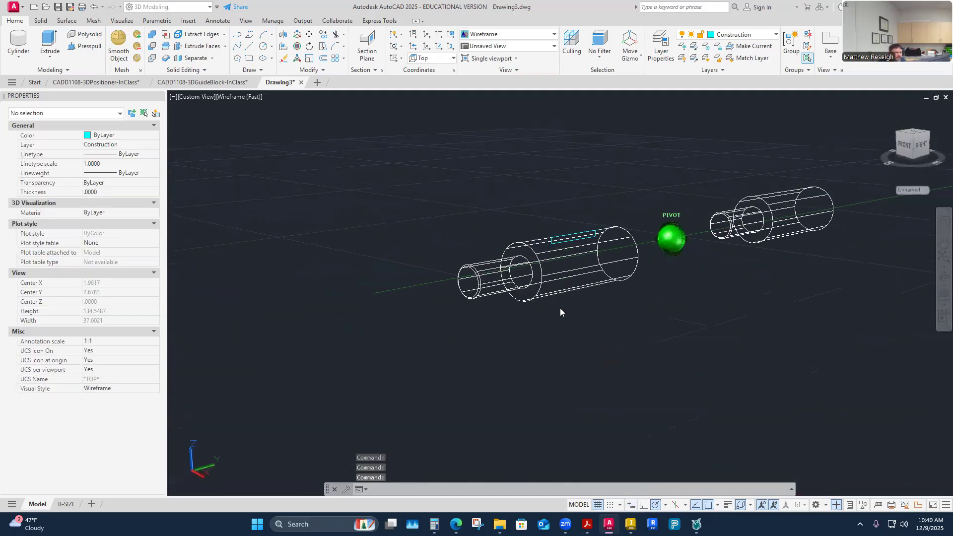
shift+middle_drag(557, 308, 555, 305)
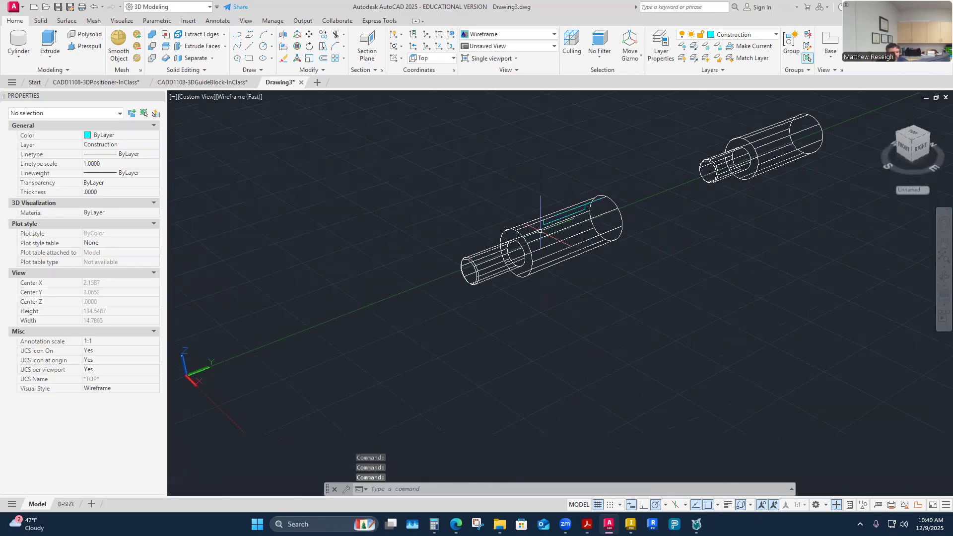
Check the drawing views on the B-SIZE layout, and return to model space with the shaft carrying the rectangle in close view.
scroll(588, 213, down, 5)
scroll(574, 256, up, 4)
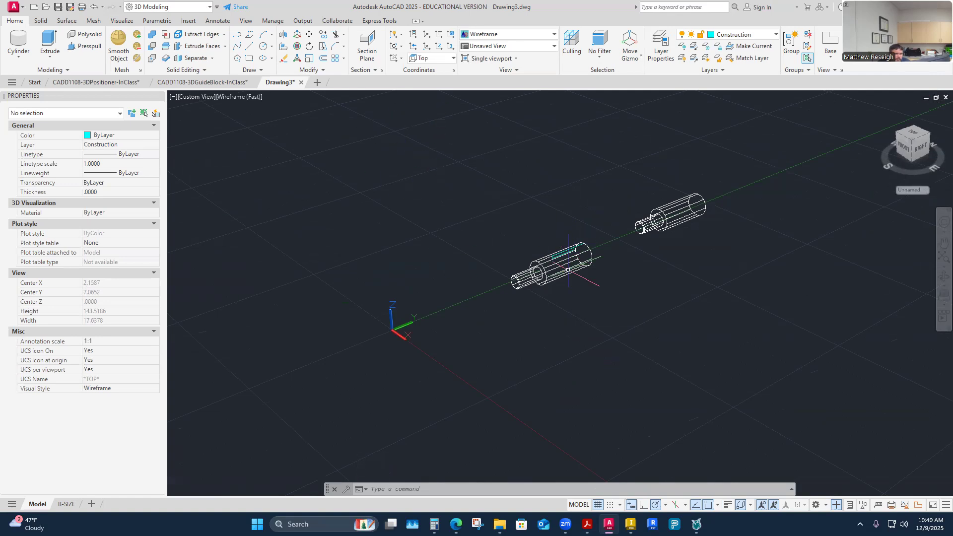
scroll(564, 261, up, 4)
scroll(563, 259, down, 4)
scroll(563, 259, up, 4)
scroll(565, 281, down, 6)
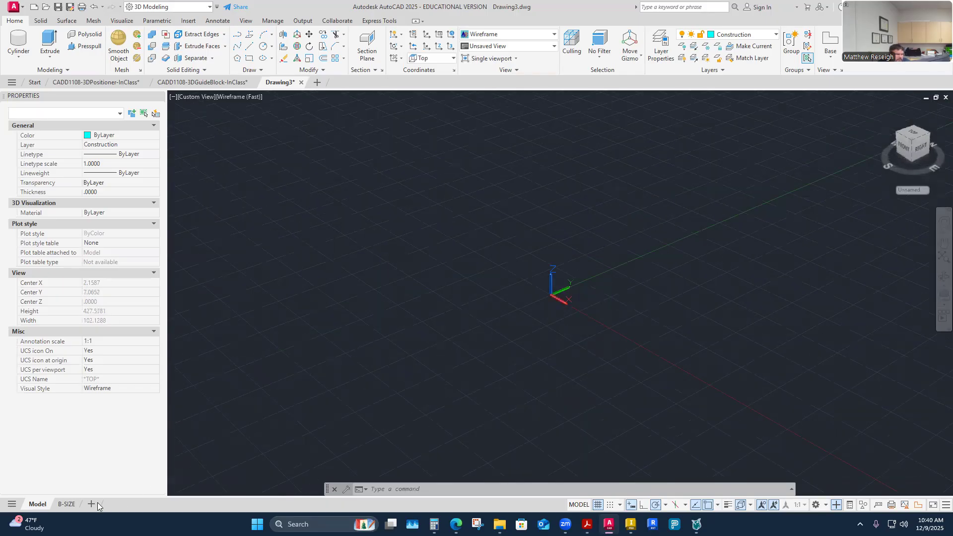
click(66, 504)
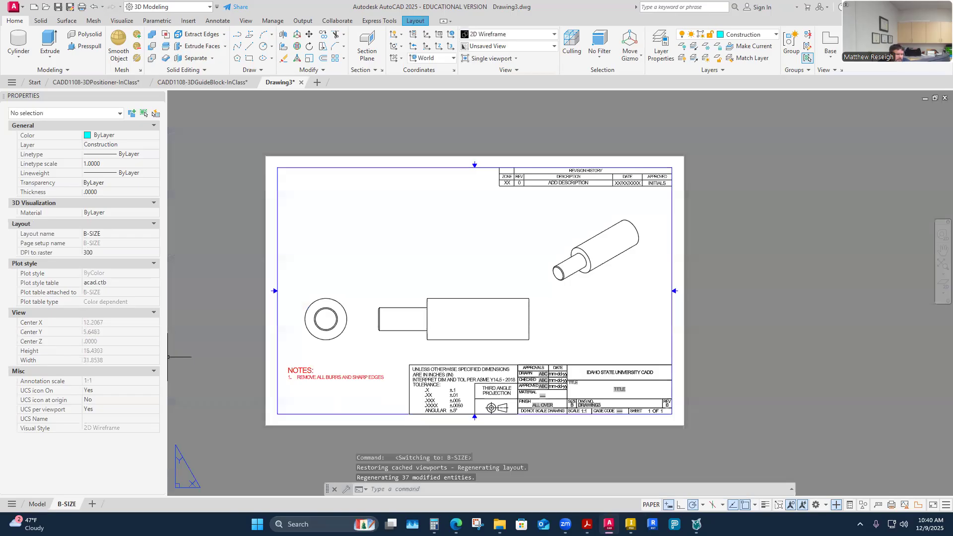
click(38, 504)
scroll(561, 290, down, 1)
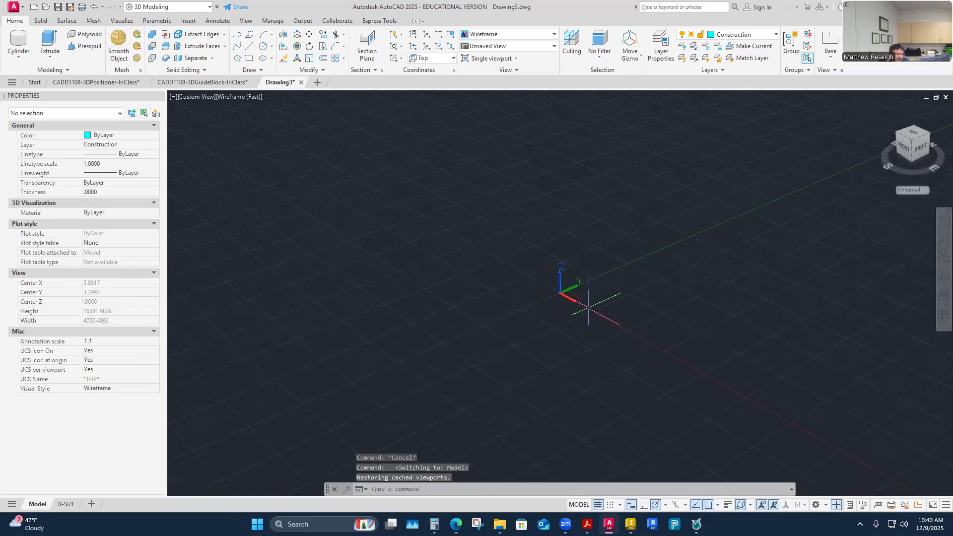
shift+middle_drag(588, 308, 588, 308)
middle_click(481, 352)
middle_click(482, 352)
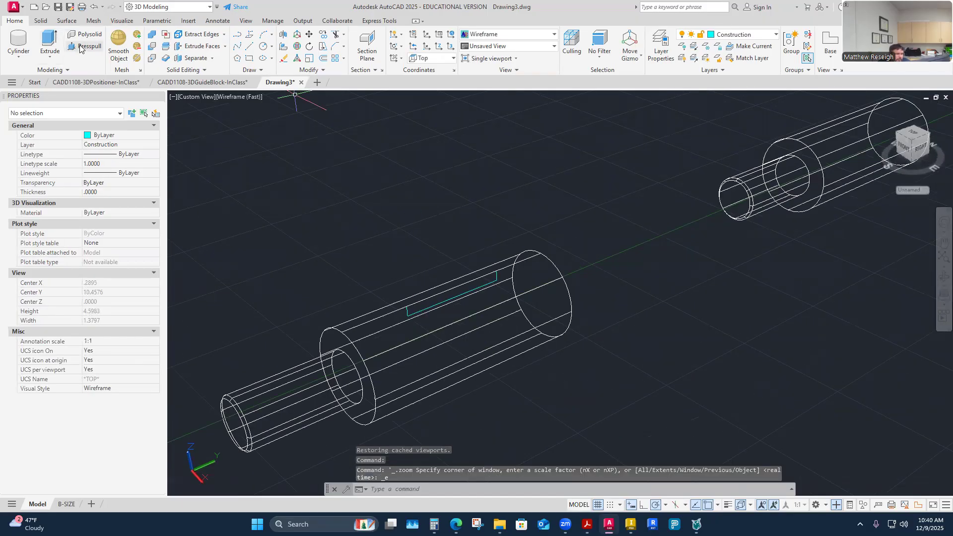
Try to join the rectangle's four lines, using its lower 1.25 line as the source, and check whether they select as one.
click(417, 313)
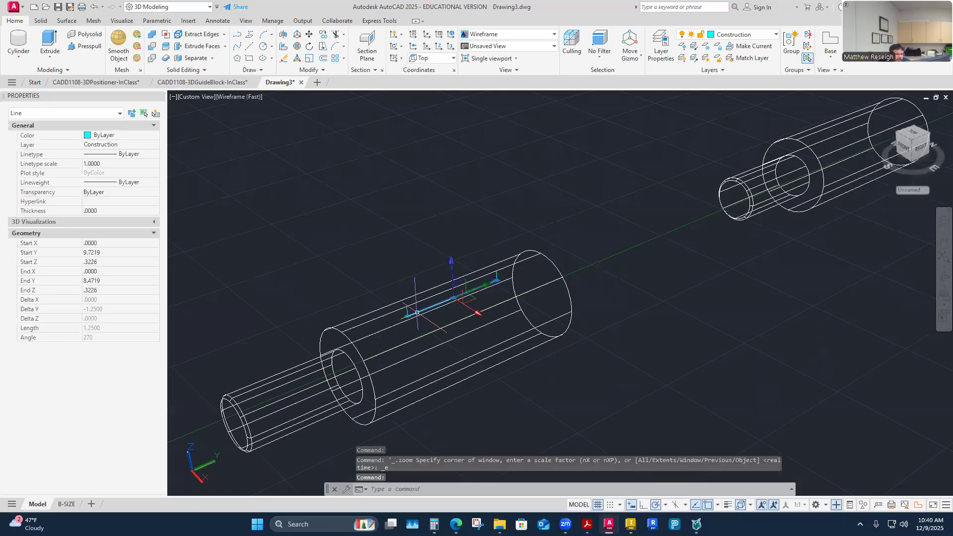
click(323, 70)
click(320, 93)
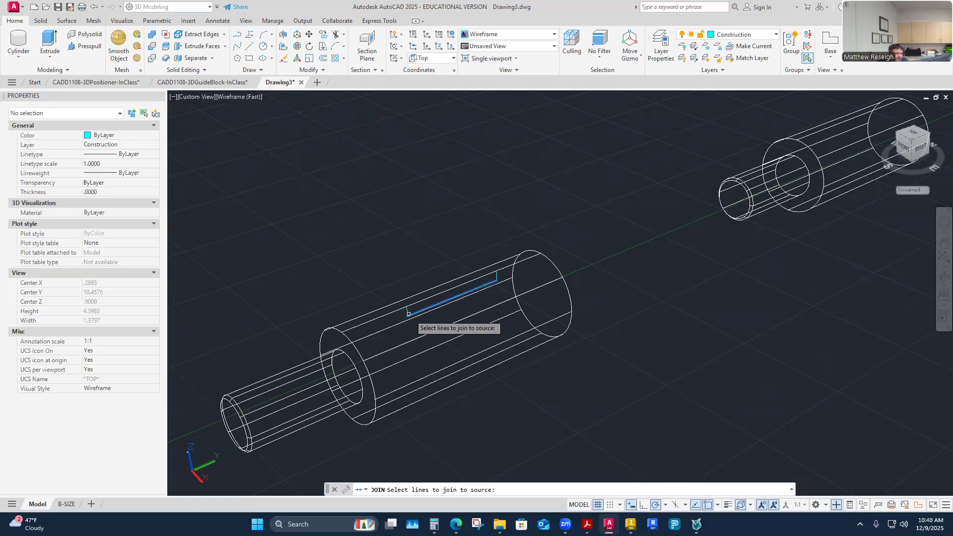
click(431, 298)
click(497, 274)
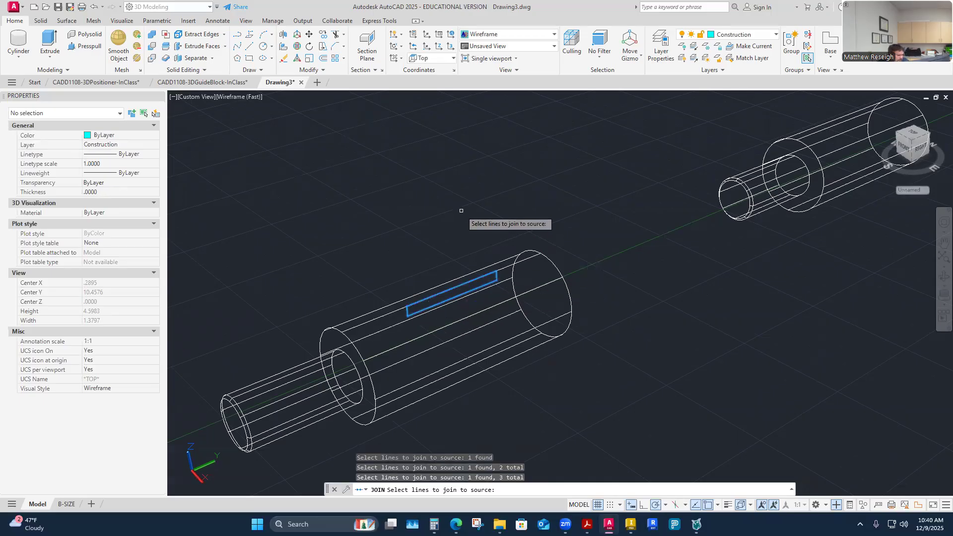
key(Return)
click(443, 301)
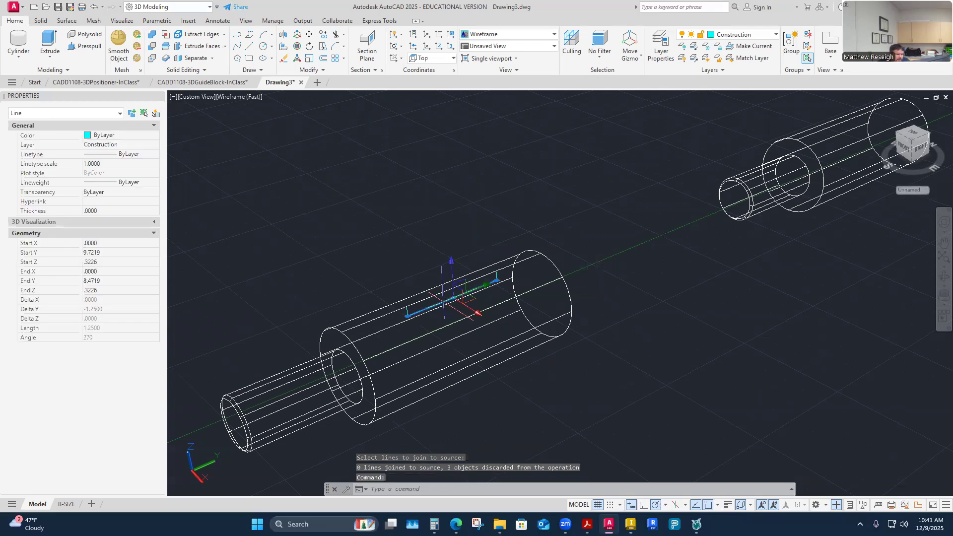
key(Escape)
key(Escape)
click(427, 309)
key(Escape)
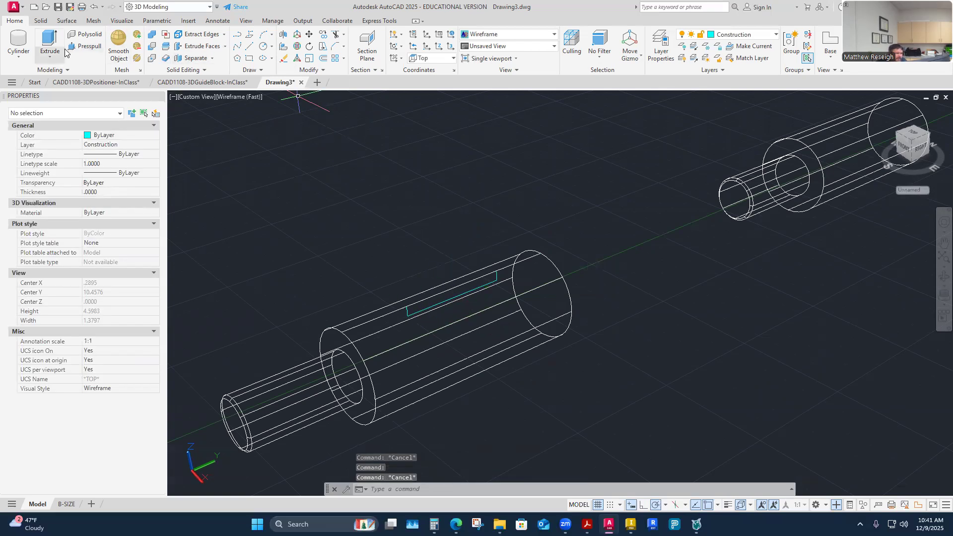
click(84, 45)
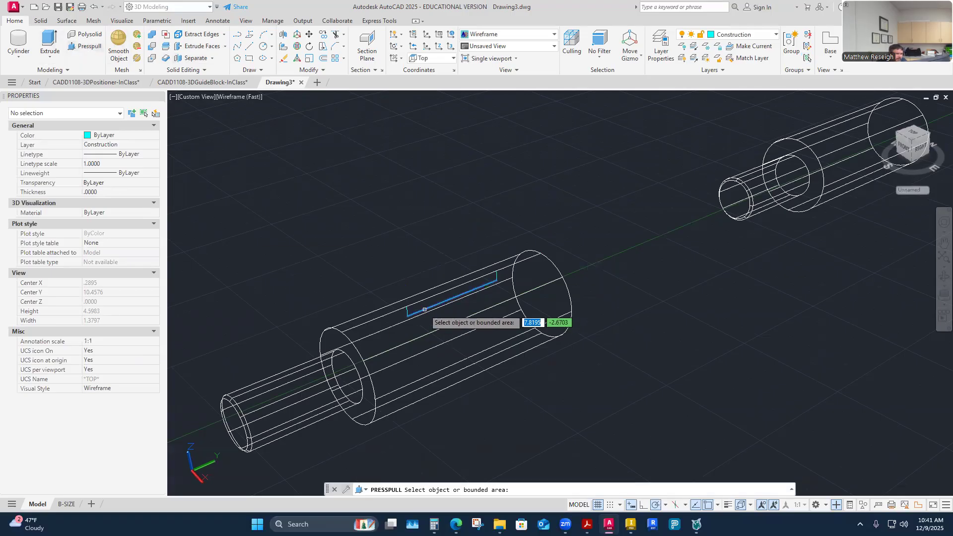
click(416, 312)
key(Escape)
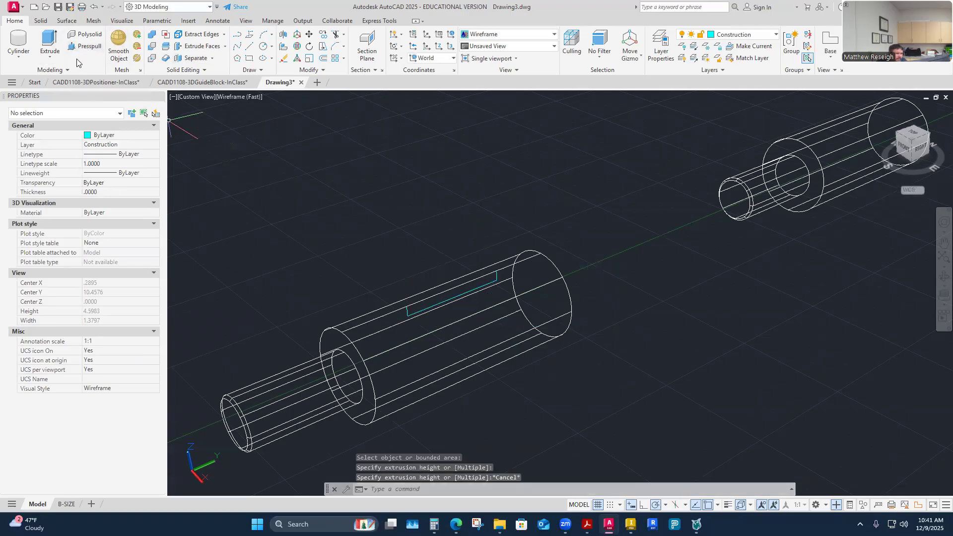
Extrude the four separate lines of the .125 by 1.25 rectangle 1 unit sideways through the shaft's large cylinder.
click(56, 59)
click(69, 78)
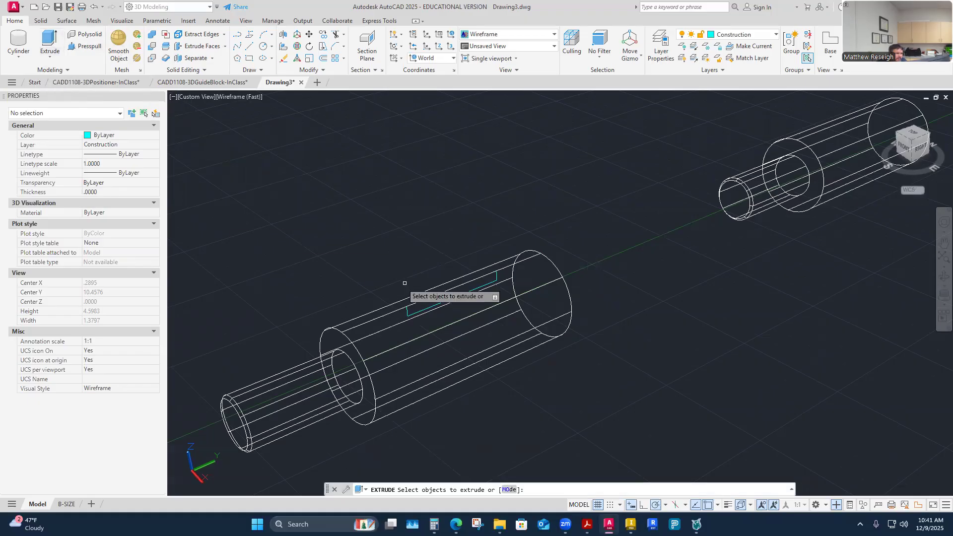
click(407, 311)
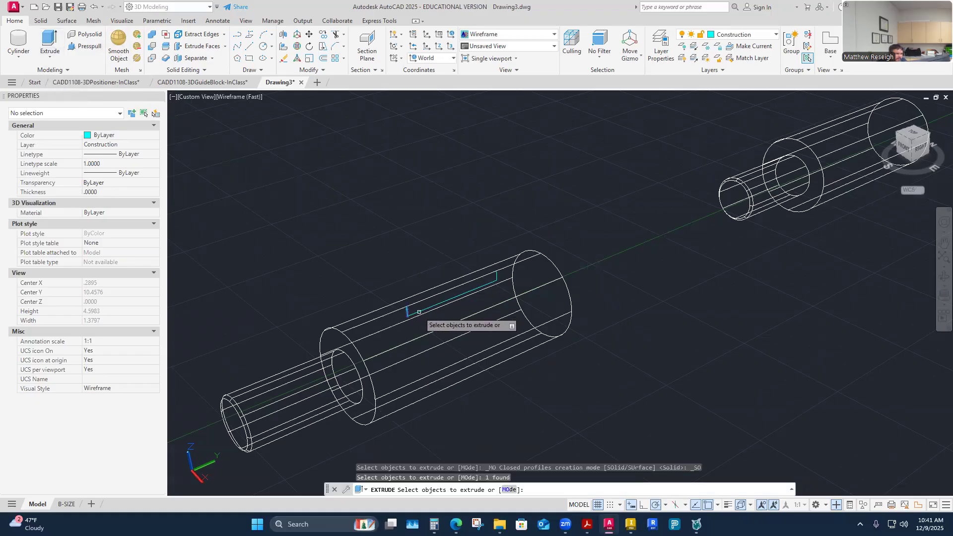
click(422, 310)
click(496, 276)
click(456, 287)
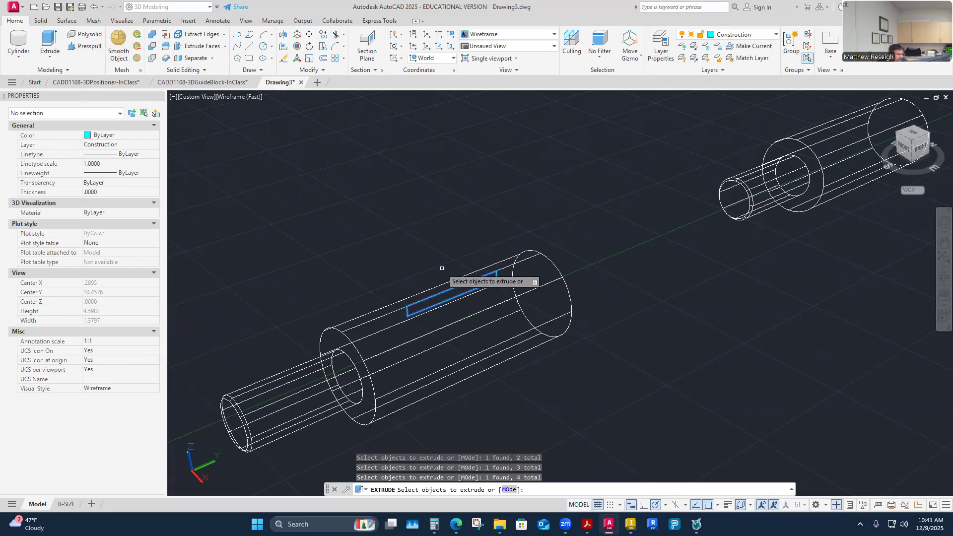
key(Return)
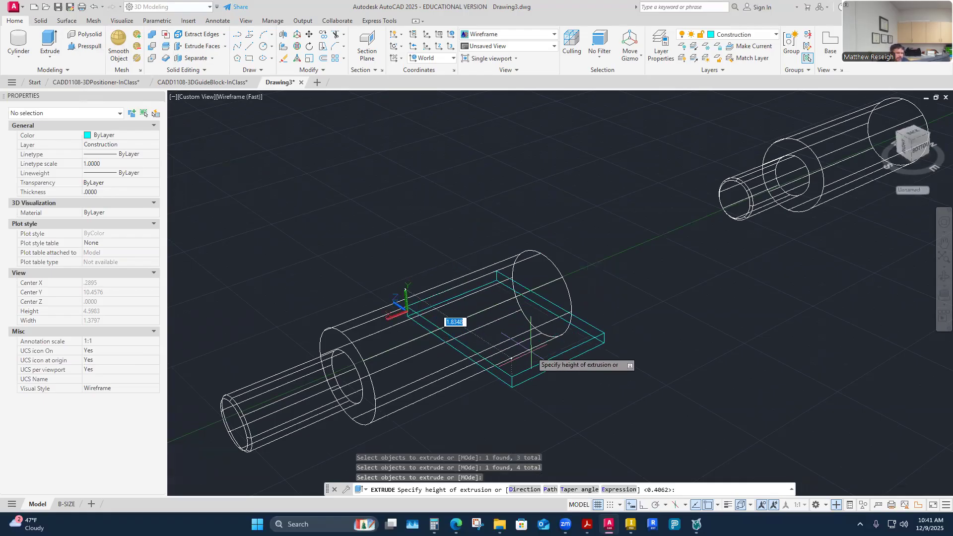
mouse_move(531, 355)
shift+middle_down()
mouse_move(553, 316)
mouse_move(644, 322)
mouse_move(695, 298)
shift+middle_up()
shift+middle_drag(660, 221, 620, 301)
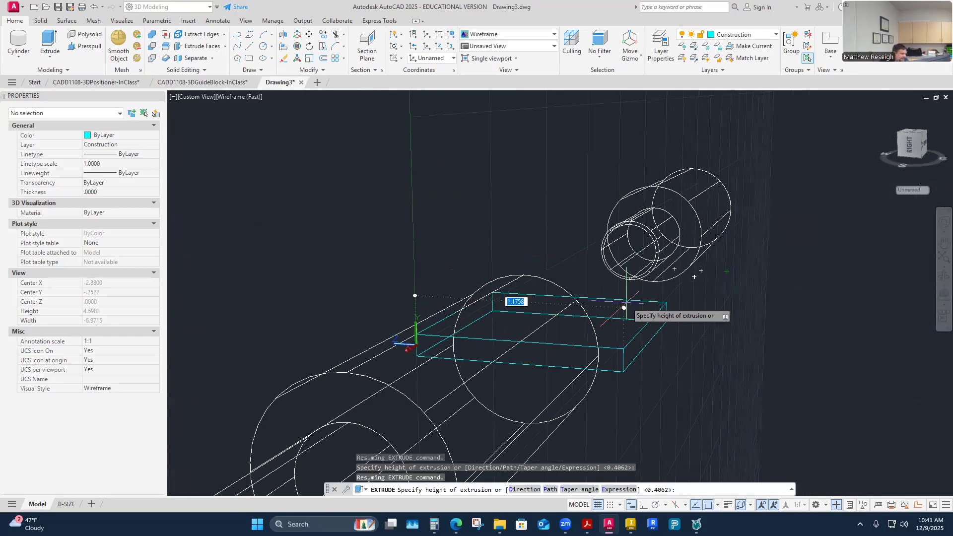
text(1)
key(Return)
Set the visual style to Shaded with edges and examine the extruded rectangle from the side for a hollow interior.
shift+middle_drag(626, 303, 596, 375)
click(241, 97)
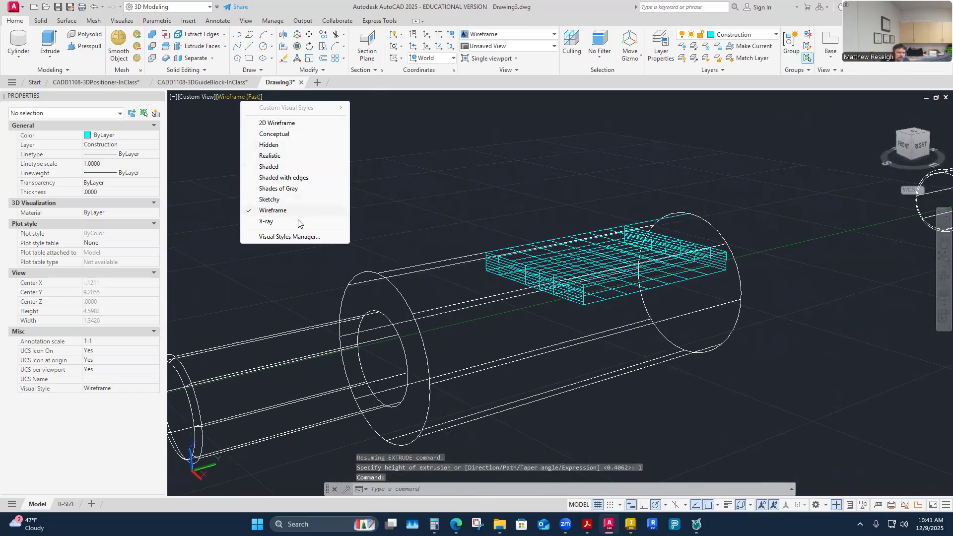
click(267, 178)
mouse_move(605, 362)
shift+middle_down()
mouse_move(617, 364)
mouse_move(592, 347)
mouse_move(581, 315)
shift+middle_up()
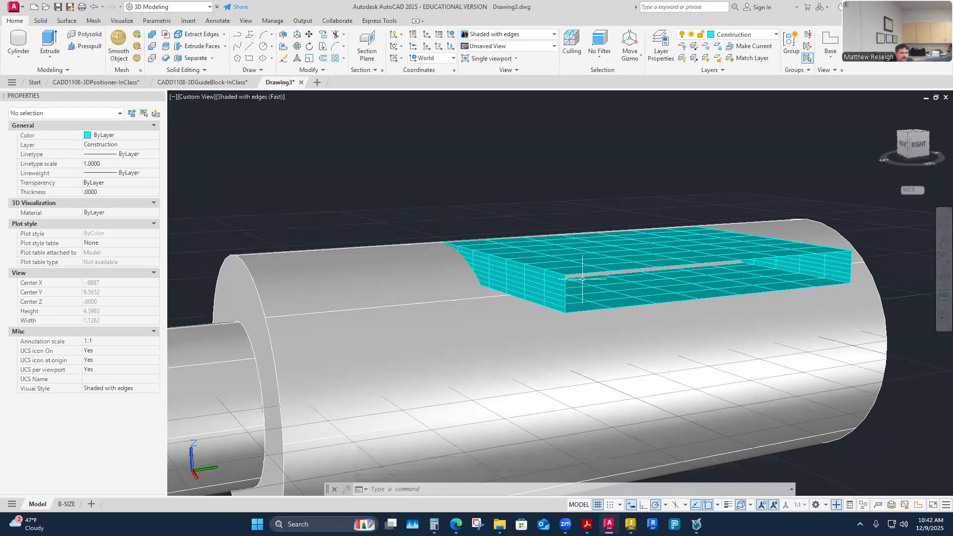
Undo the view changes, the shaded visual style and the extrusion of the rectangle's lines.
click(97, 10)
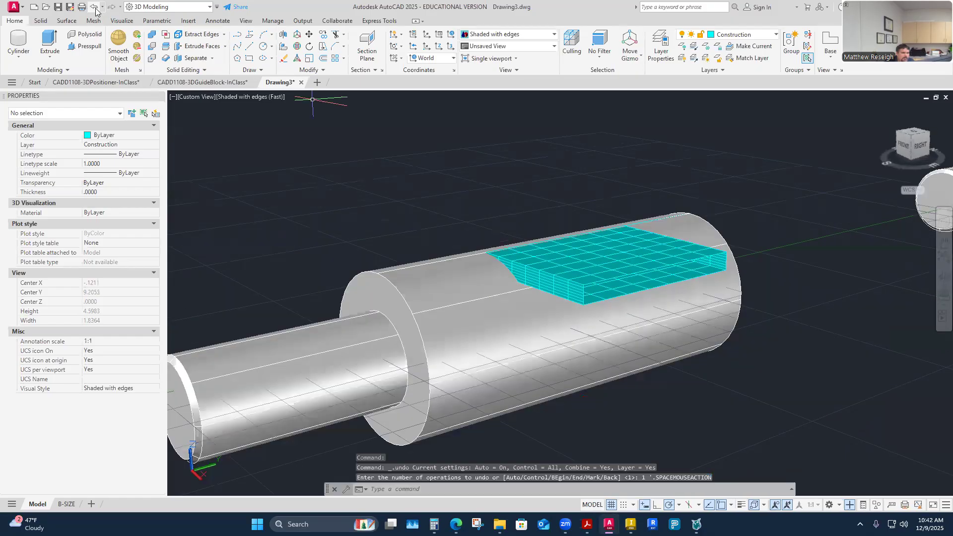
click(97, 10)
click(96, 10)
click(96, 10)
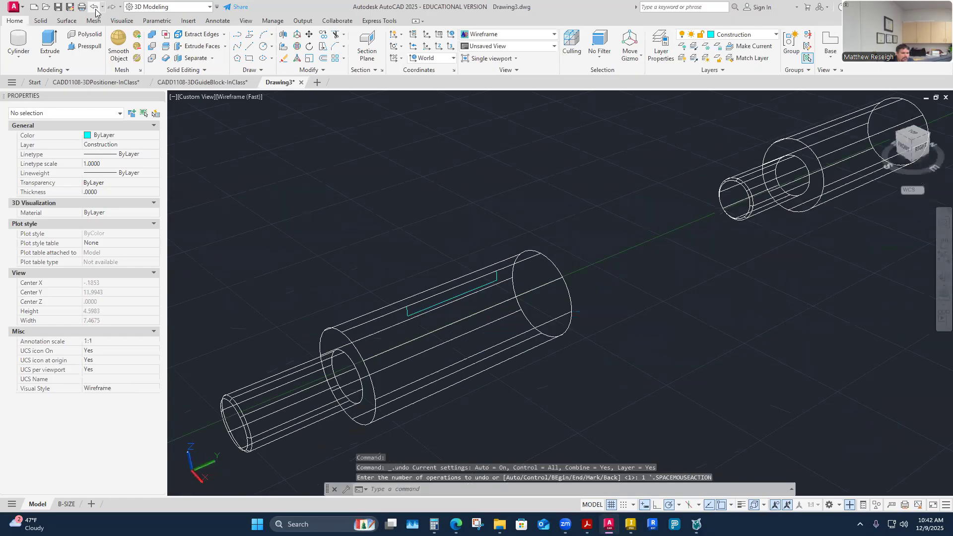
Try to press-pull the rectangle profile from its long edges, and leave the command.
click(85, 45)
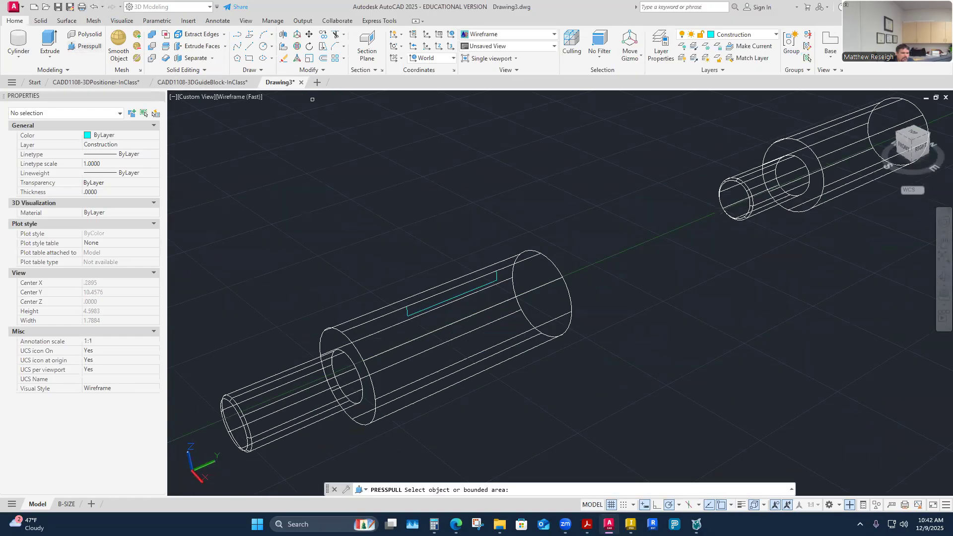
scroll(397, 312, up, 3)
click(382, 309)
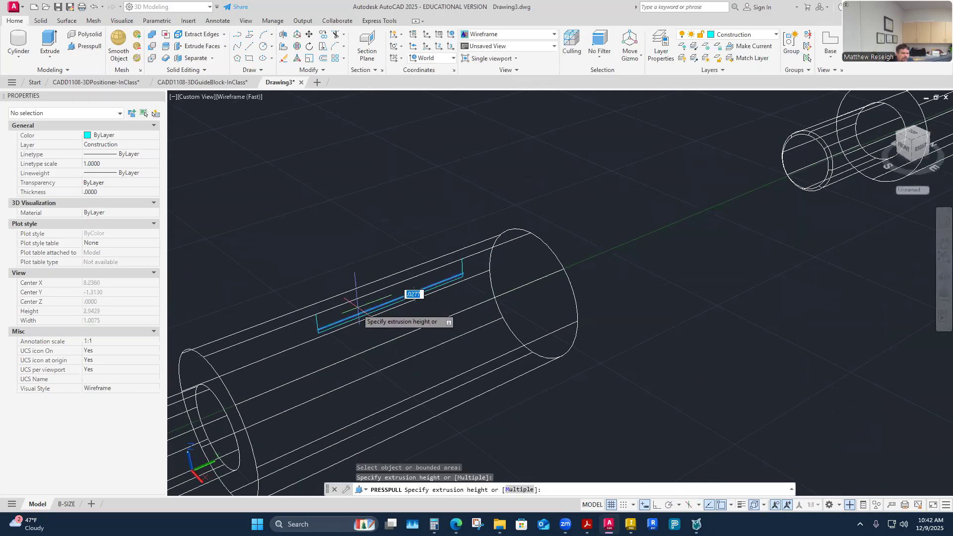
click(314, 320)
click(331, 309)
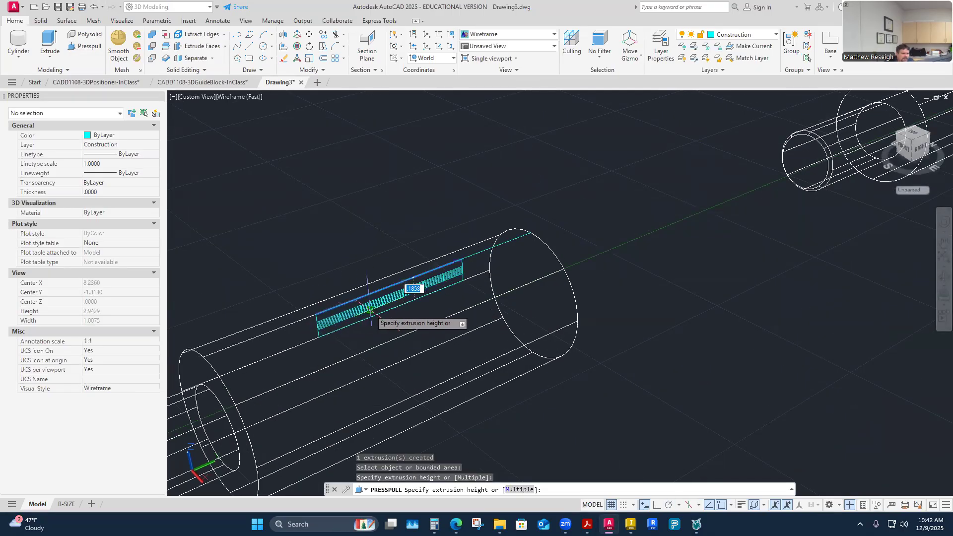
key(Escape)
key(Escape)
key(Escape)
Undo the press-pull so that only the rectangle's original lines remain.
click(82, 7)
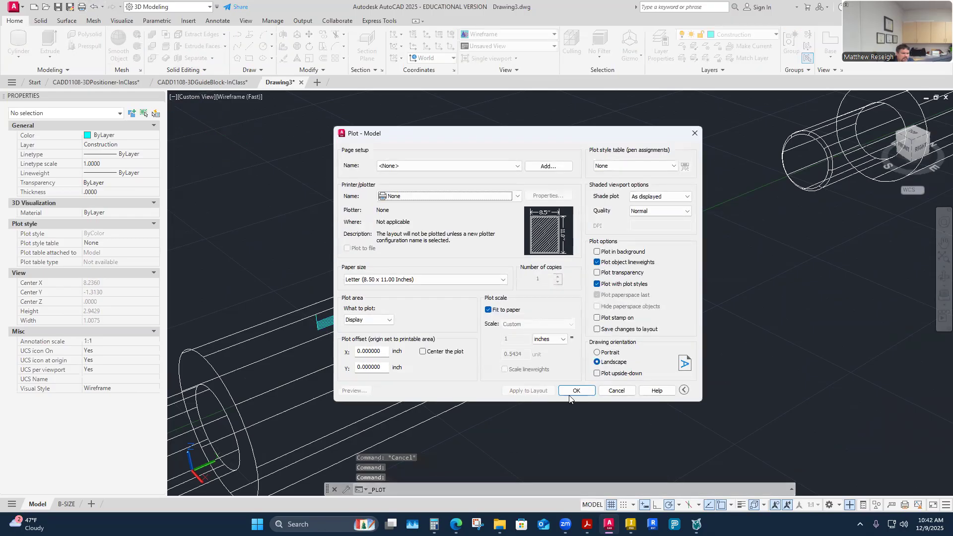
click(617, 390)
click(94, 6)
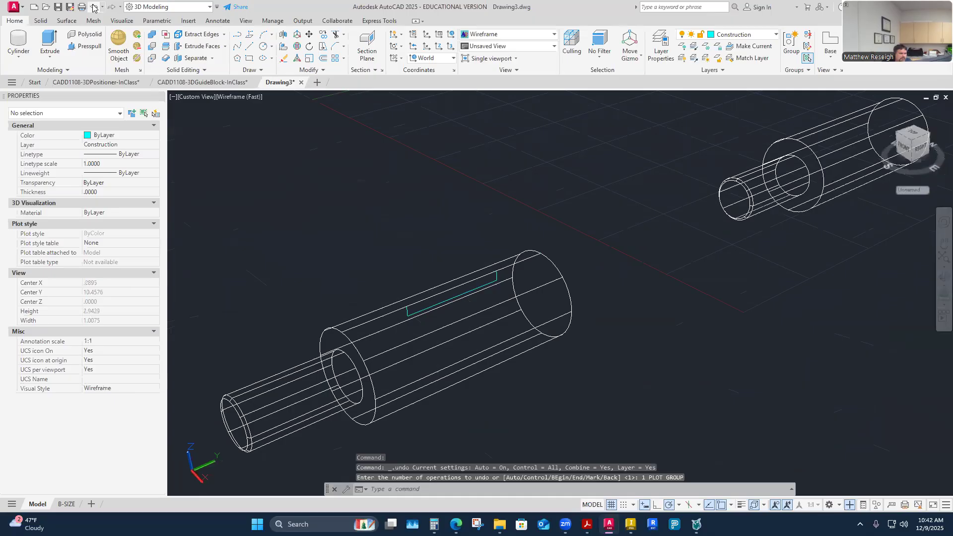
scroll(460, 291, up, 2)
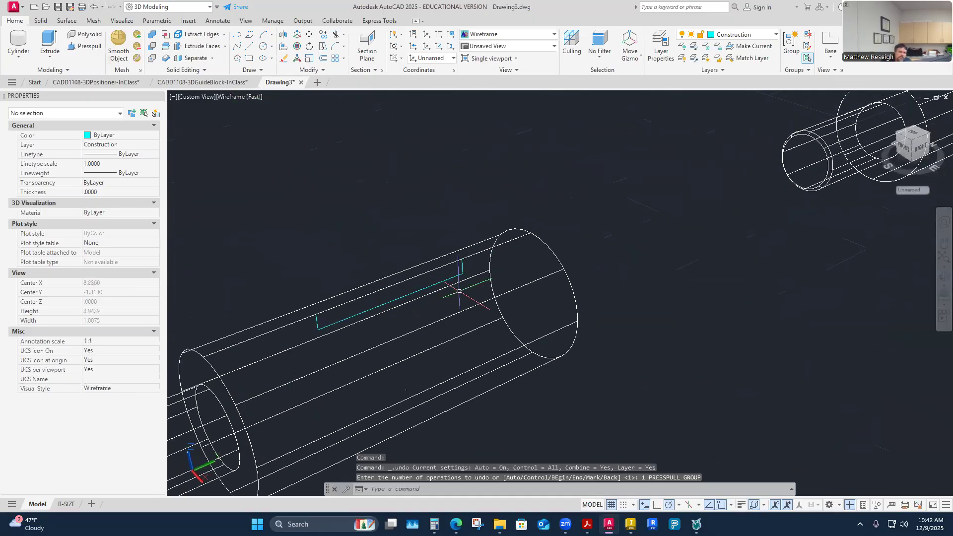
scroll(360, 313, down, 2)
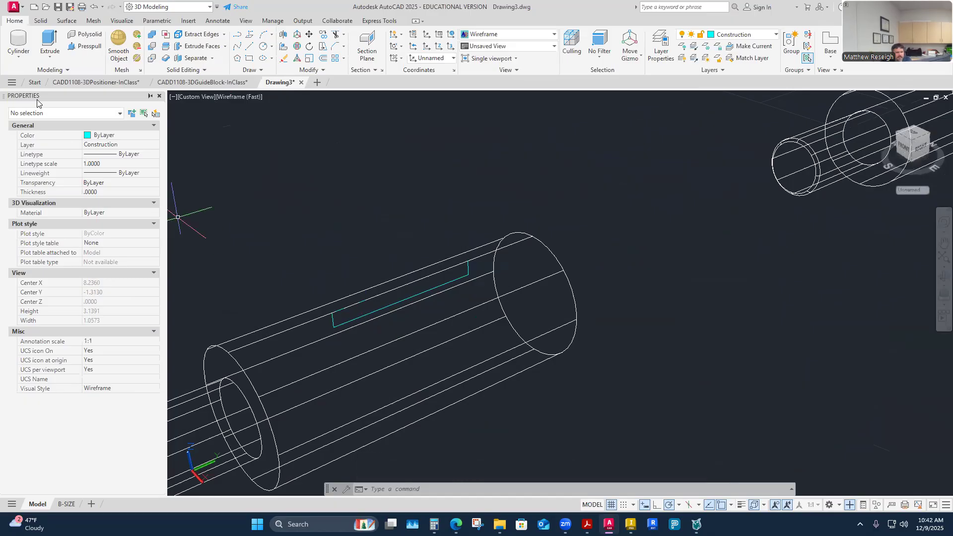
click(14, 54)
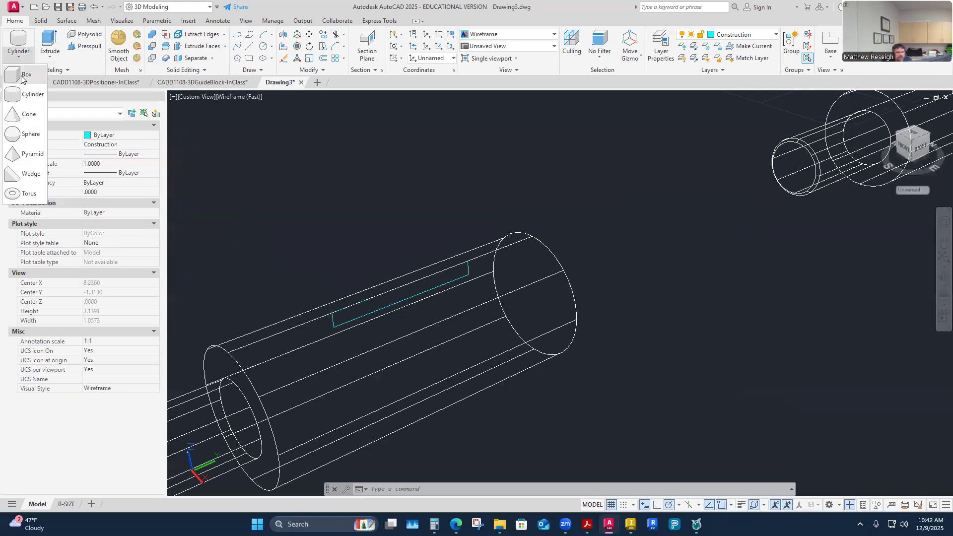
key(Escape)
click(51, 58)
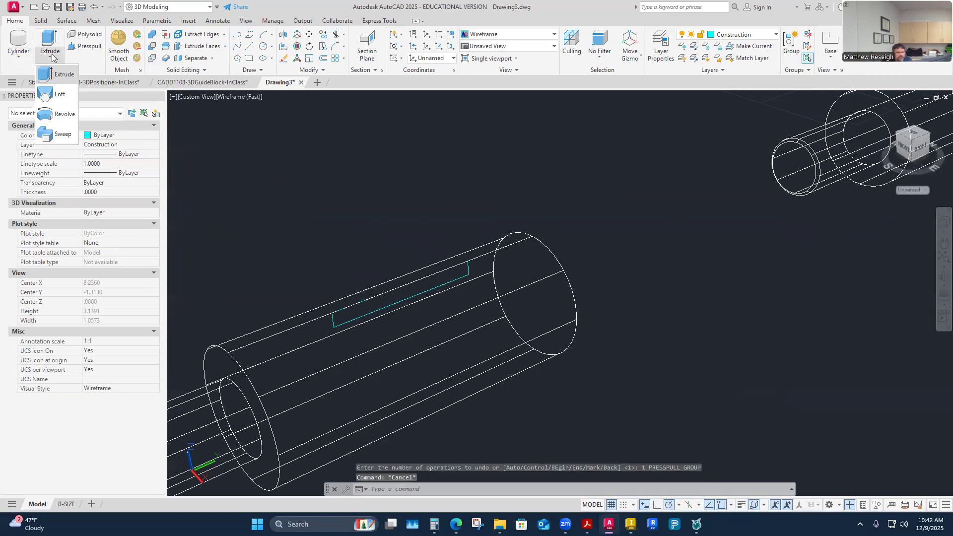
key(Escape)
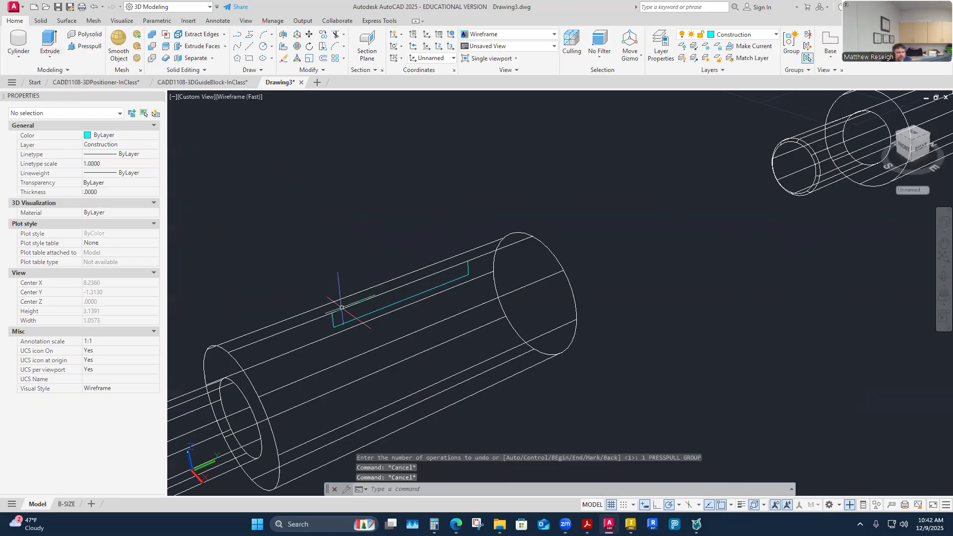
click(341, 323)
key(Escape)
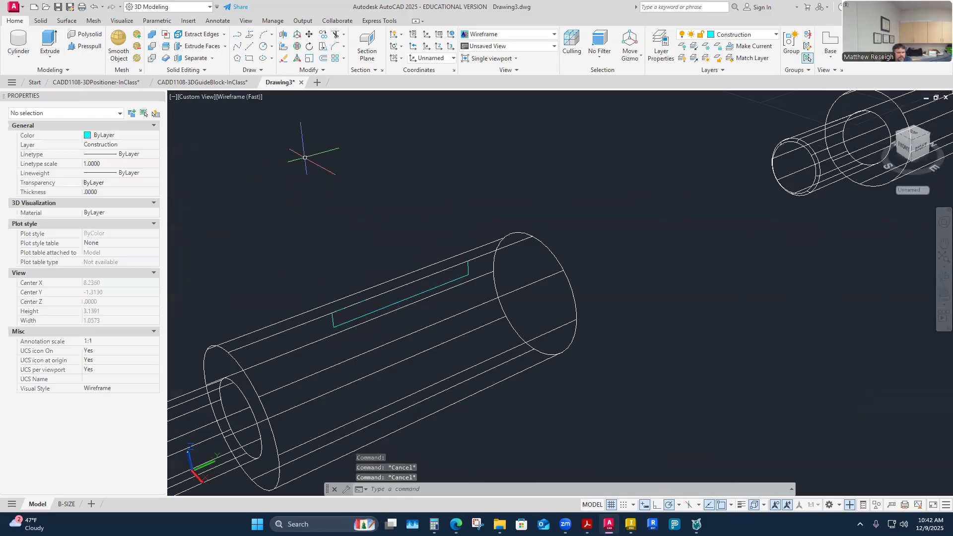
Join the four lines of the flat's rectangle into one closed polyline and check it by selecting it.
click(319, 72)
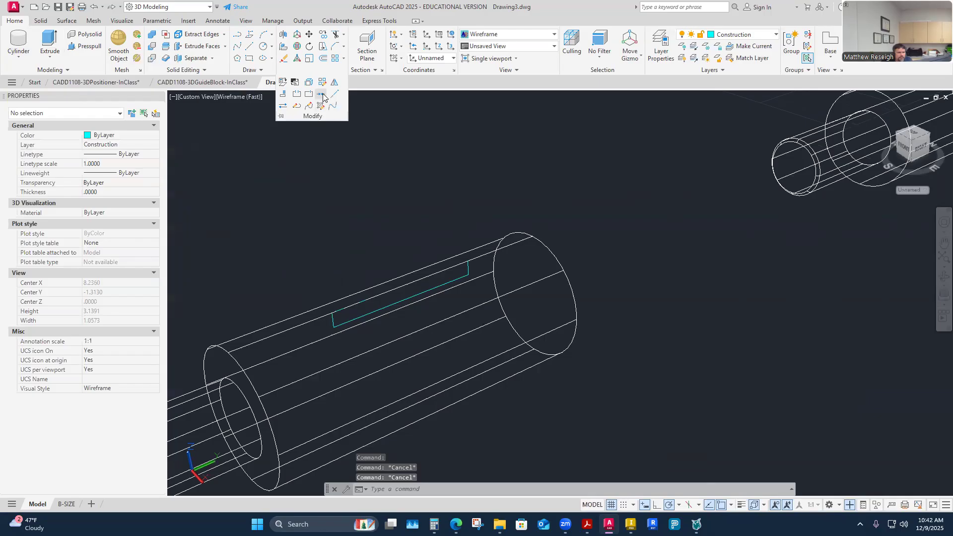
click(322, 94)
click(345, 322)
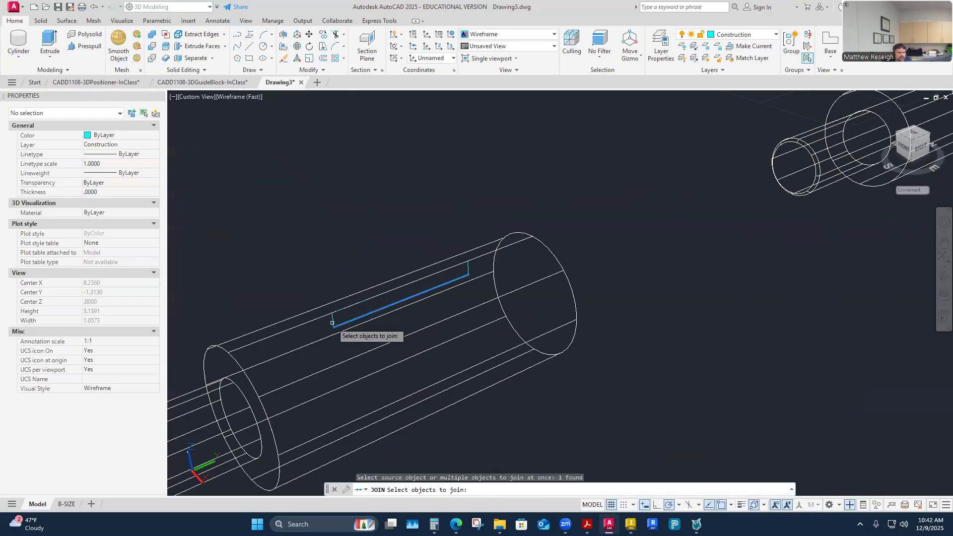
click(332, 322)
click(340, 310)
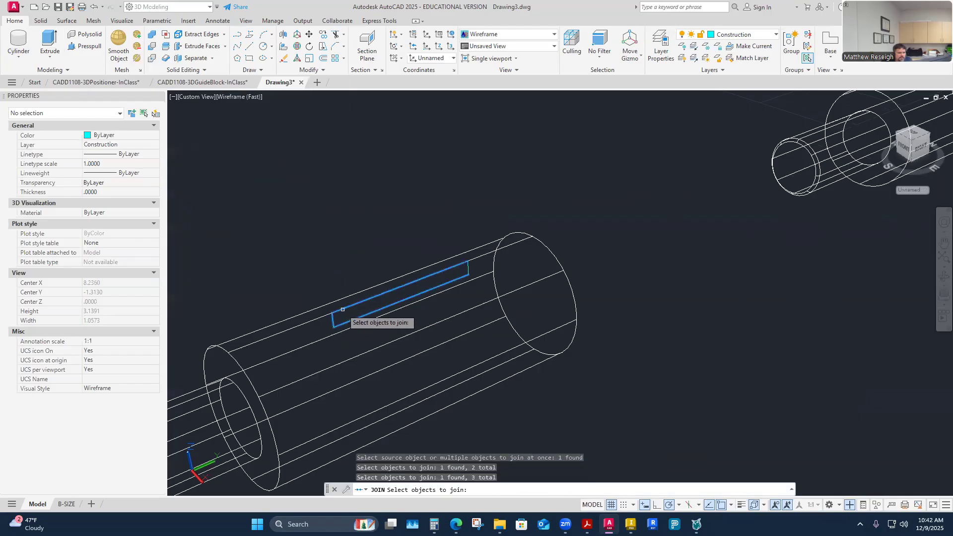
click(469, 269)
key(Return)
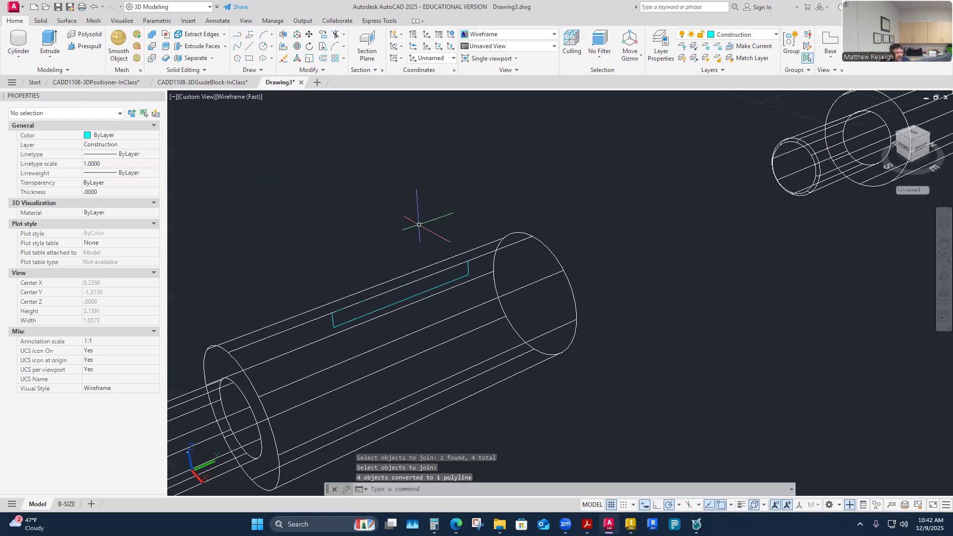
click(394, 304)
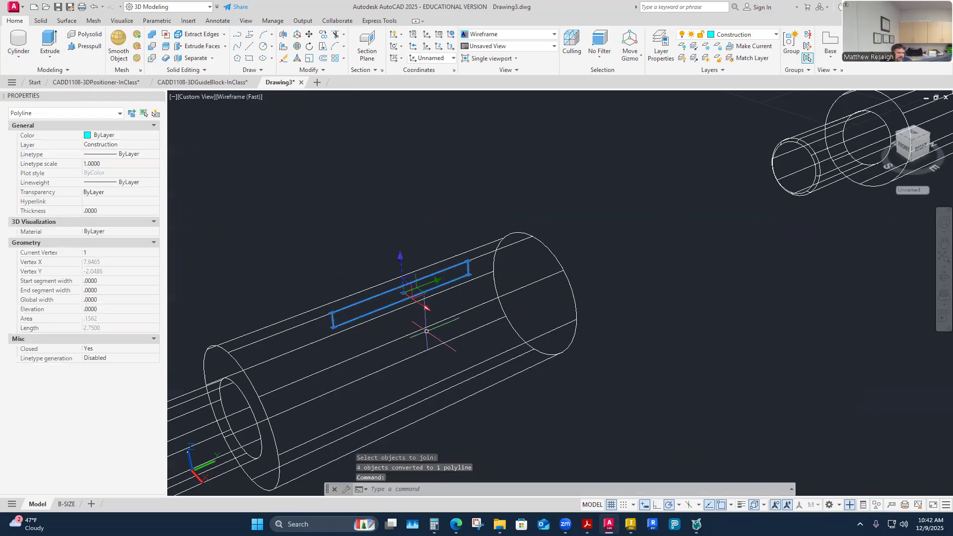
key(Escape)
key(Escape)
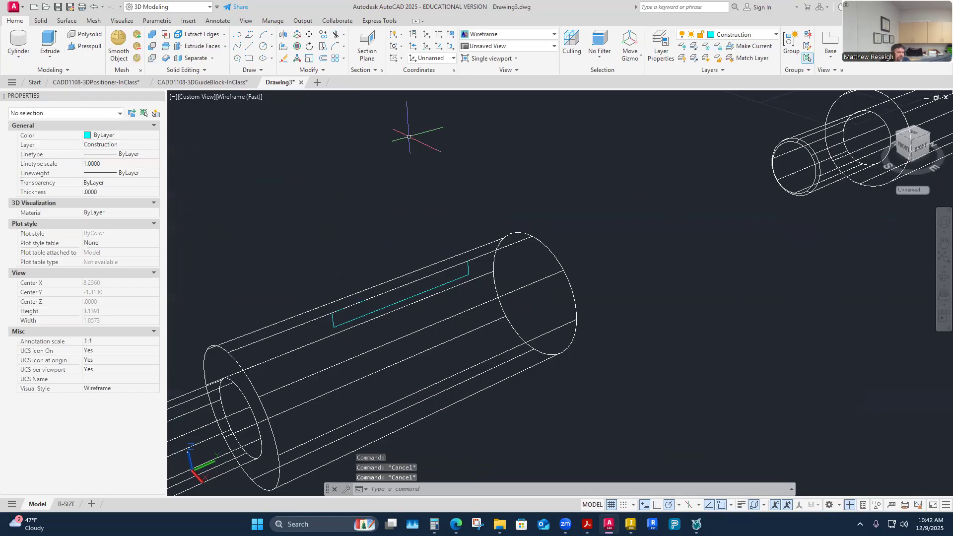
Set the coordinate system to World and then to Top, and check that the rectangle still selects as one object.
click(453, 58)
click(424, 73)
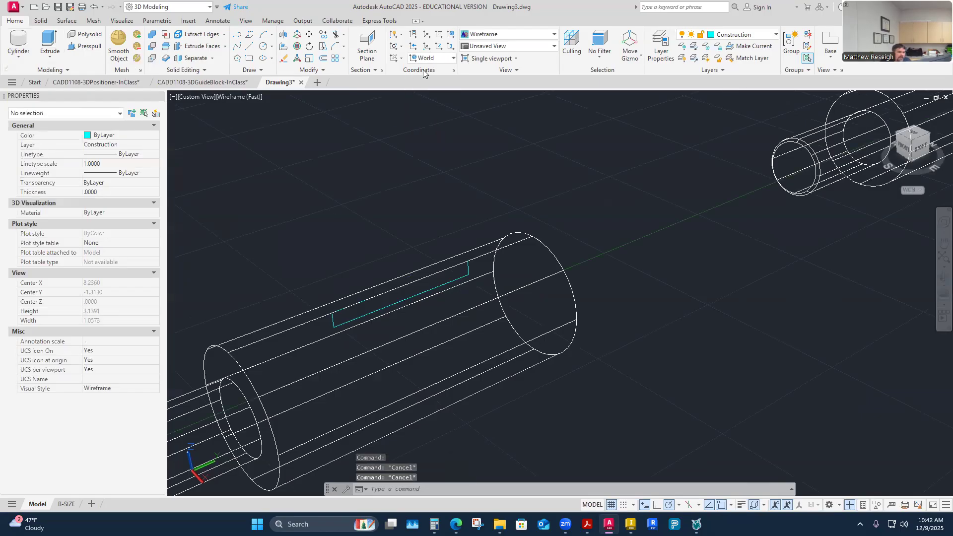
mouse_move(440, 222)
shift+middle_down()
mouse_move(522, 295)
mouse_move(525, 325)
mouse_move(376, 79)
mouse_move(447, 59)
shift+middle_up()
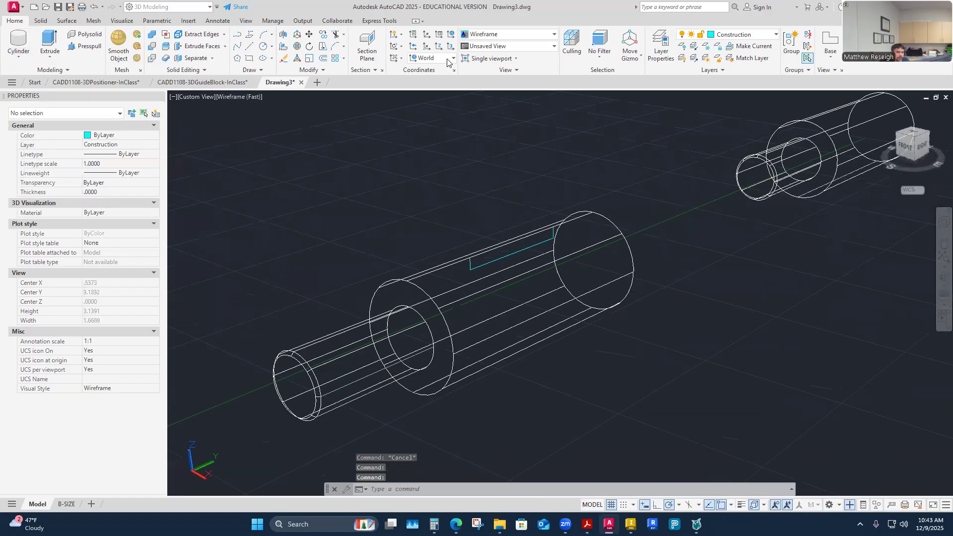
click(447, 58)
click(426, 83)
mouse_move(543, 300)
shift+middle_down()
mouse_move(444, 99)
mouse_move(491, 184)
mouse_move(472, 225)
mouse_move(494, 228)
mouse_move(476, 238)
mouse_move(497, 233)
shift+middle_up()
click(451, 209)
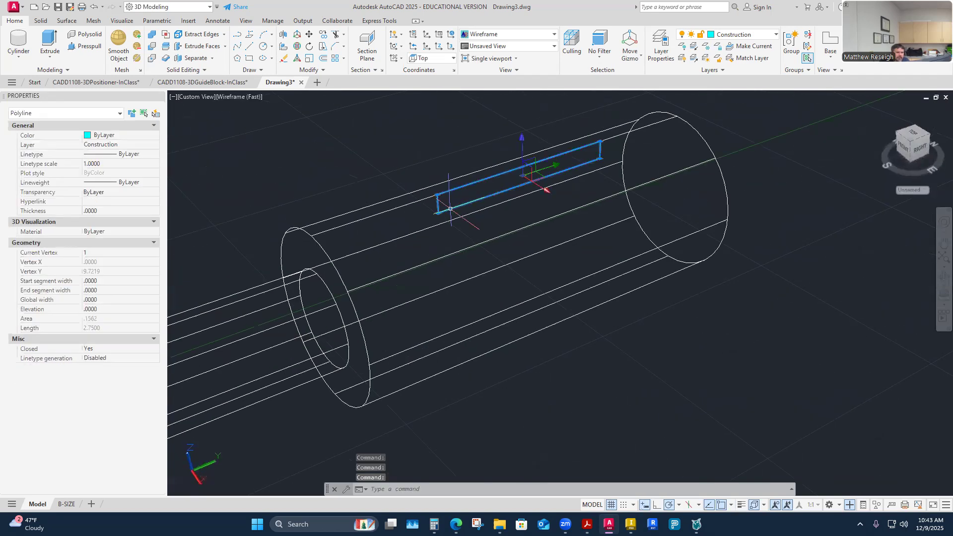
key(Escape)
key(Escape)
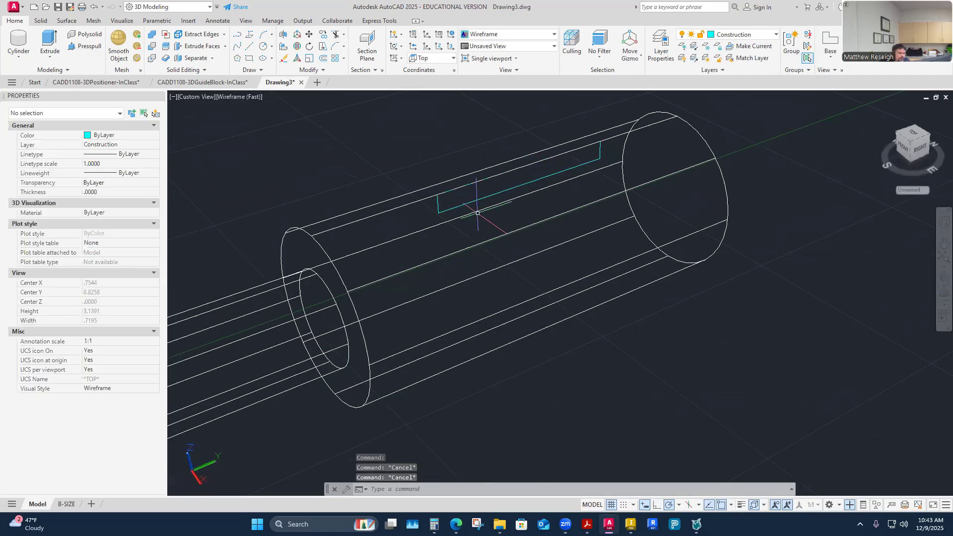
Press-pull the joined rectangle 1 unit sideways past the edge of the shaft.
click(87, 48)
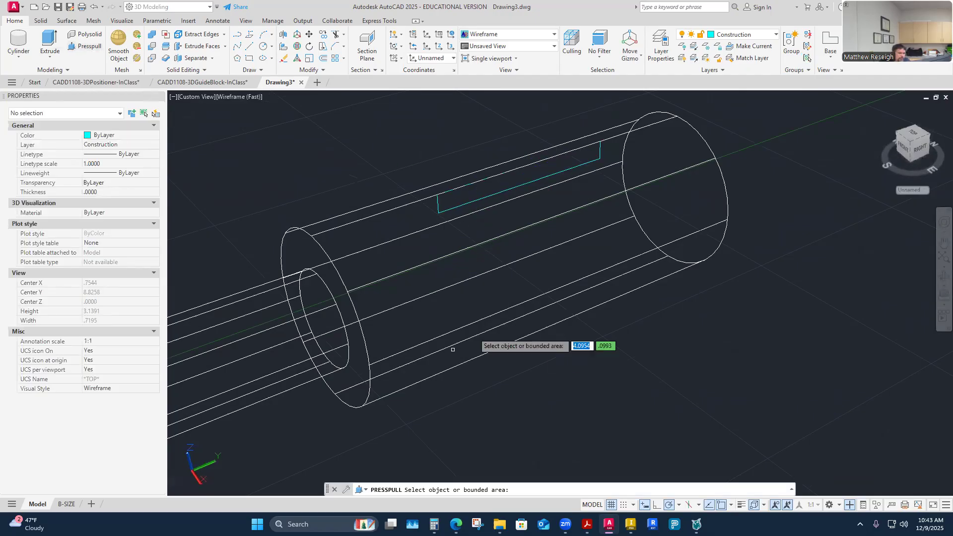
click(455, 207)
shift+middle_drag(644, 296, 693, 281)
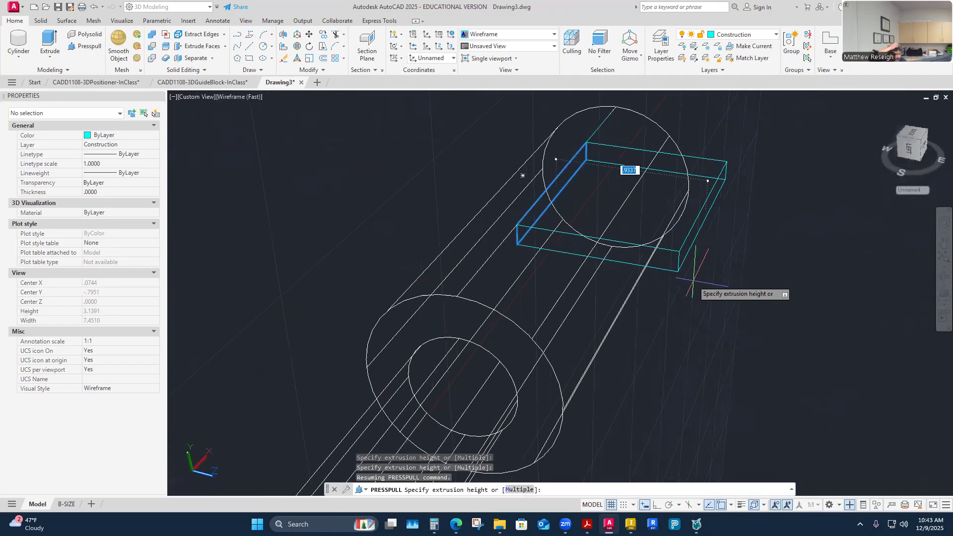
shift+middle_drag(693, 281, 571, 149)
mouse_move(704, 159)
shift+middle_down()
mouse_move(665, 174)
mouse_move(682, 217)
mouse_move(740, 217)
mouse_move(732, 213)
mouse_move(769, 231)
mouse_move(749, 245)
mouse_move(759, 250)
shift+middle_up()
text(1)
key(Return)
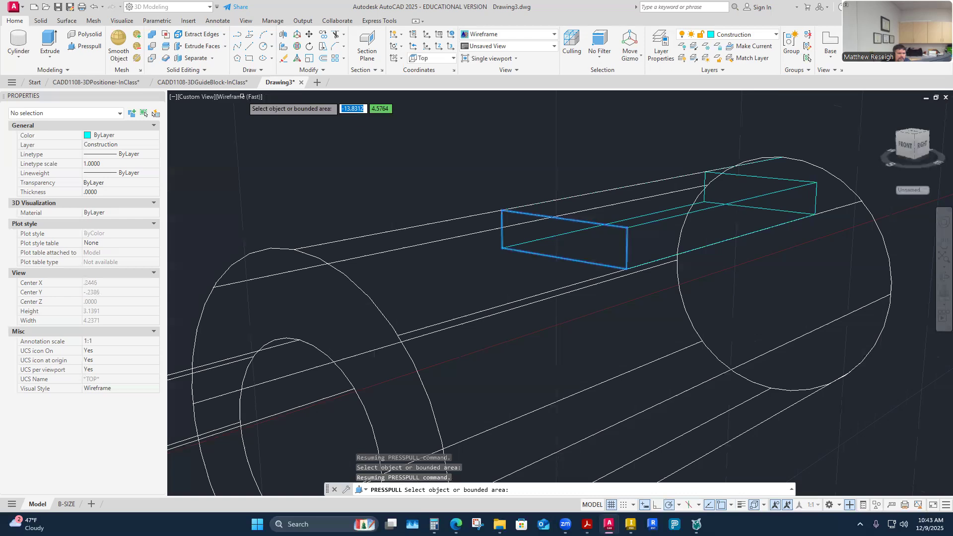
key(Return)
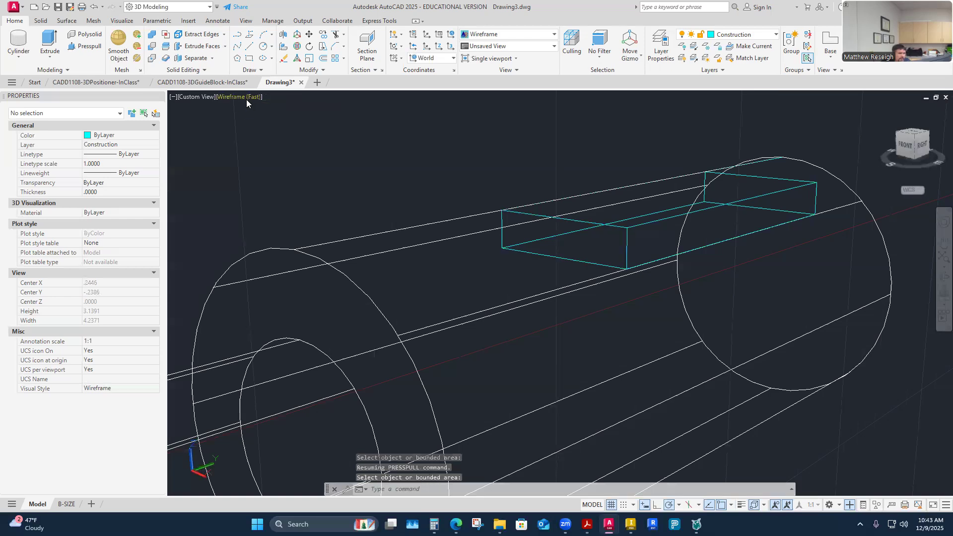
Examine the extruded block in the Shaded with edges visual style, and return the display to Wireframe.
click(246, 98)
click(290, 178)
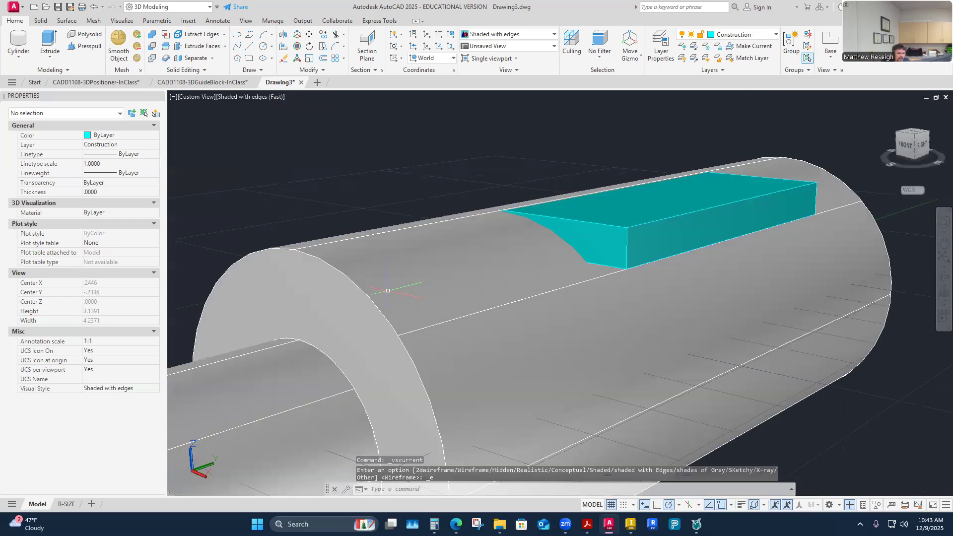
mouse_move(637, 316)
shift+middle_down()
mouse_move(595, 283)
mouse_move(536, 283)
shift+middle_up()
click(261, 98)
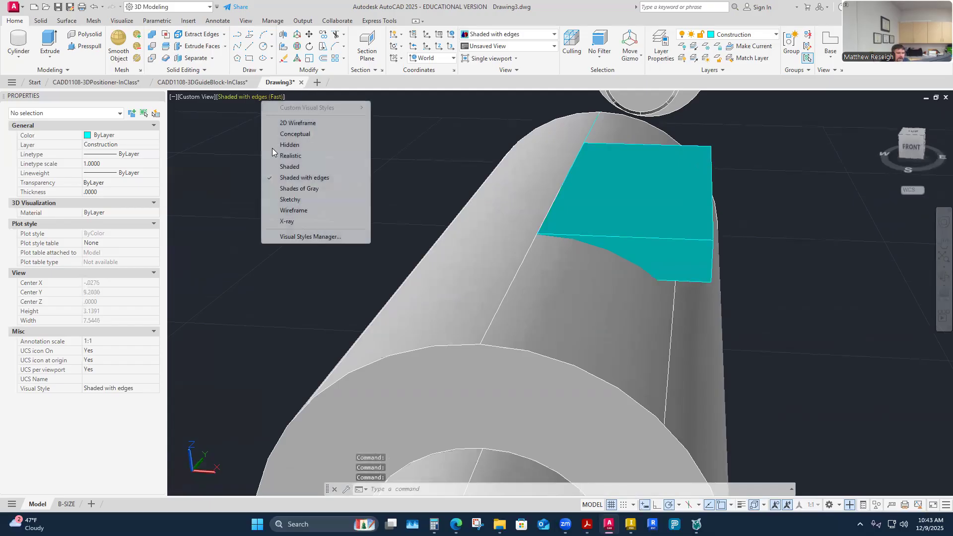
click(292, 211)
Press-pull the rectangle profile in the opposite direction to form a second block across the other half of the shaft.
mouse_move(534, 243)
shift+middle_down()
mouse_move(585, 266)
mouse_move(573, 276)
shift+middle_up()
click(90, 46)
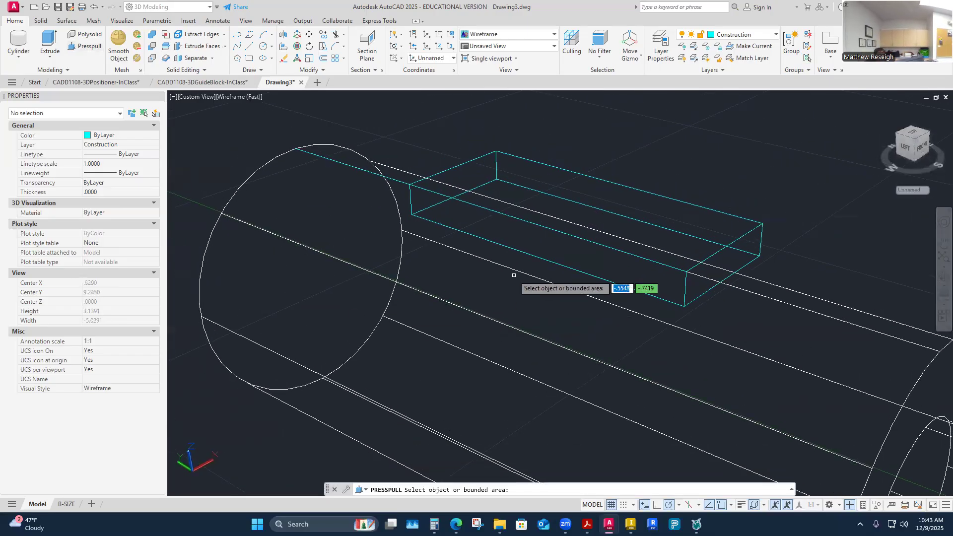
click(533, 246)
mouse_move(528, 253)
shift+middle_down()
mouse_move(462, 284)
mouse_move(460, 273)
mouse_move(350, 270)
mouse_move(448, 282)
mouse_move(477, 344)
mouse_move(535, 347)
mouse_move(522, 355)
mouse_move(511, 344)
mouse_move(516, 328)
shift+middle_up()
key(Return)
mouse_move(67, 508)
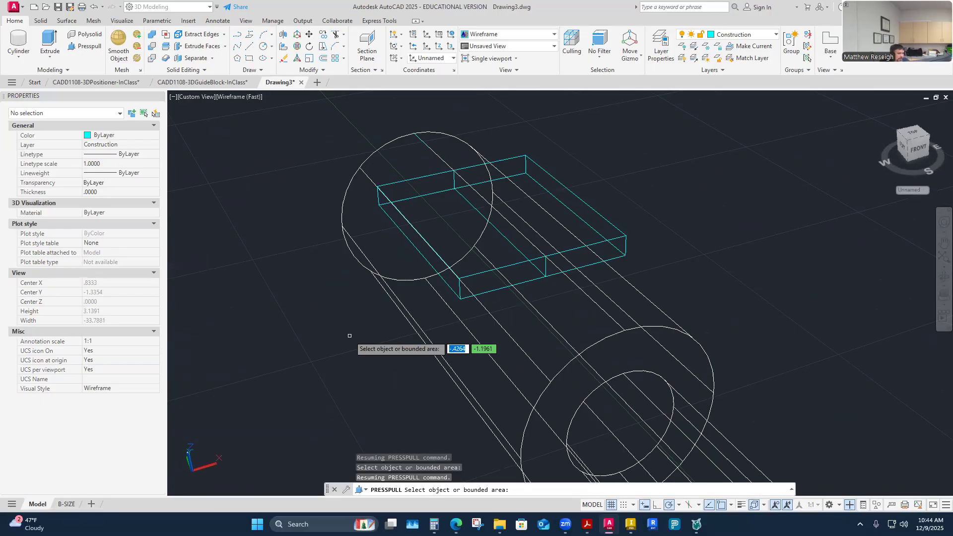
key(Return)
Set the visual style to Shaded with edges and inspect both blocks on the shaft from several sides.
shift+middle_drag(658, 239, 254, 111)
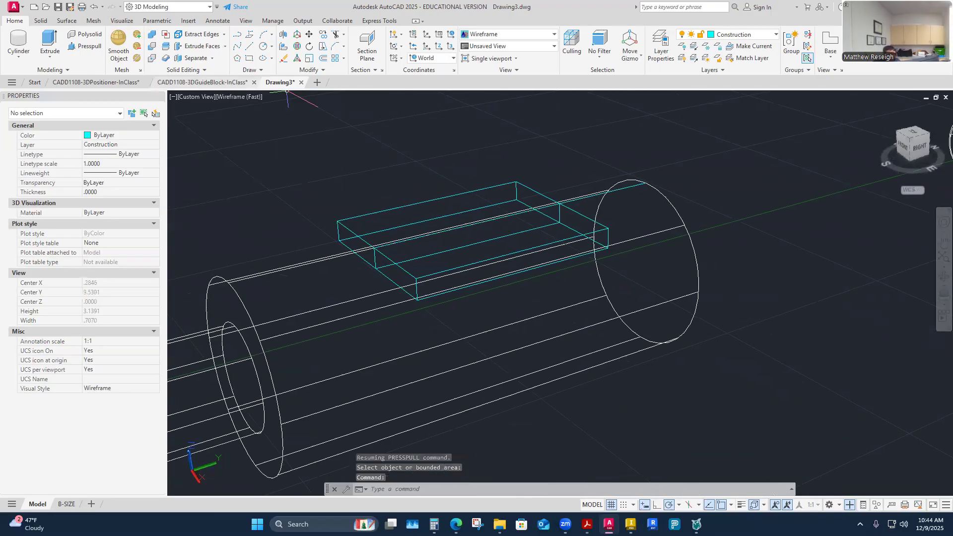
click(235, 96)
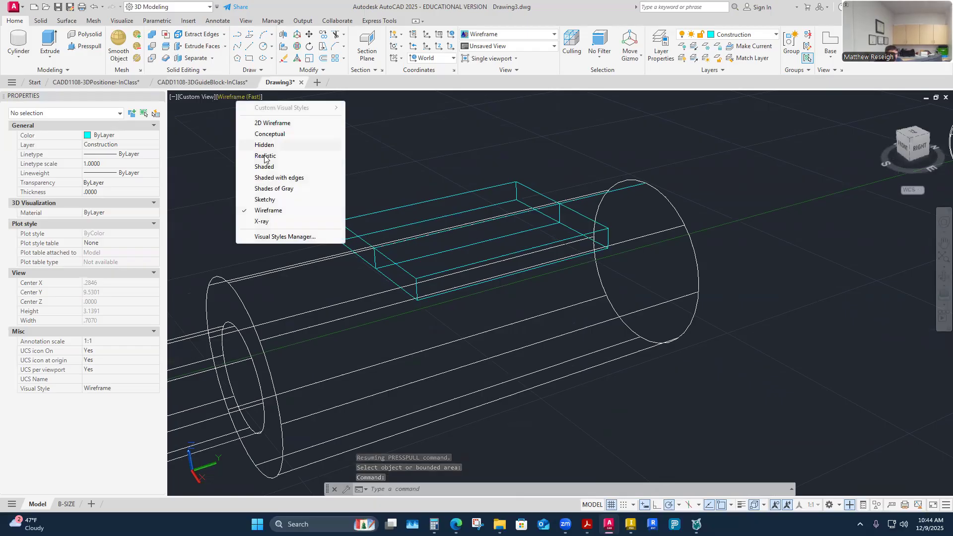
click(251, 180)
mouse_move(423, 177)
shift+middle_down()
mouse_move(412, 191)
mouse_move(637, 302)
shift+middle_up()
scroll(651, 338, up, 5)
scroll(663, 372, down, 10)
shift+middle_drag(755, 320, 575, 218)
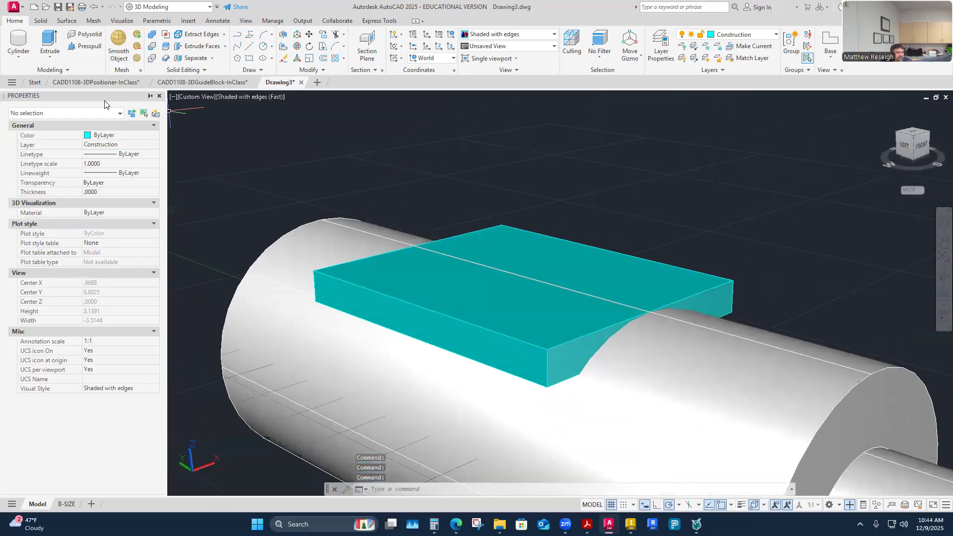
Subtract both extruded blocks from the shaft to cut the flat, and inspect the cut from around the shaft.
click(153, 46)
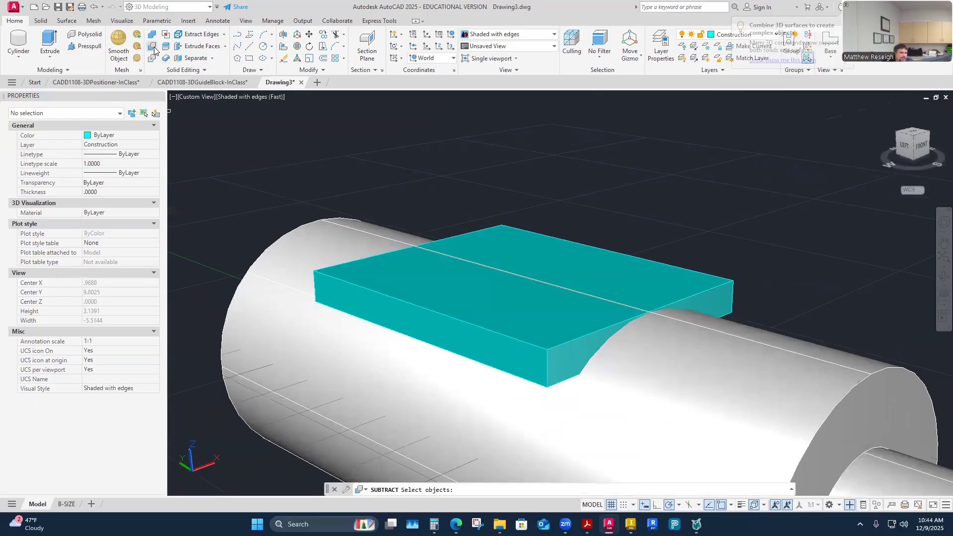
click(267, 257)
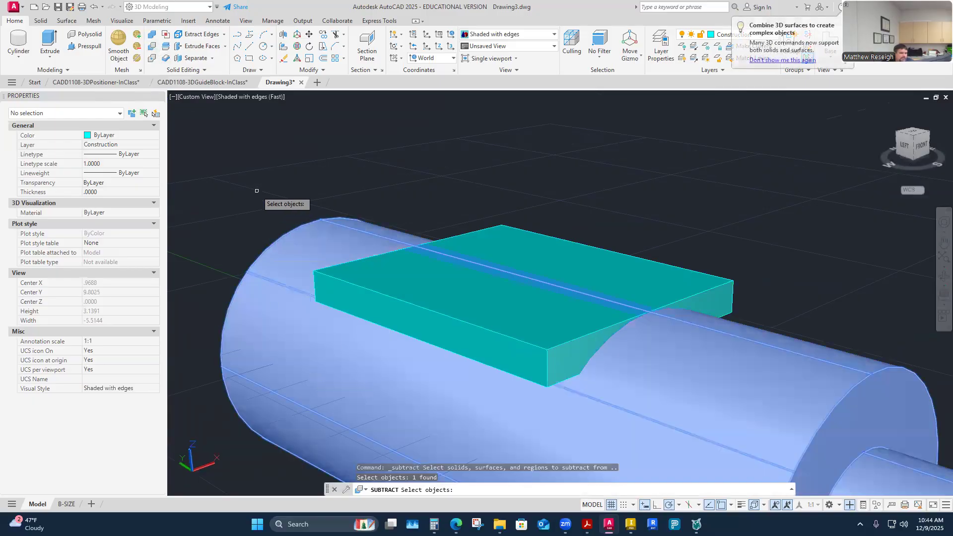
key(Return)
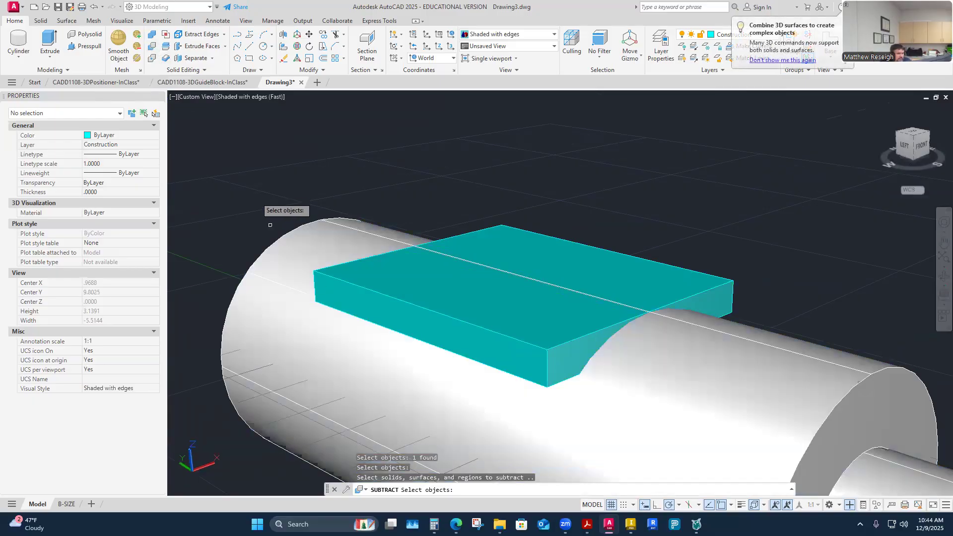
click(465, 330)
click(527, 259)
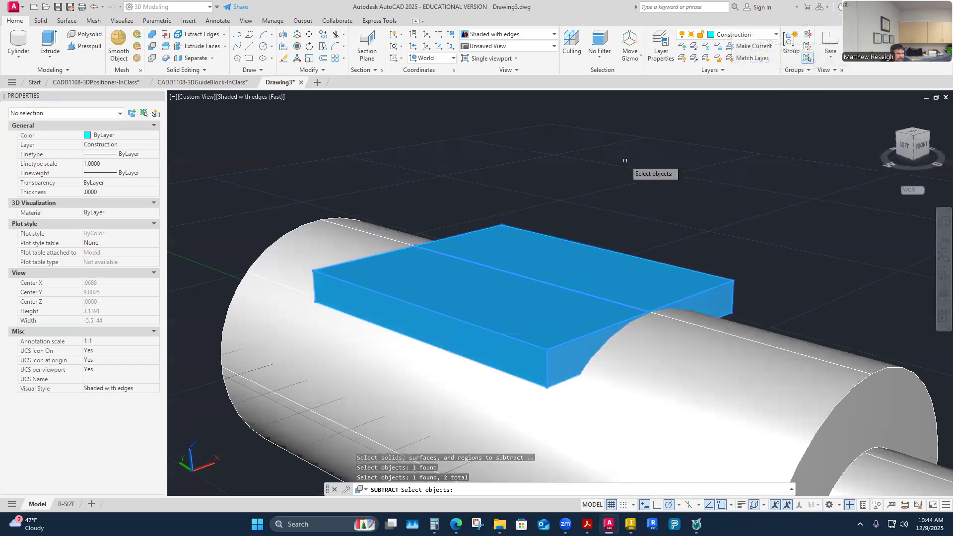
key(Return)
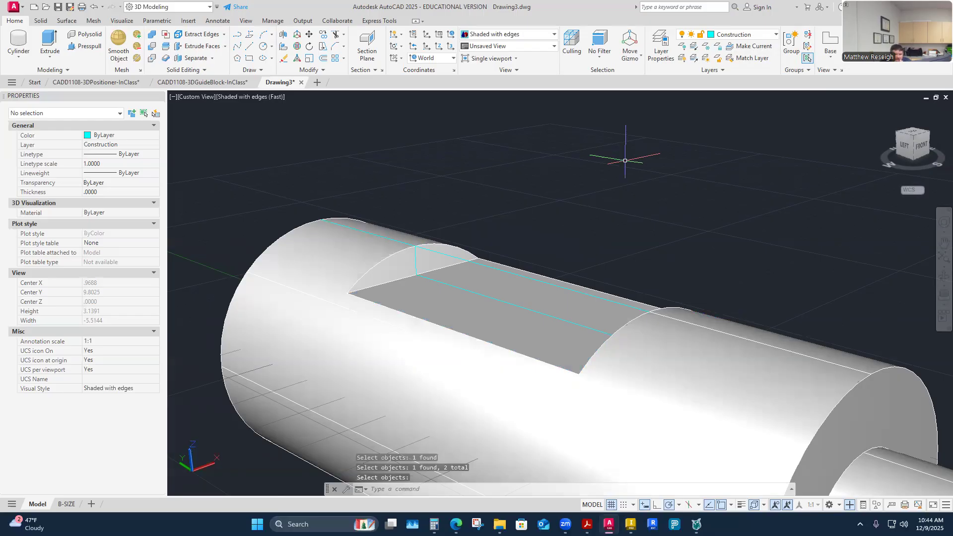
key(Escape)
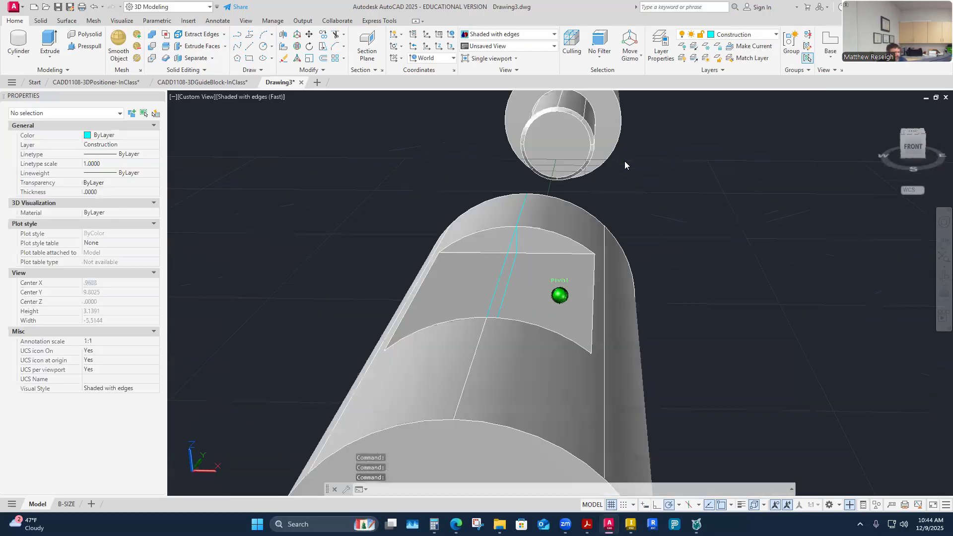
scroll(625, 161, down, 2)
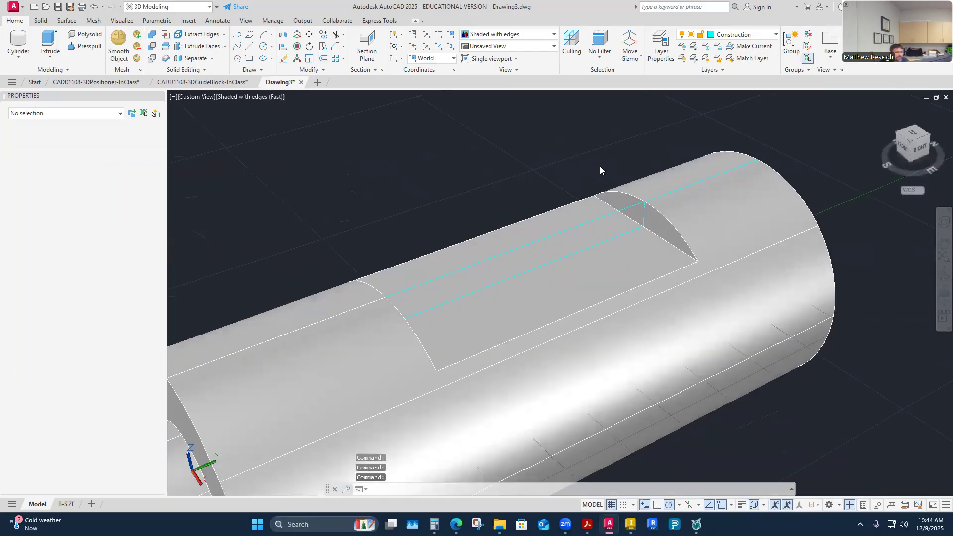